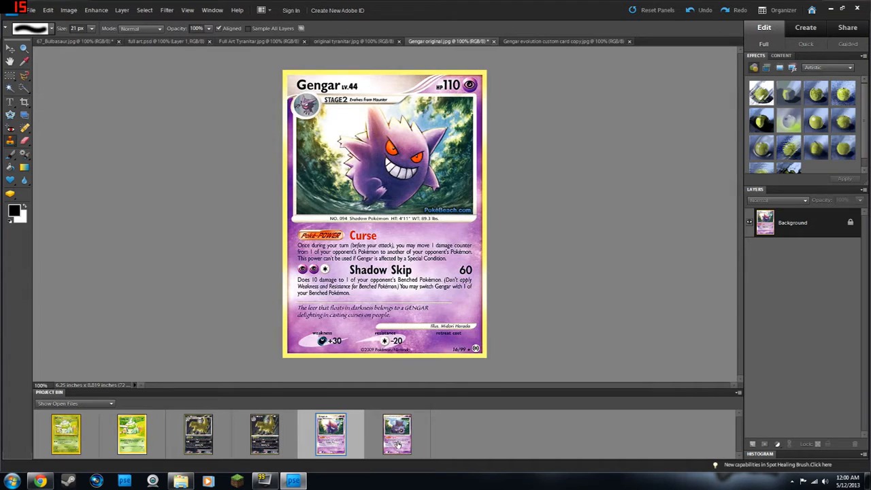
View the custom Gengar evolution card, the full art and original Tyranitar cards, and the full art Bulbasaur card in turn
click(398, 443)
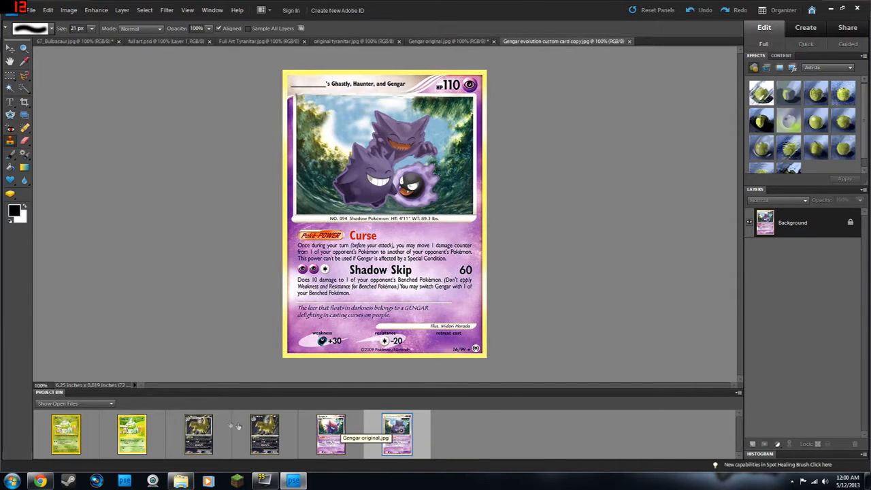
click(261, 439)
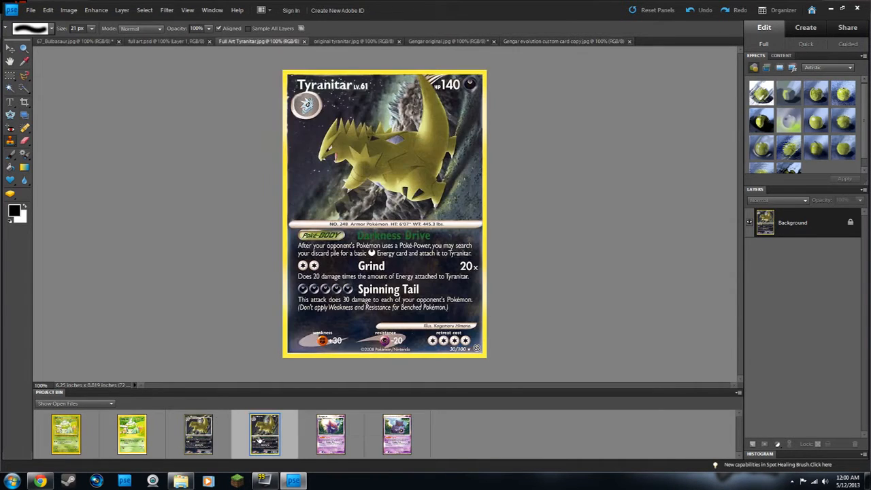
click(221, 442)
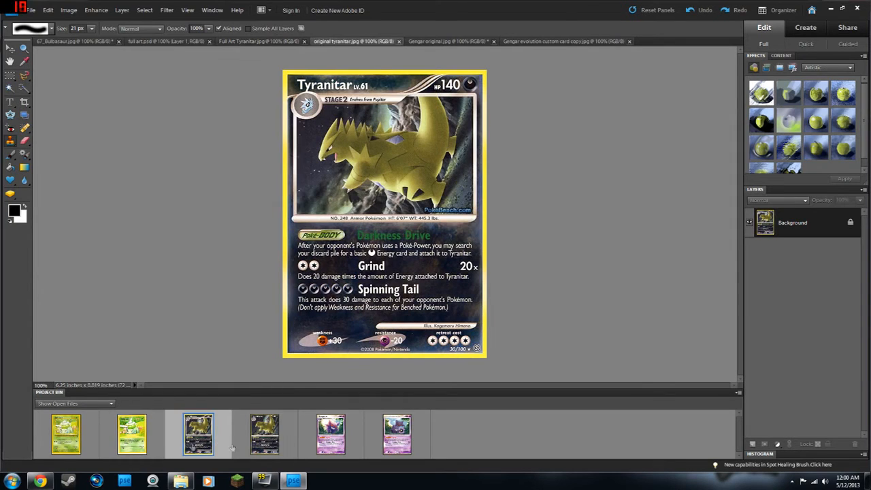
click(131, 439)
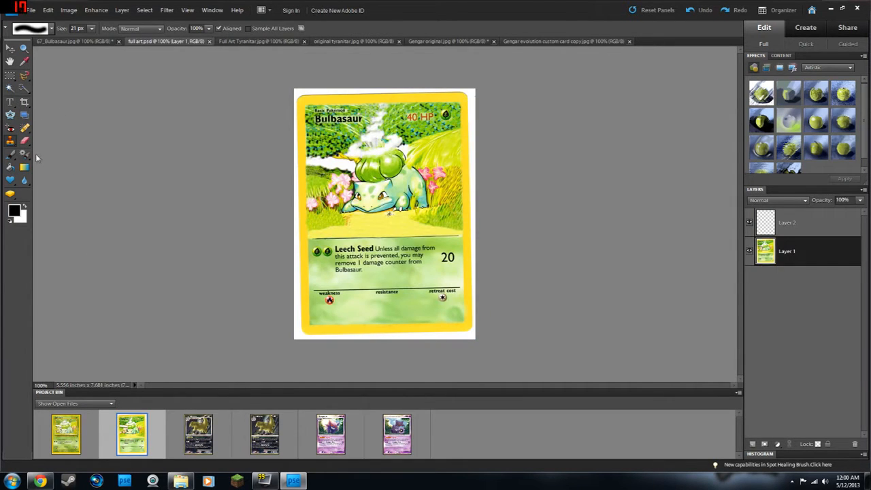
Reset the workspace panels and show the Clone Stamp and the available healing brush tools
click(212, 11)
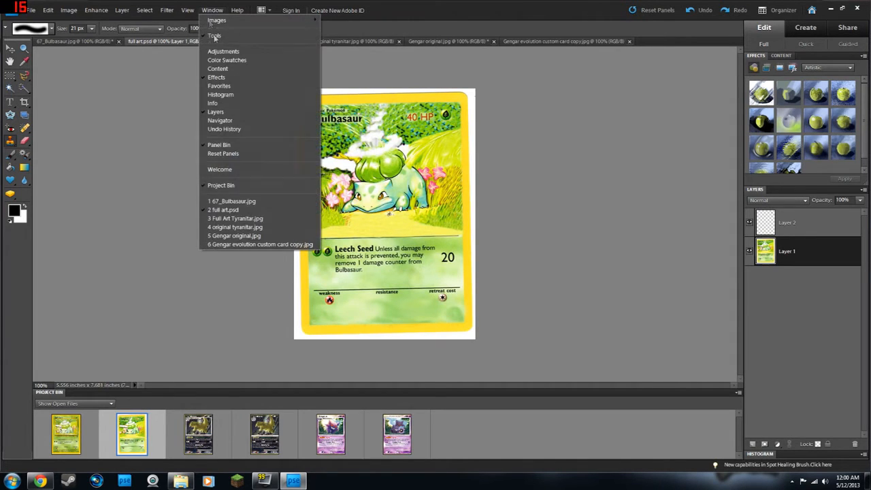
click(224, 153)
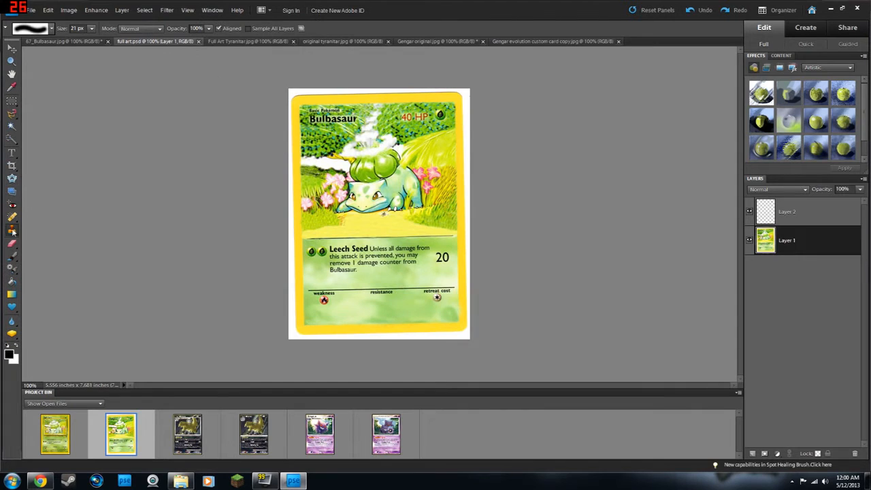
click(13, 231)
drag(12, 217, 48, 230)
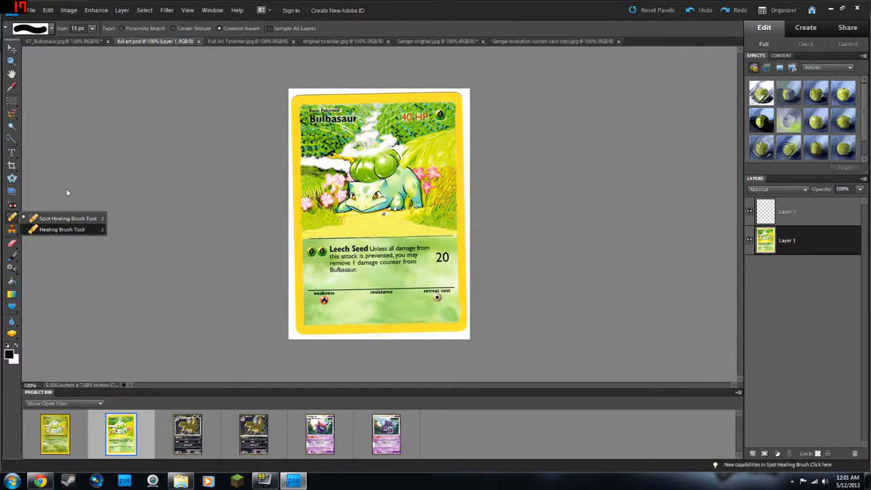
Switch to Google Chrome and search Google Images for "pokemon card"
click(40, 481)
click(372, 185)
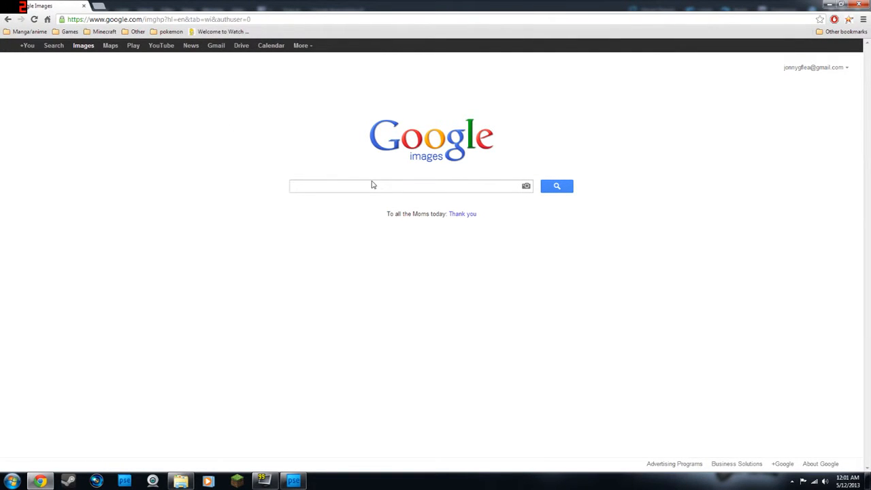
text(pokemon card)
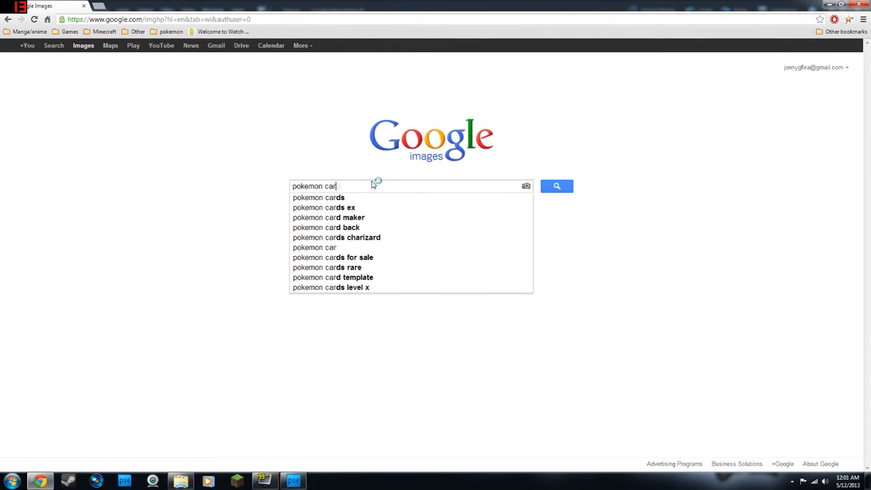
key(Return)
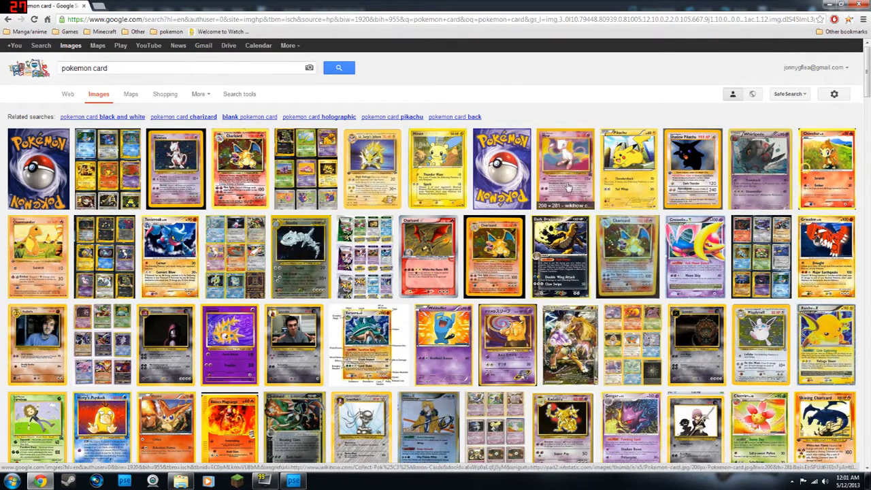
Open the Mewtwo card result in a separate tab, view it, and close that tab
middle_click(565, 202)
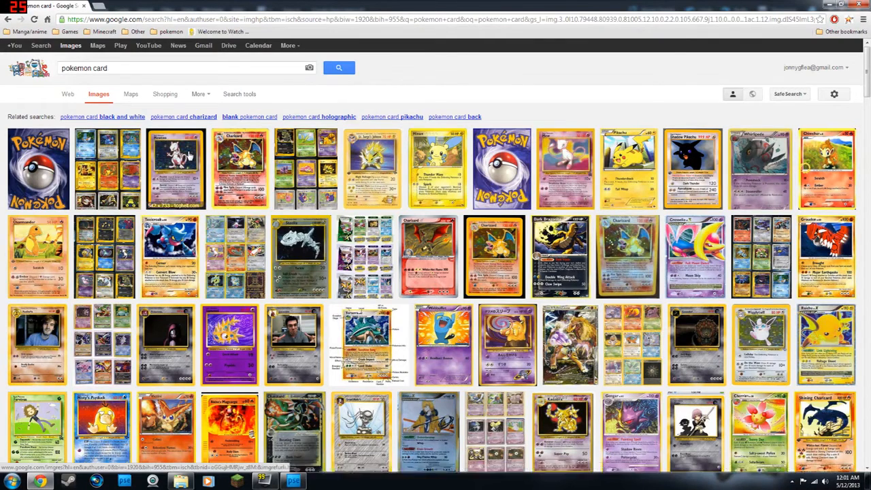
click(128, 5)
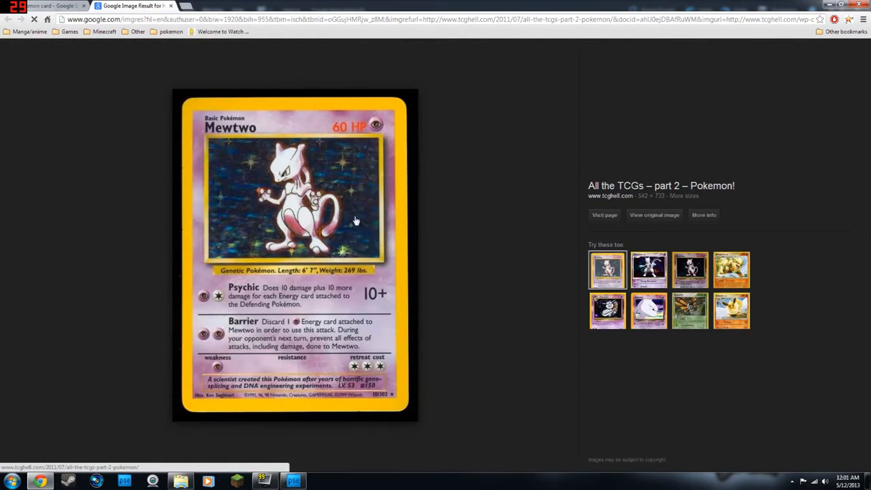
click(170, 6)
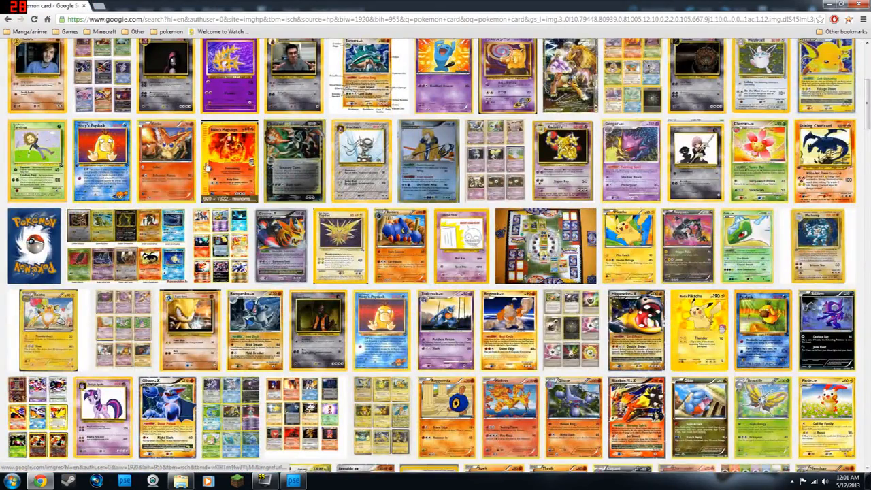
Browse the card image results and preview the Mew and Minun cards
scroll(223, 183, up, 3)
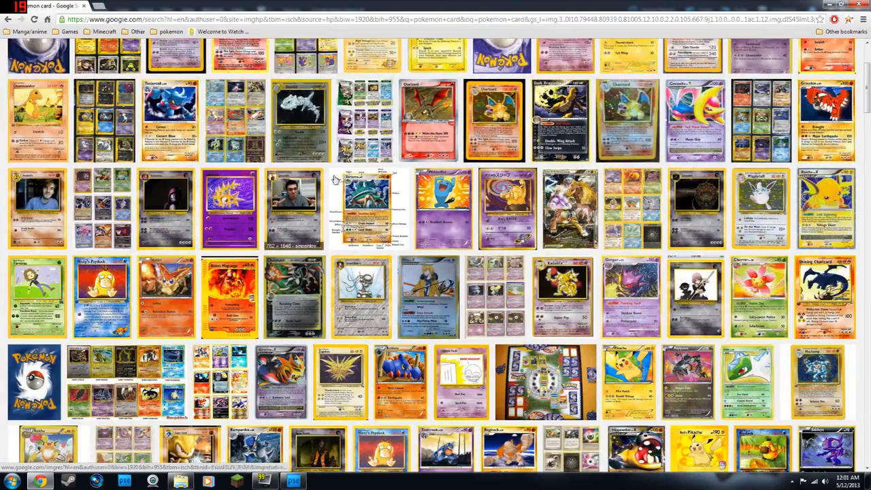
scroll(570, 211, up, 3)
click(575, 163)
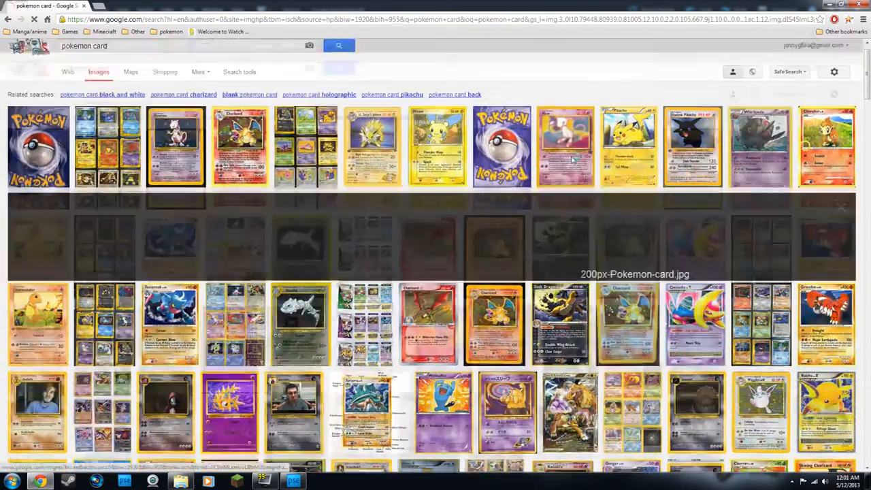
click(449, 95)
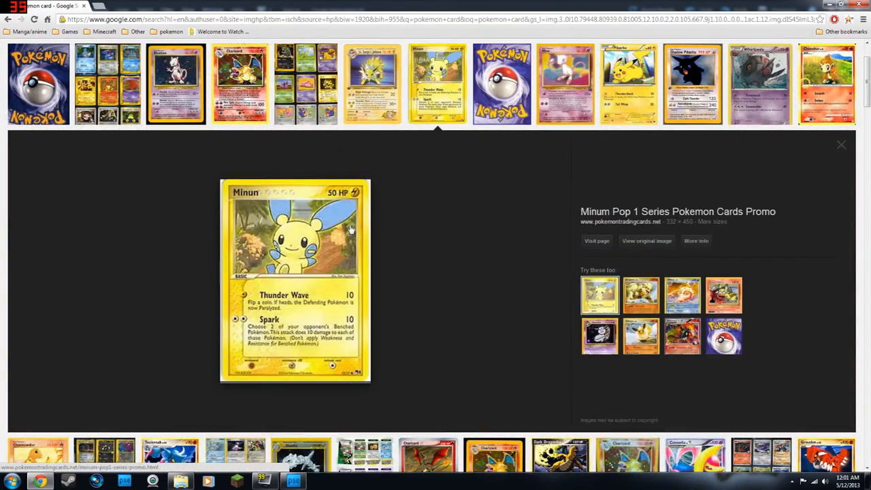
scroll(335, 213, up, 2)
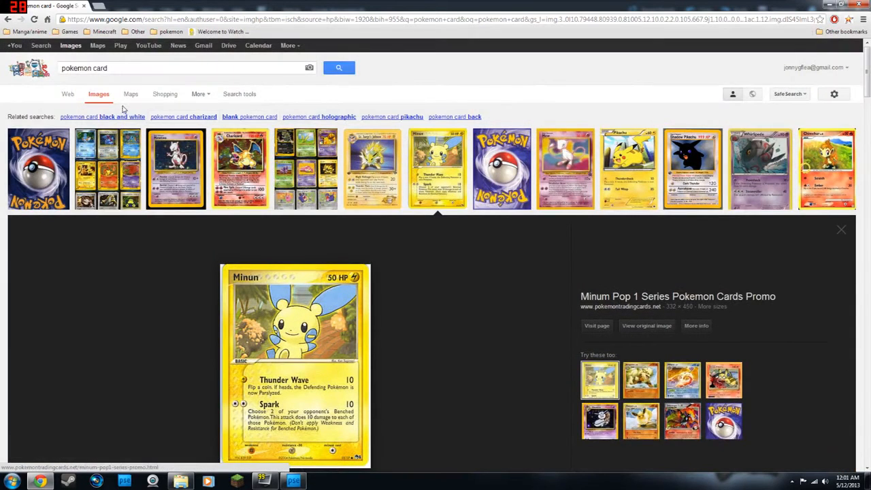
Filter the image results to the Large size and look through the matching cards
click(239, 94)
click(69, 112)
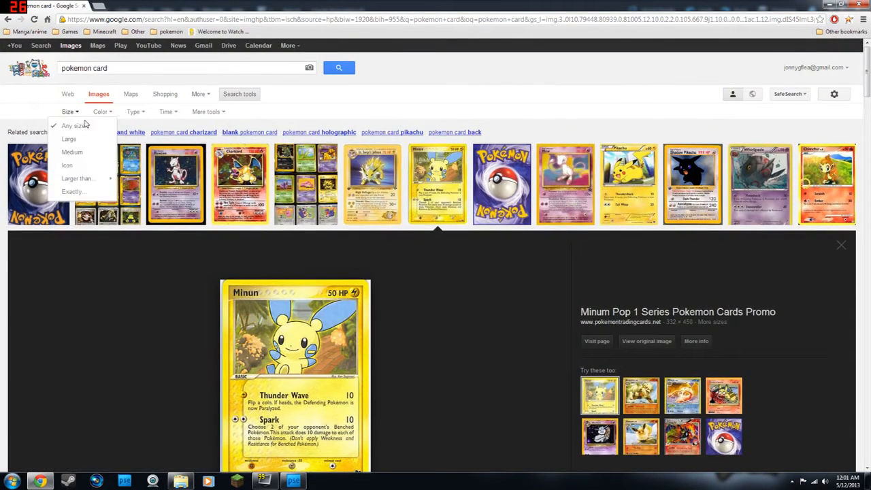
click(75, 140)
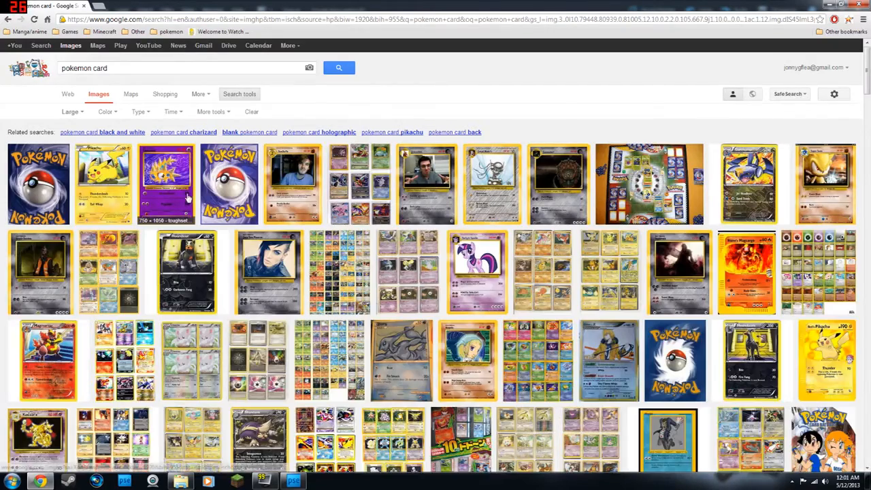
scroll(198, 194, down, 1)
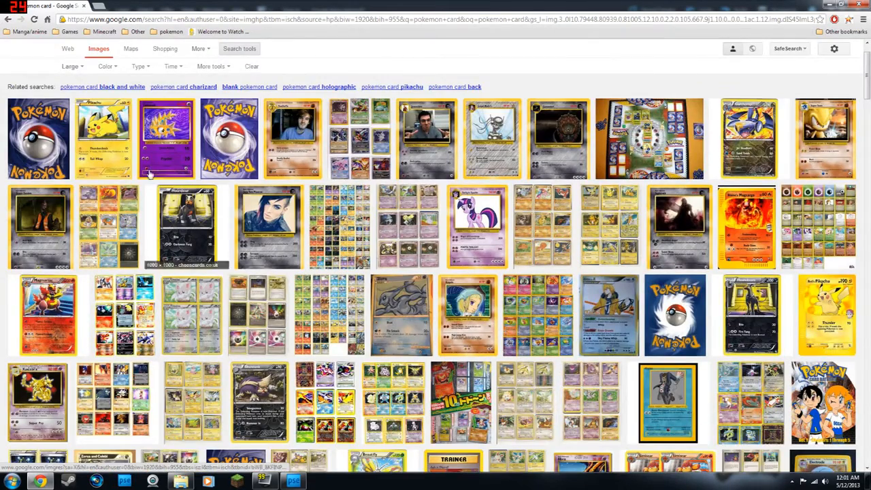
scroll(197, 194, down, 2)
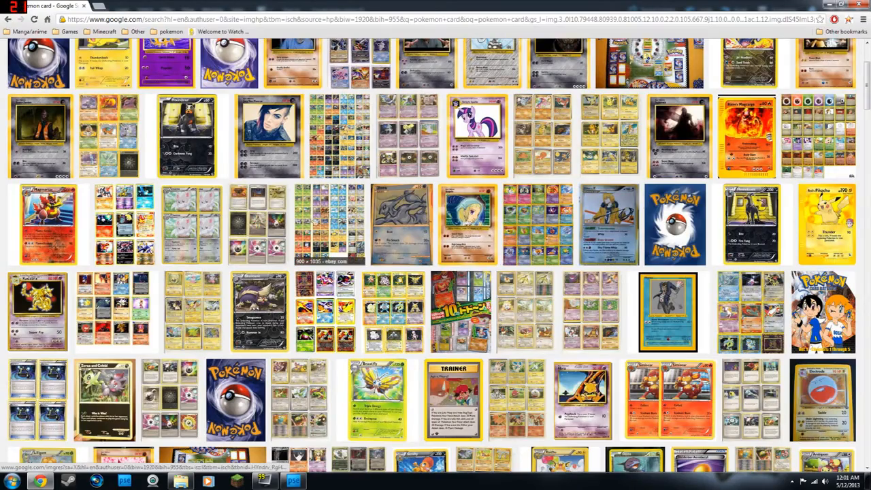
scroll(191, 225, up, 3)
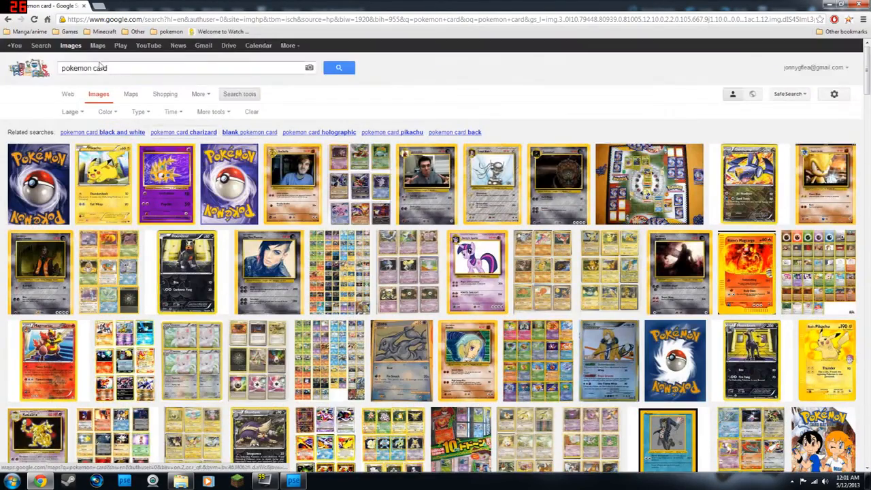
Open the PokéBeach website from the saved pokemon bookmarks
triple_click(80, 68)
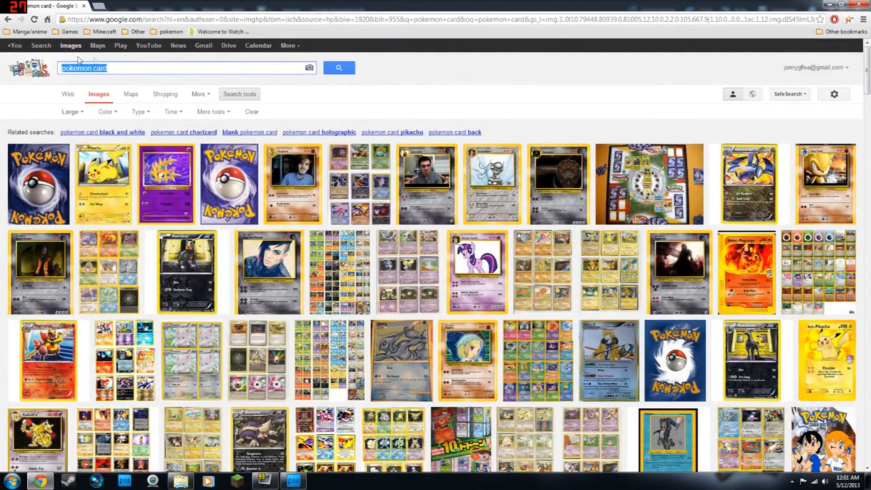
click(171, 31)
scroll(213, 75, down, 1)
scroll(213, 75, up, 1)
click(232, 246)
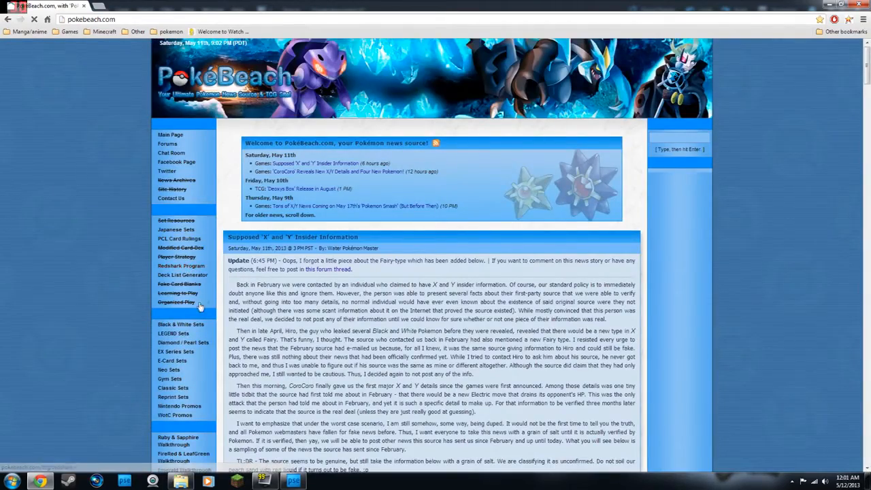
Open the Skyridge card scan list from the E-Card Sets on PokéBeach
scroll(199, 306, down, 1)
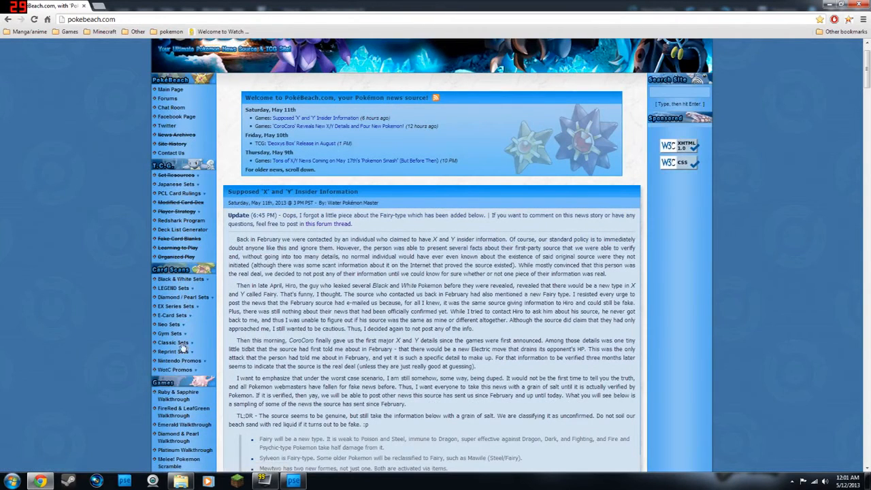
click(174, 315)
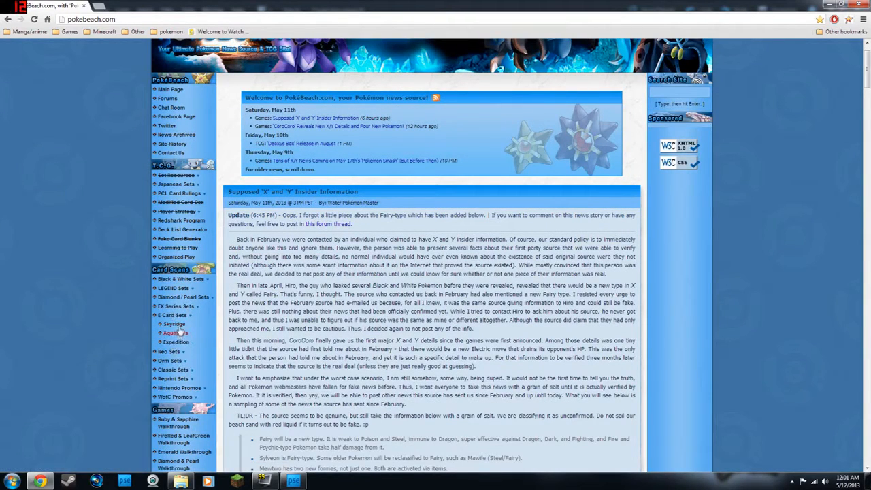
click(177, 324)
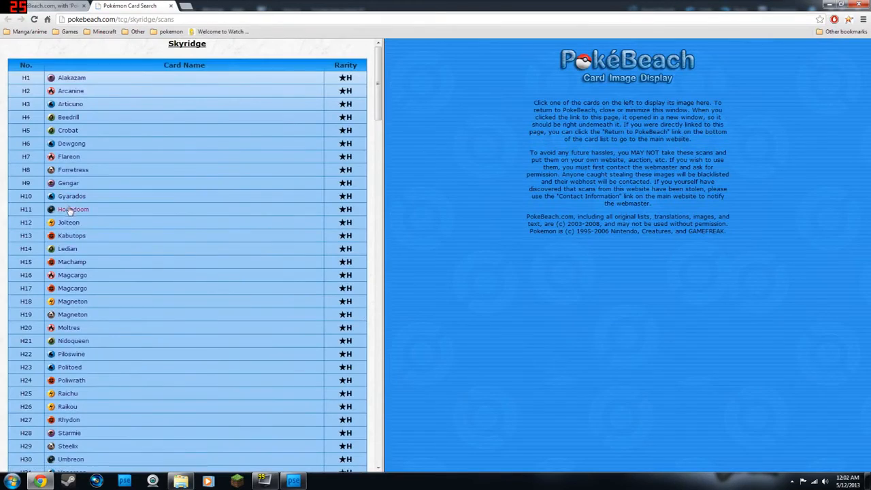
View the Houndoom and Jolteon scans from the Skyridge set, go back, and close the list
click(71, 211)
scroll(81, 247, down, 6)
click(75, 250)
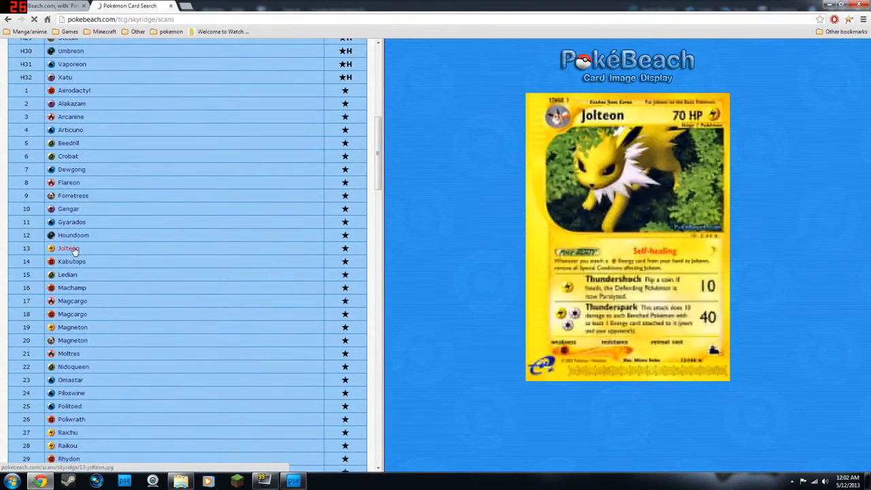
key(alt+Left)
key(alt+Left)
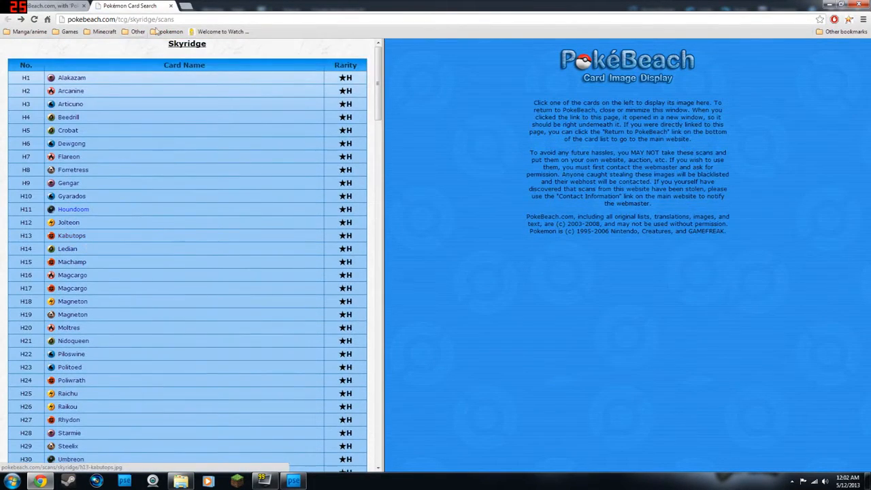
click(171, 6)
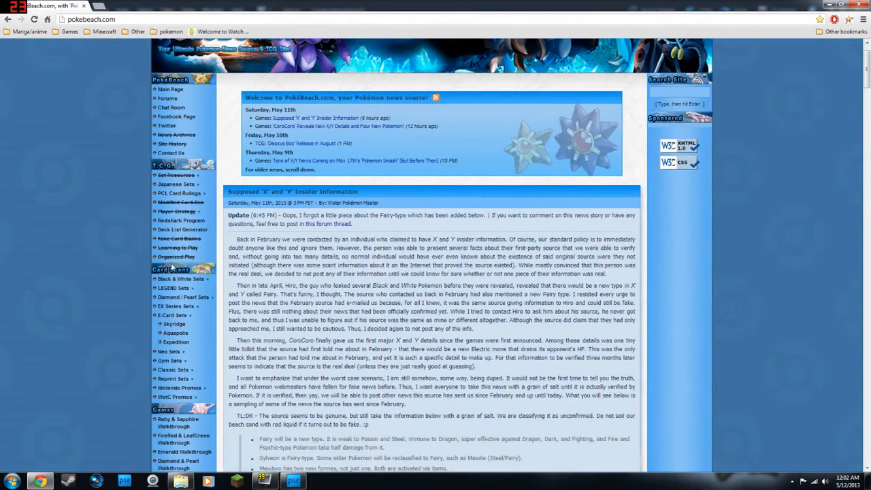
Open the EX Power Keepers scan list and view the Machoke, Lairon and Sealeo cards
click(181, 317)
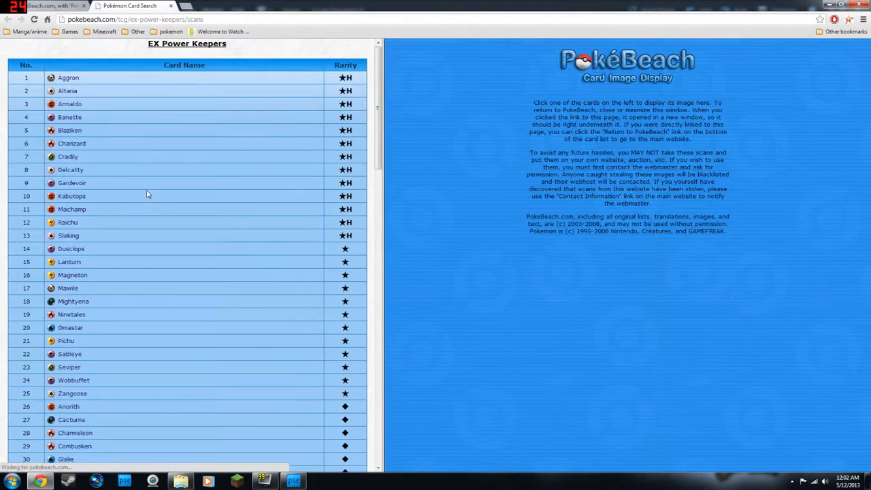
scroll(94, 230, down, 4)
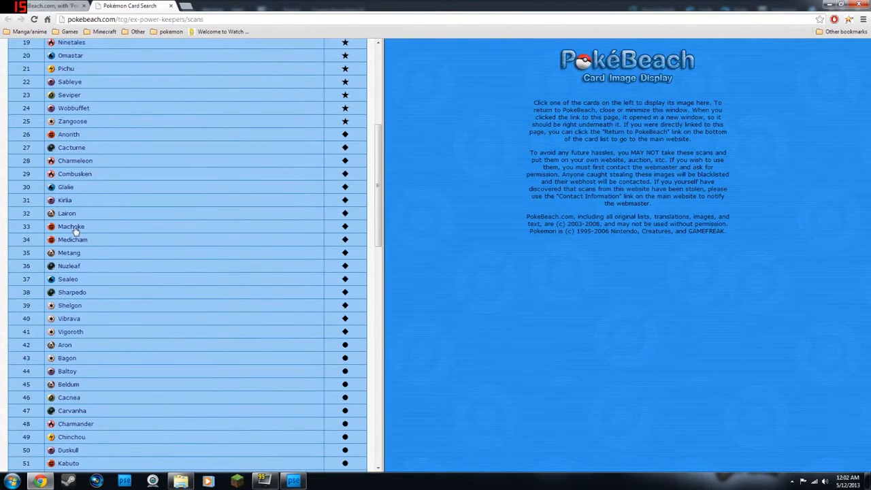
click(72, 227)
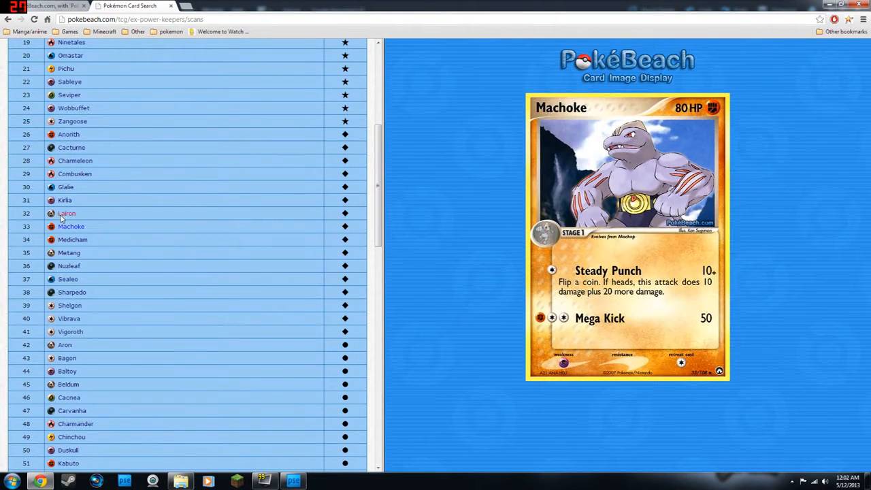
click(61, 217)
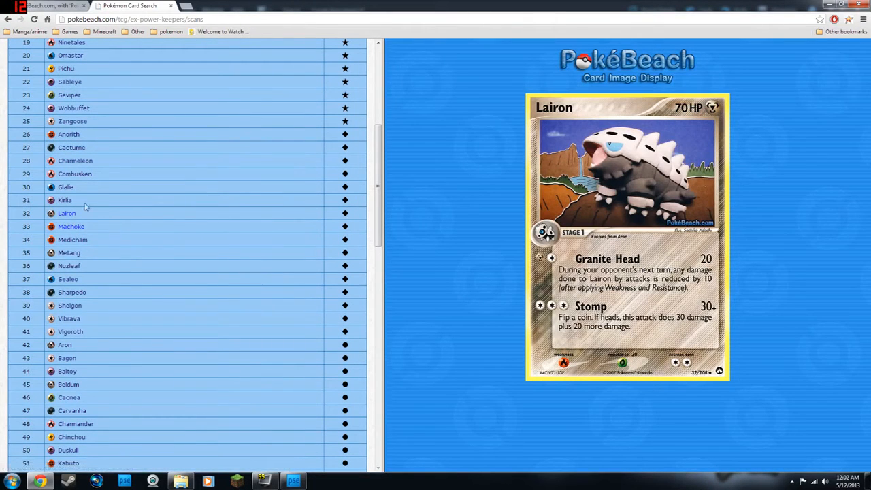
click(66, 281)
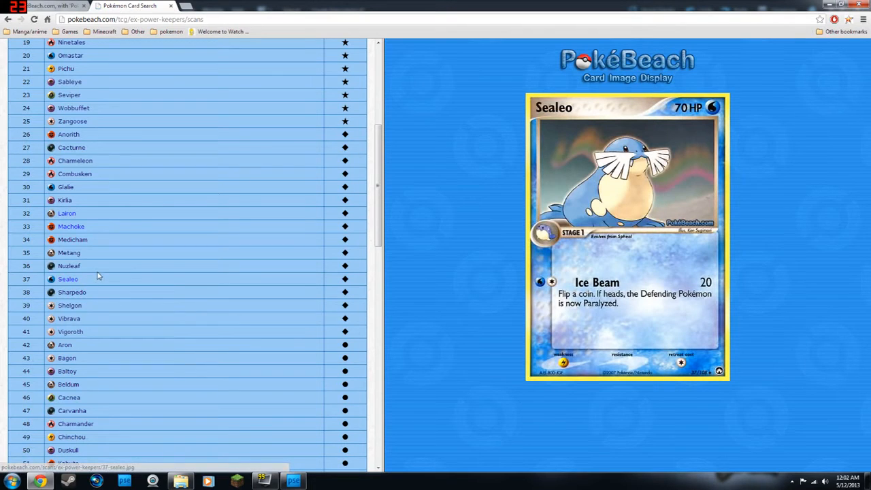
View the Shelgon, Chinchou and Ralts card scans from the EX Power Keepers list
click(70, 306)
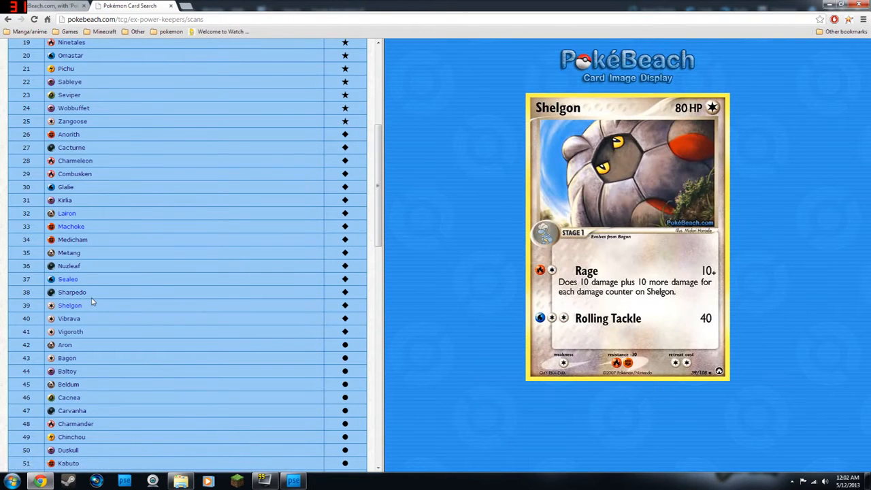
scroll(93, 302, down, 3)
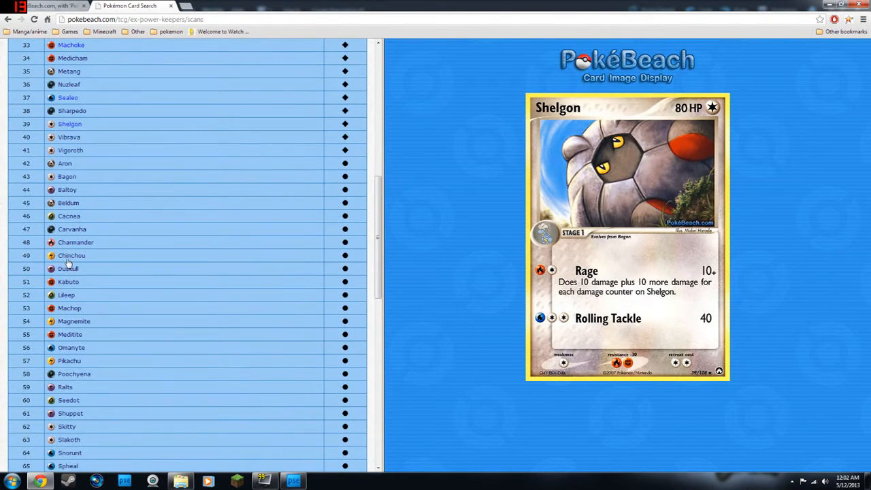
click(68, 262)
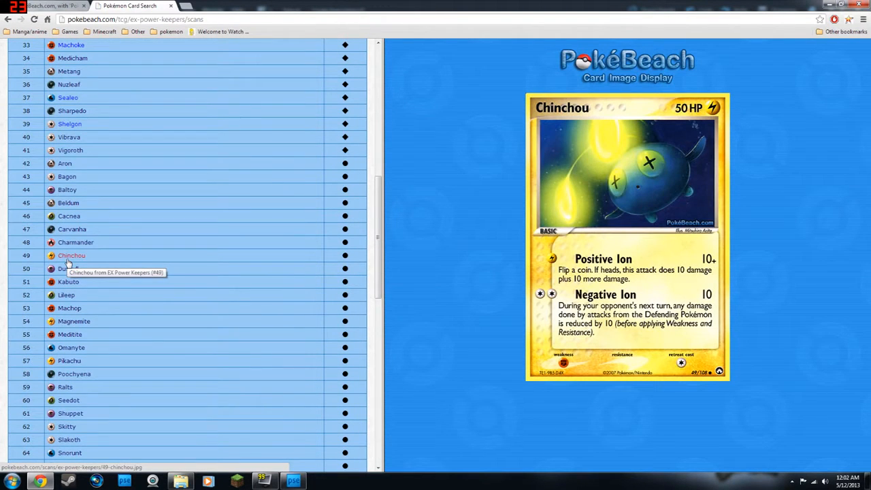
scroll(68, 262, down, 2)
click(66, 252)
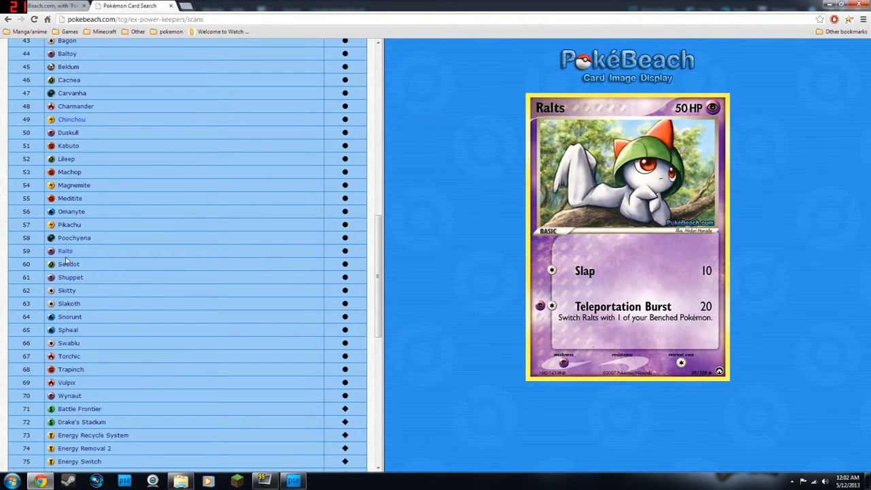
Copy the Ralts card image, switch to Photoshop Elements, and create a new image from the clipboard
right_click(594, 199)
click(623, 233)
click(294, 480)
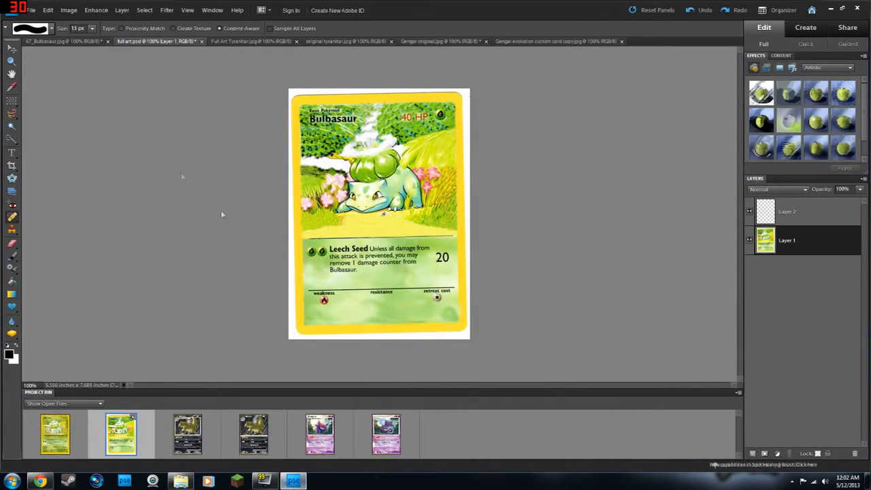
click(36, 13)
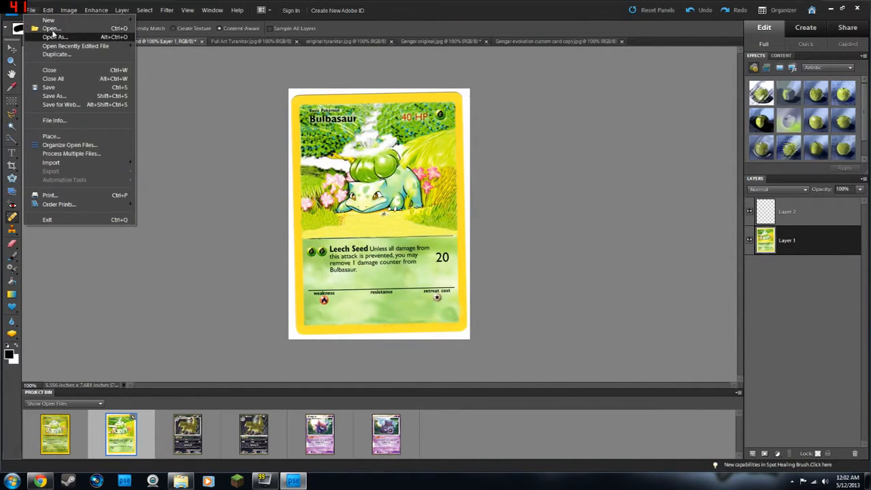
mouse_move(123, 19)
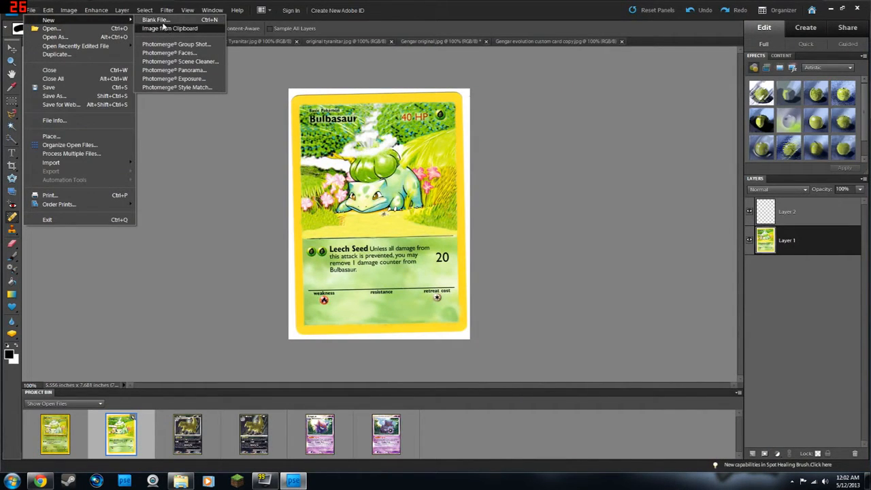
click(166, 28)
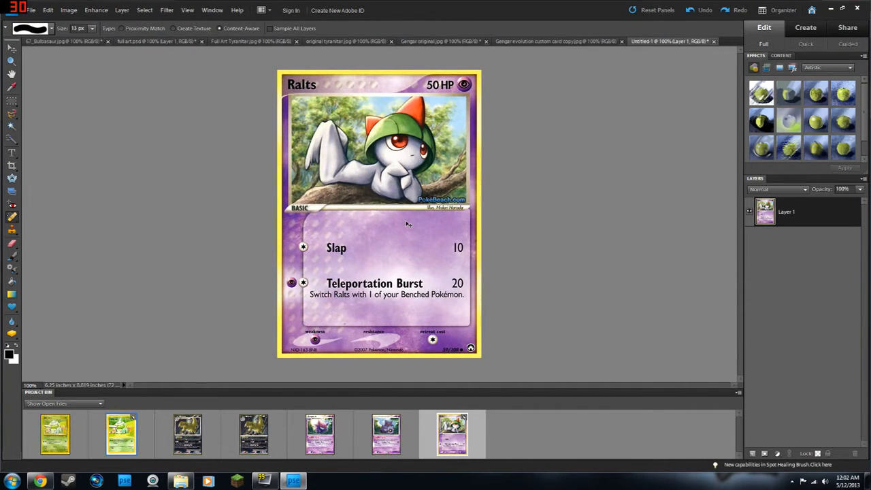
Try to remove the PokéBeach.com watermark with one Content-Aware Spot Healing Brush stroke, and undo it
key(ctrl+equal)
key(ctrl+equal)
scroll(473, 129, up, 3)
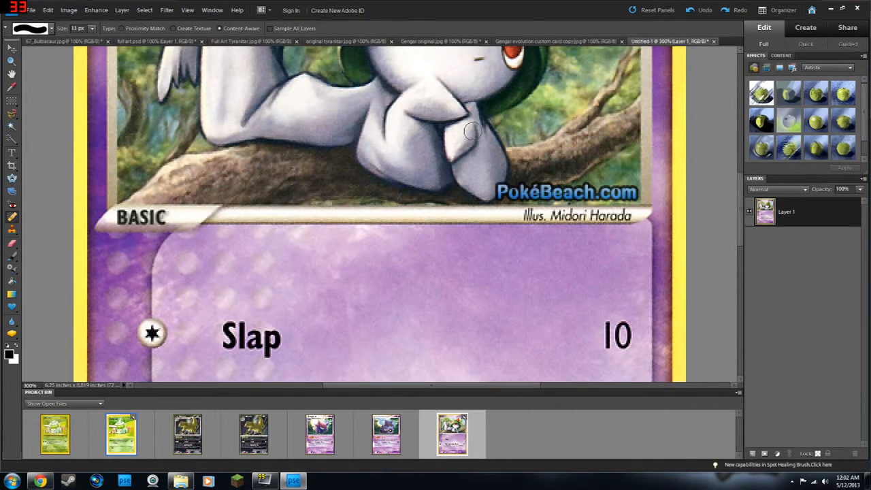
scroll(473, 130, down, 1)
scroll(473, 130, up, 1)
scroll(473, 131, left, 1)
scroll(474, 132, right, 2)
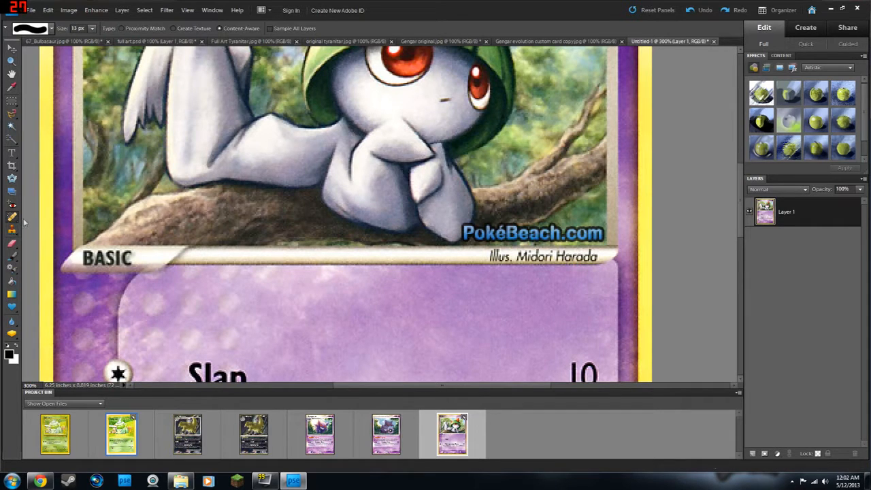
drag(468, 232, 606, 235)
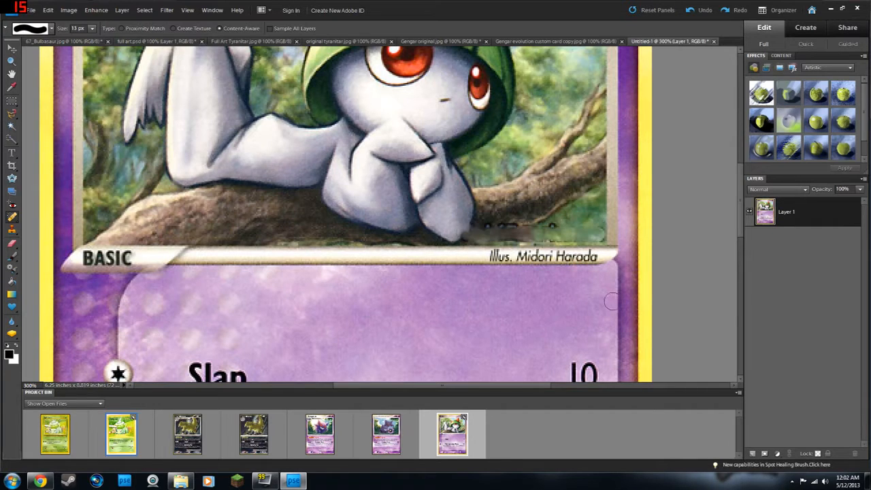
key(ctrl+z)
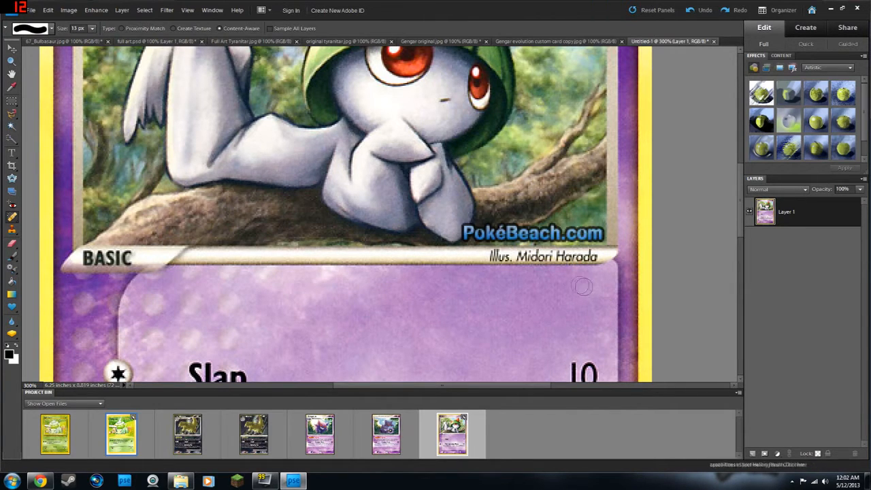
Clone the green background over the ".com" part of the watermark using the Clone Stamp at 20 px
click(13, 230)
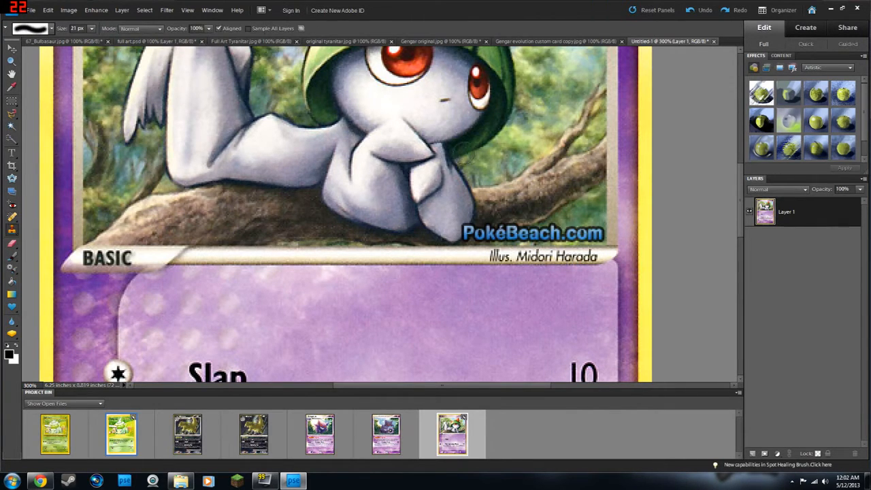
scroll(397, 170, up, 1)
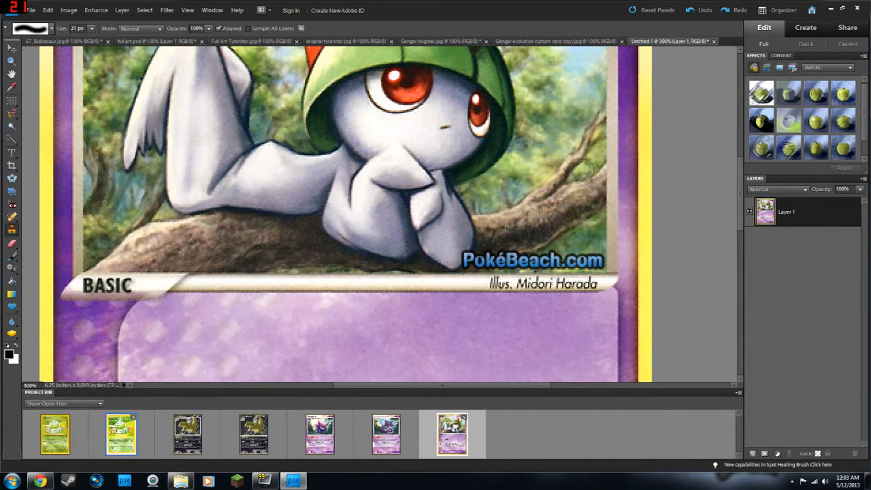
scroll(584, 164, up, 1)
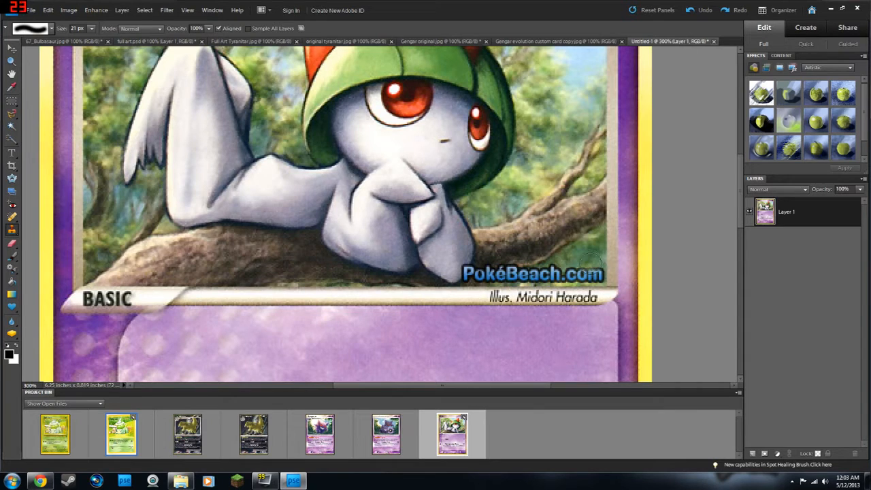
key(bracketleft)
key(bracketright)
click(596, 274)
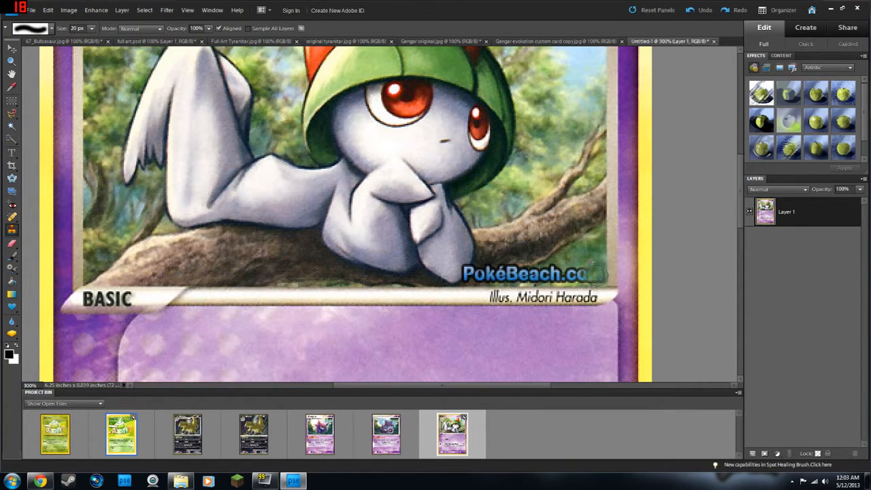
drag(579, 271, 568, 271)
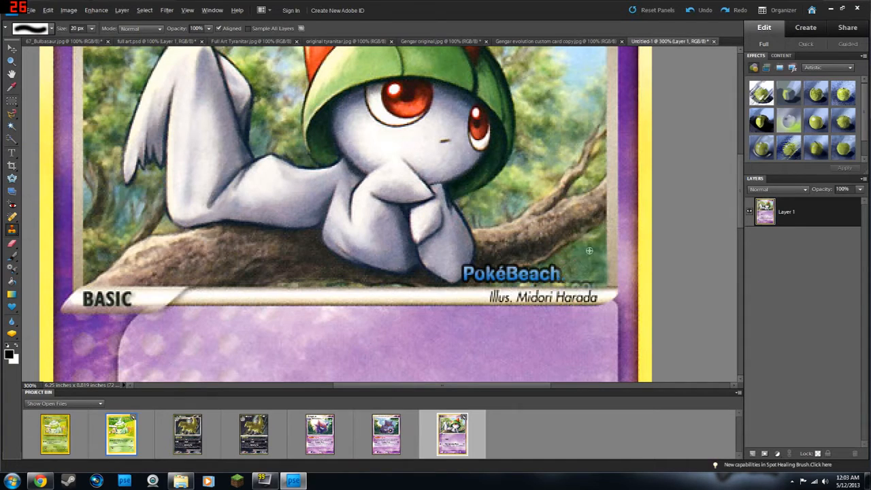
Clean up the leftover marks where ".com" was and clone background over the "h" of the watermark
click(579, 276)
alt+click(579, 272)
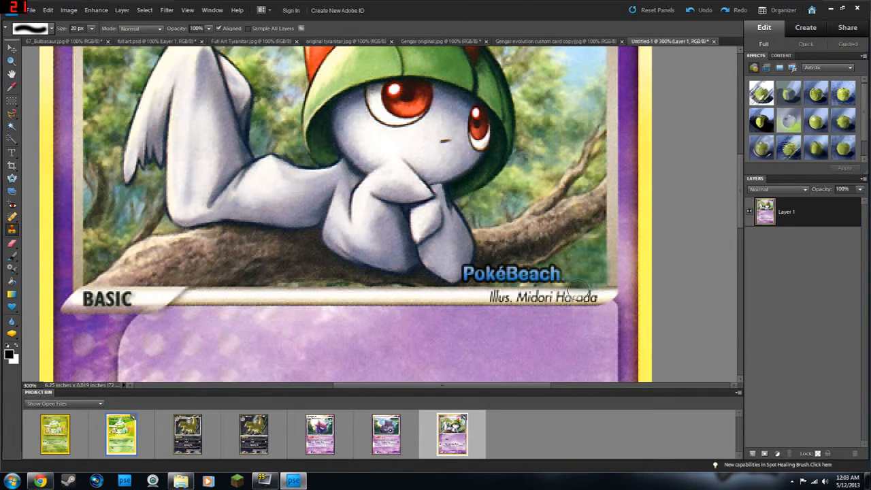
drag(579, 291, 579, 286)
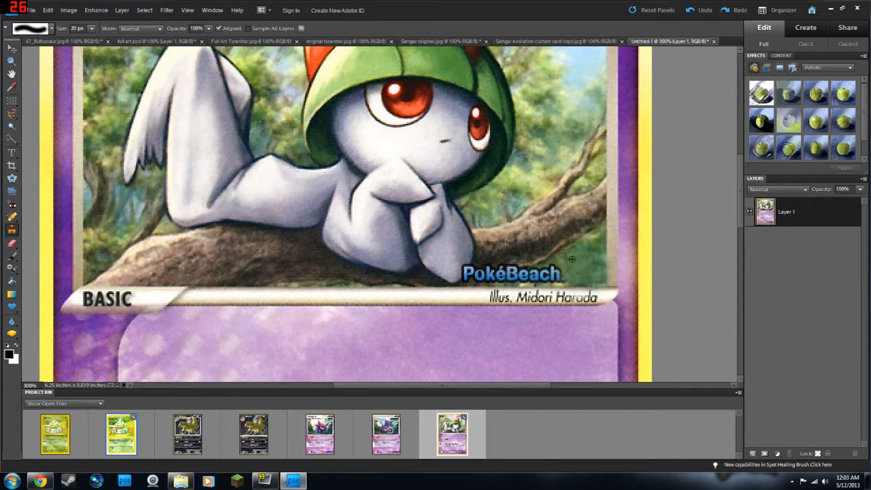
drag(559, 273, 563, 274)
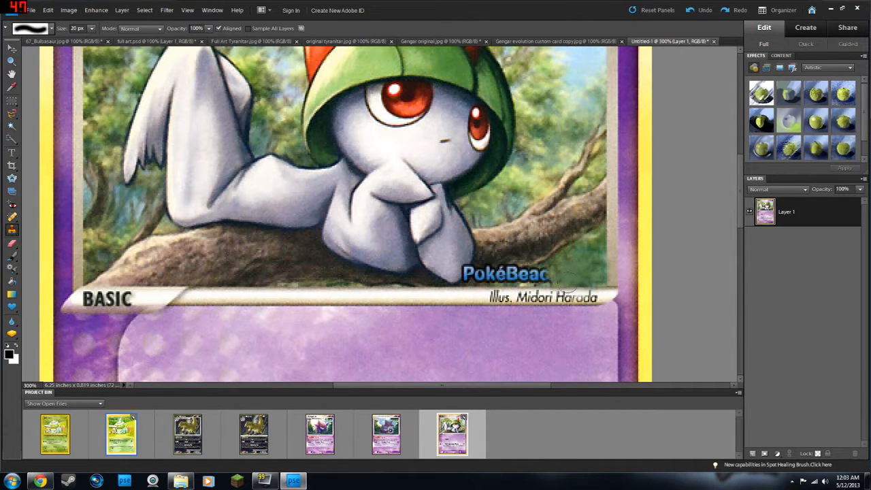
Try cloning over the "c" of the watermark, reduce the Clone Stamp brush to 8 px, and undo the last stroke
alt+click(539, 189)
drag(543, 274, 549, 276)
key(bracketleft)
key(bracketleft)
key(bracketleft)
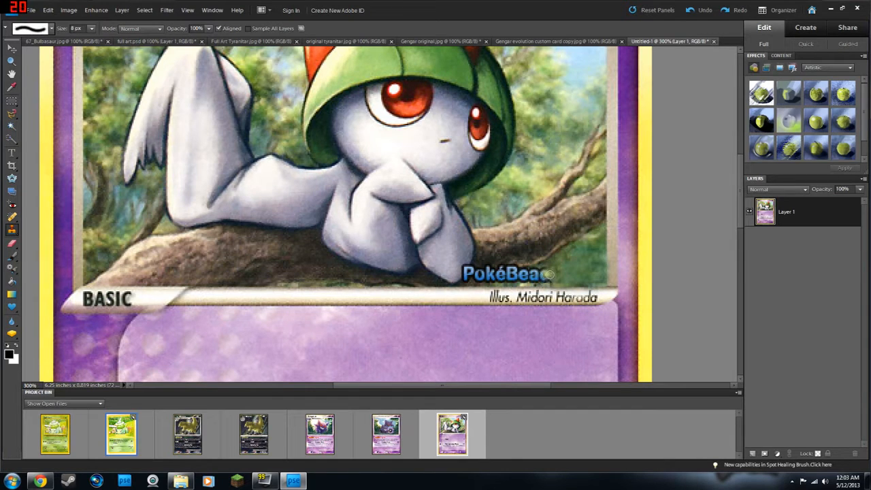
key(ctrl+z)
Clone branch texture over the upper edge of the watermark and most of its "oké" letters
key(ctrl+equal)
key(ctrl+equal)
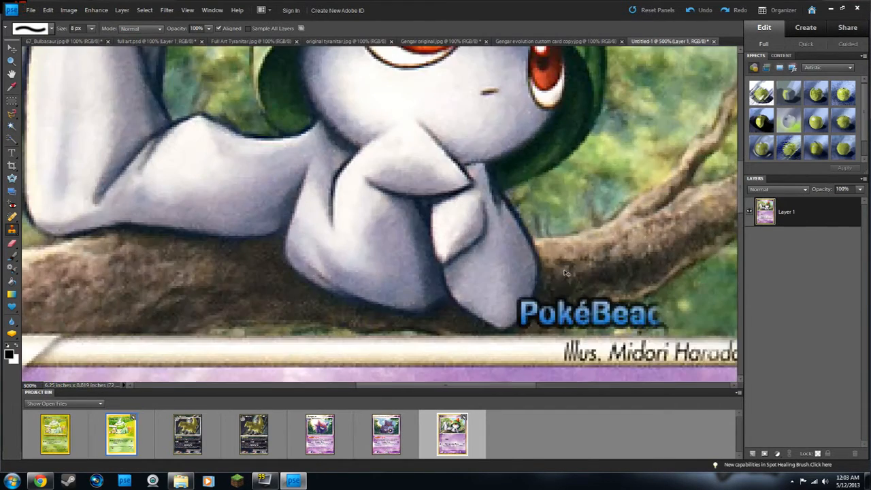
scroll(564, 273, right, 4)
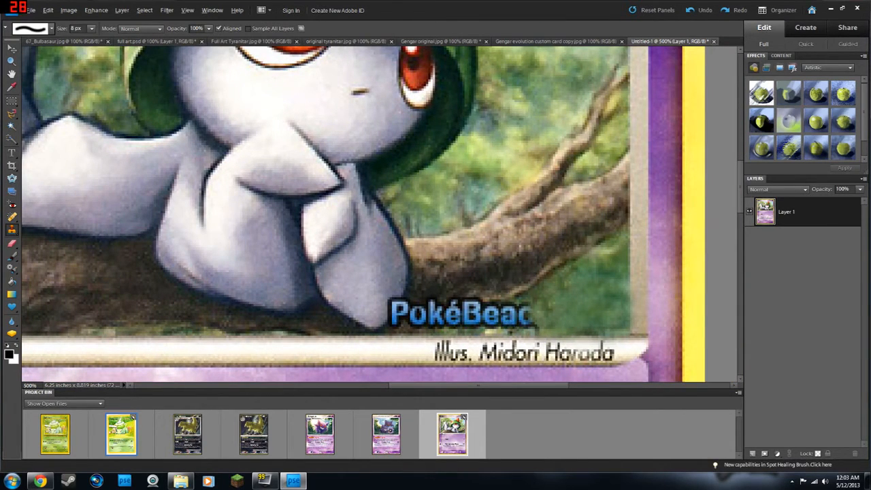
mouse_move(454, 303)
mouse_down()
mouse_move(470, 301)
mouse_move(415, 308)
mouse_up()
alt+click(494, 299)
mouse_move(477, 299)
mouse_down()
mouse_move(459, 308)
mouse_move(455, 295)
mouse_move(458, 308)
mouse_move(465, 305)
mouse_up()
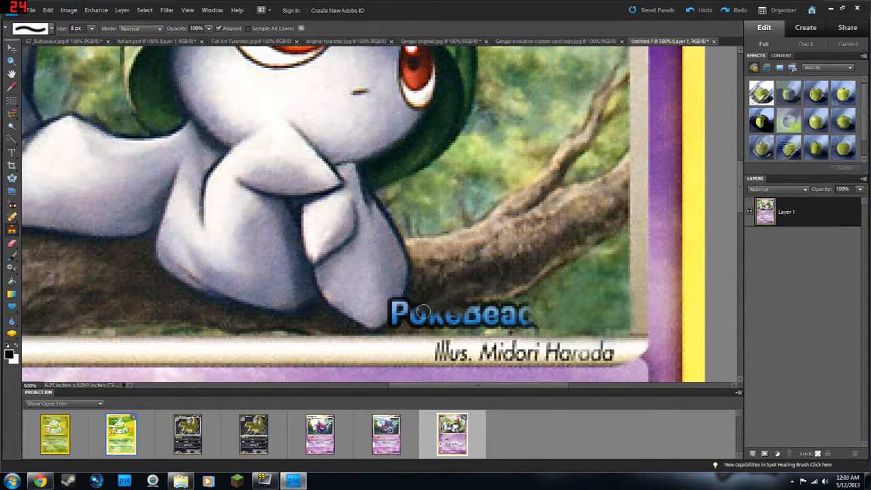
mouse_move(409, 313)
mouse_down()
mouse_move(424, 285)
mouse_move(411, 307)
mouse_up()
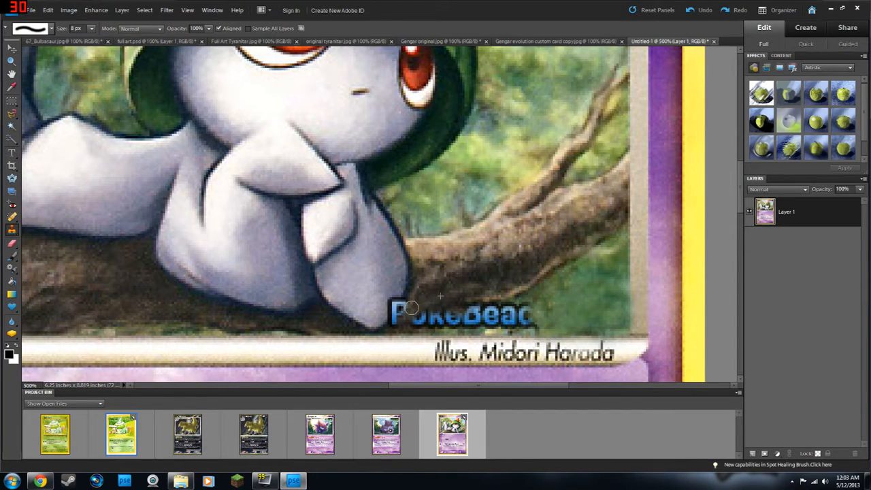
mouse_move(473, 289)
mouse_down()
mouse_move(417, 320)
mouse_move(437, 298)
mouse_move(449, 299)
mouse_move(422, 309)
mouse_move(425, 319)
mouse_move(470, 292)
mouse_move(443, 319)
mouse_up()
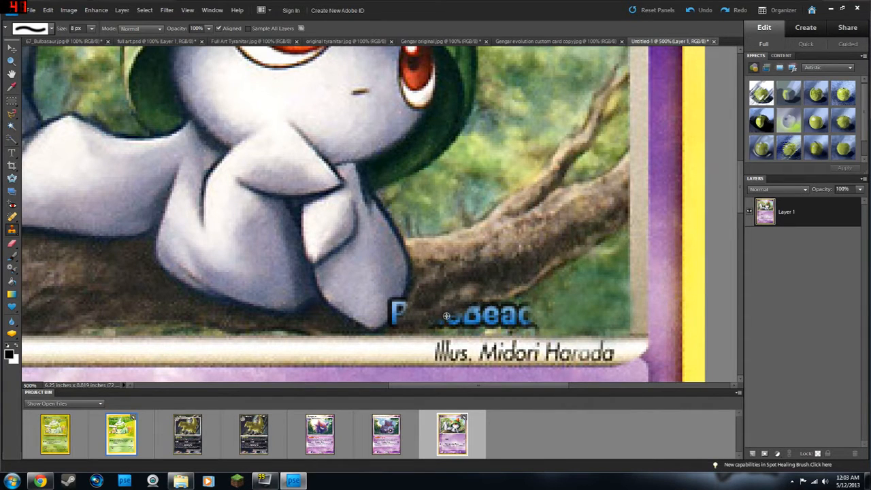
Clone bark and green background over the remaining letters after the "P", rebuilding the lower edge of the branch
drag(496, 294, 435, 322)
drag(528, 284, 490, 312)
drag(468, 318, 427, 317)
mouse_move(528, 321)
mouse_down()
mouse_move(505, 320)
mouse_move(525, 314)
mouse_move(492, 324)
mouse_move(566, 280)
mouse_move(513, 309)
mouse_up()
alt+click(554, 288)
alt+click(546, 296)
drag(570, 295, 572, 308)
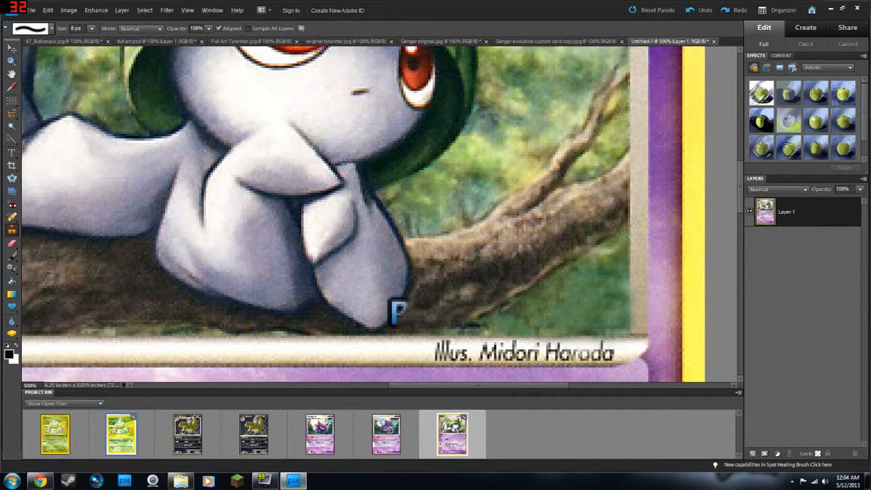
Clone bark over the "P" of the watermark and touch up the outline of Ralts's arm beside it
drag(399, 305, 394, 312)
drag(410, 325, 393, 325)
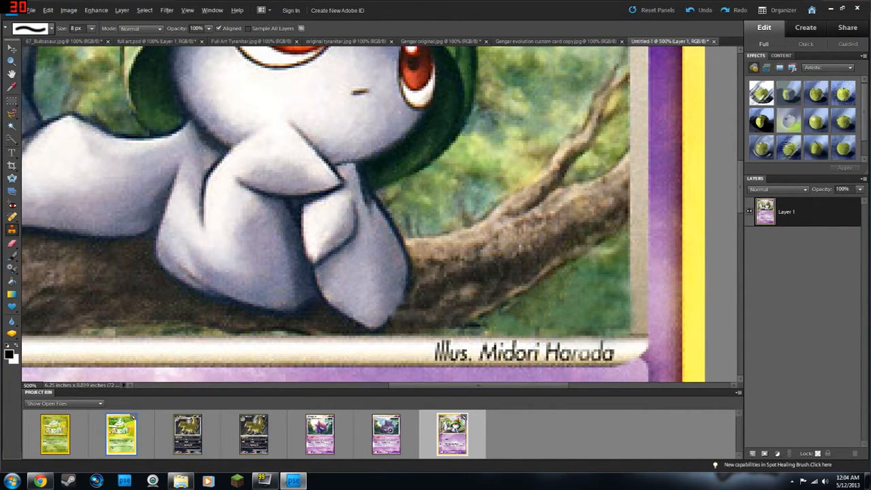
drag(401, 306, 390, 318)
click(398, 314)
Examine the retouched watermark area and the rest of the Ralts card at different magnifications
key(ctrl+minus)
key(ctrl+minus)
key(ctrl+minus)
key(ctrl+minus)
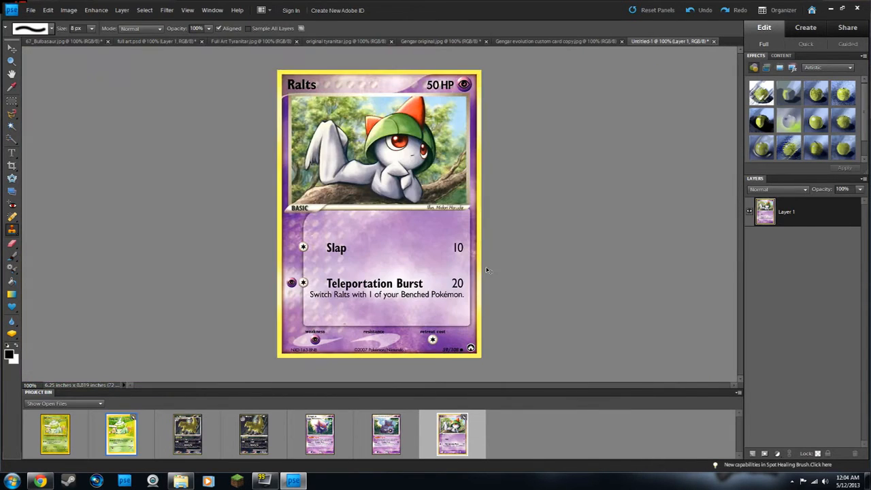
key(ctrl+plus)
key(ctrl+plus)
key(ctrl+plus)
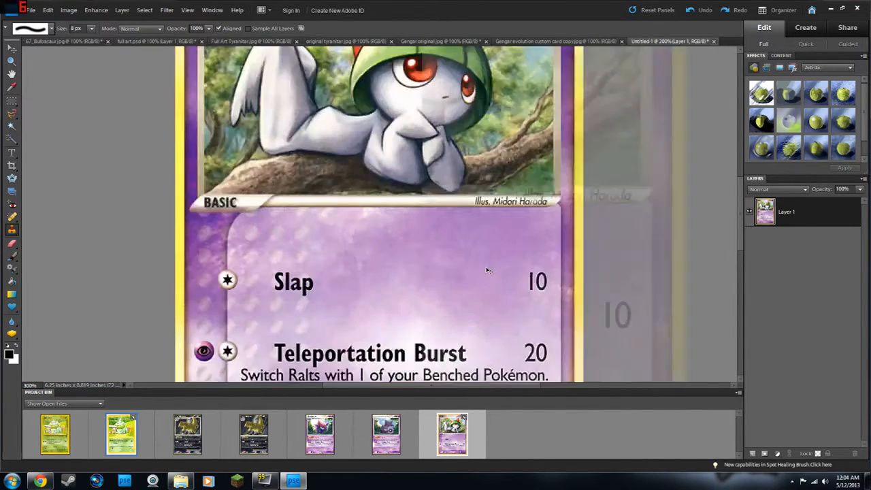
scroll(490, 196, up, 2)
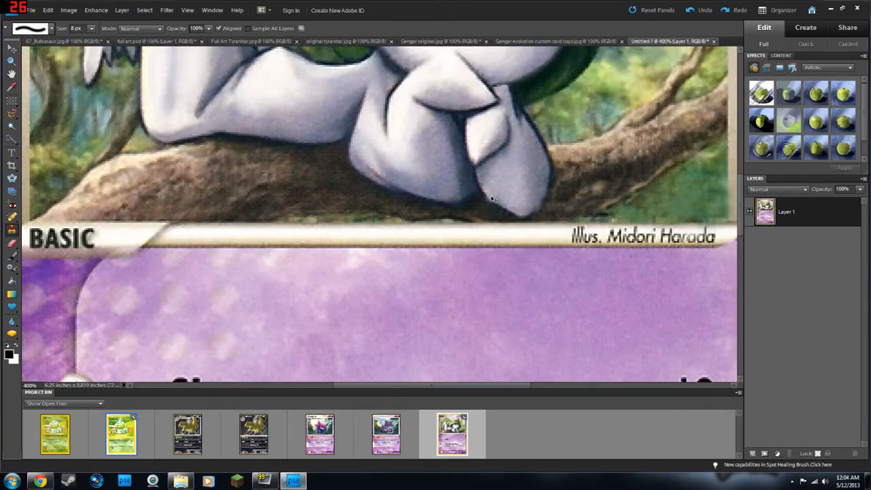
key(ctrl+minus)
scroll(496, 190, up, 5)
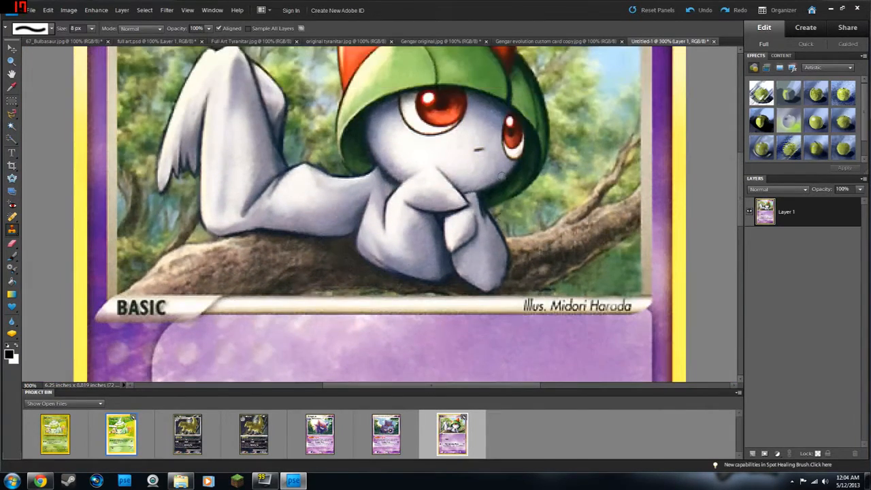
key(ctrl+minus)
scroll(497, 198, down, 4)
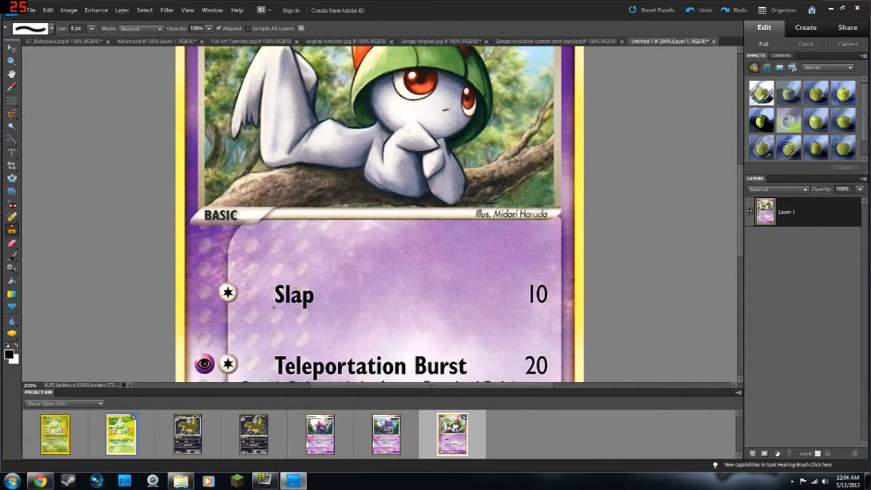
scroll(256, 281, up, 1)
Look at the full art Bulbasaur document for reference and return to the upper part of the Ralts card
click(143, 410)
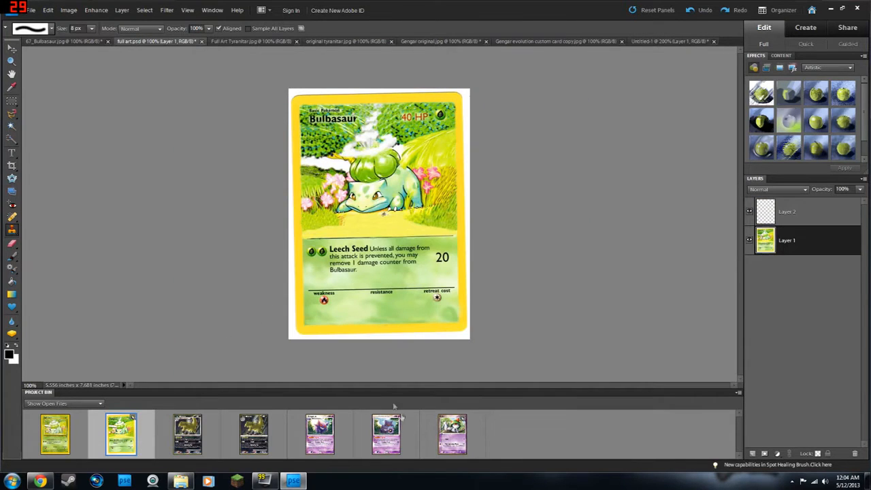
click(453, 434)
scroll(392, 203, up, 3)
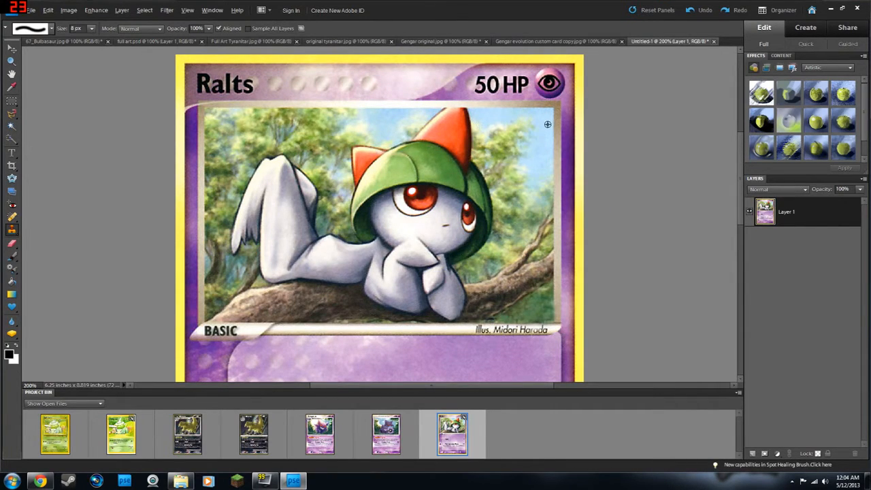
Clone blue sky over the silver frame and purple header between the dots and the "50 HP" text, up to the yellow border
scroll(548, 124, up, 2)
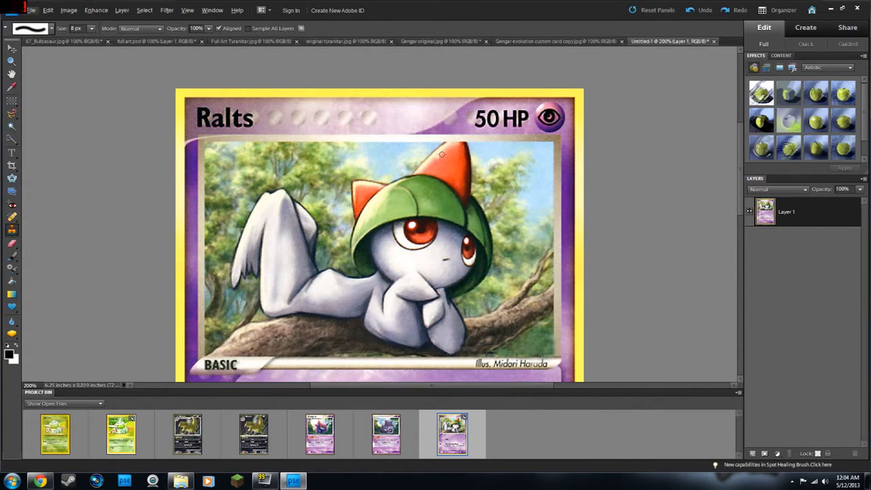
scroll(386, 135, up, 4)
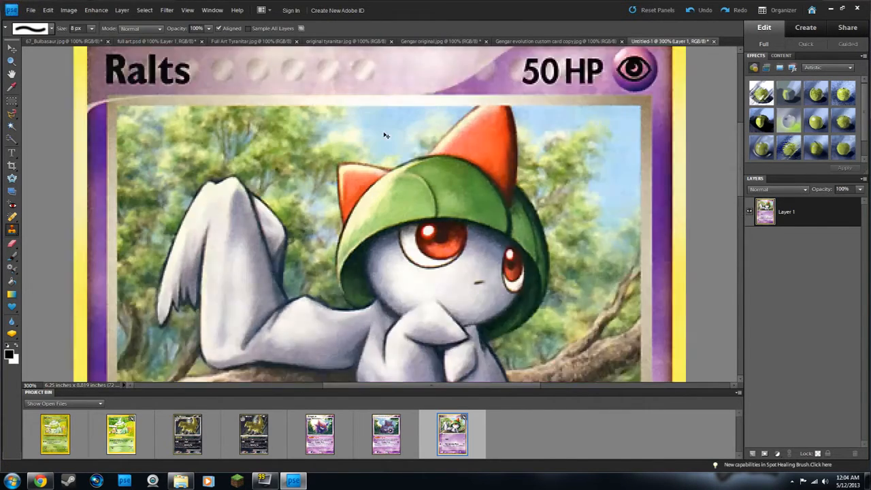
scroll(388, 170, up, 2)
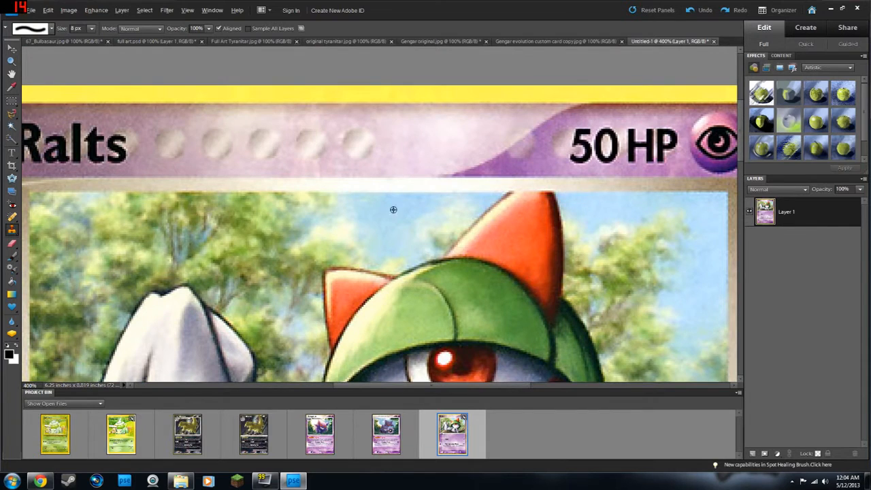
mouse_move(392, 204)
mouse_down()
mouse_move(385, 175)
mouse_move(400, 183)
mouse_move(399, 191)
mouse_move(400, 169)
mouse_move(420, 168)
mouse_move(401, 178)
mouse_move(432, 163)
mouse_move(418, 193)
mouse_move(443, 168)
mouse_move(427, 176)
mouse_move(427, 161)
mouse_move(400, 171)
mouse_up()
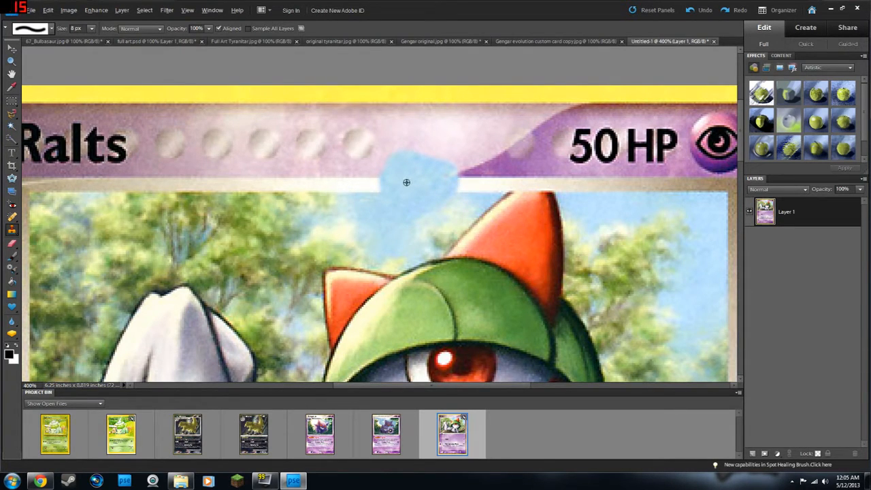
mouse_move(405, 183)
mouse_down()
mouse_move(370, 185)
mouse_move(380, 168)
mouse_move(384, 182)
mouse_move(360, 197)
mouse_move(369, 155)
mouse_move(382, 183)
mouse_move(362, 217)
mouse_move(364, 182)
mouse_move(353, 196)
mouse_move(347, 178)
mouse_move(370, 177)
mouse_move(343, 195)
mouse_move(382, 157)
mouse_move(363, 182)
mouse_move(413, 161)
mouse_move(389, 162)
mouse_move(394, 180)
mouse_move(410, 170)
mouse_move(392, 159)
mouse_move(407, 147)
mouse_move(427, 157)
mouse_move(406, 149)
mouse_move(422, 168)
mouse_move(389, 204)
mouse_move(445, 163)
mouse_move(451, 170)
mouse_move(421, 142)
mouse_up()
mouse_move(362, 179)
mouse_down()
mouse_move(396, 146)
mouse_move(369, 168)
mouse_move(390, 144)
mouse_move(366, 148)
mouse_move(412, 129)
mouse_move(373, 136)
mouse_move(403, 134)
mouse_up()
mouse_move(407, 165)
mouse_down()
mouse_move(469, 180)
mouse_move(464, 189)
mouse_move(455, 173)
mouse_move(469, 187)
mouse_move(475, 175)
mouse_move(468, 187)
mouse_move(480, 175)
mouse_move(490, 182)
mouse_move(461, 165)
mouse_move(479, 153)
mouse_move(460, 172)
mouse_move(444, 141)
mouse_move(467, 143)
mouse_move(440, 155)
mouse_move(458, 139)
mouse_move(420, 126)
mouse_move(445, 181)
mouse_move(433, 134)
mouse_move(422, 119)
mouse_move(411, 123)
mouse_move(428, 120)
mouse_move(388, 113)
mouse_move(451, 109)
mouse_move(443, 129)
mouse_move(444, 117)
mouse_move(434, 121)
mouse_move(463, 119)
mouse_move(425, 109)
mouse_move(469, 107)
mouse_up()
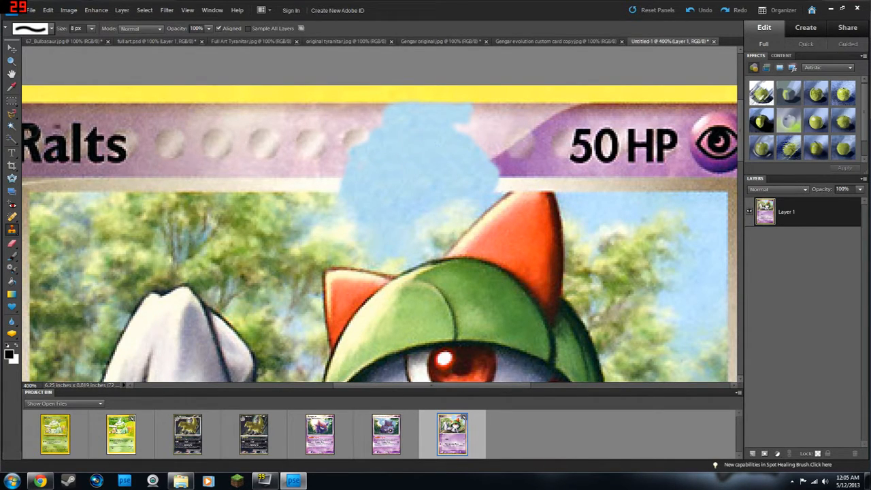
Select everything except the card's yellow border with the Magic Wand and an inverted selection, and return to the Clone Stamp
click(12, 125)
click(12, 126)
click(234, 95)
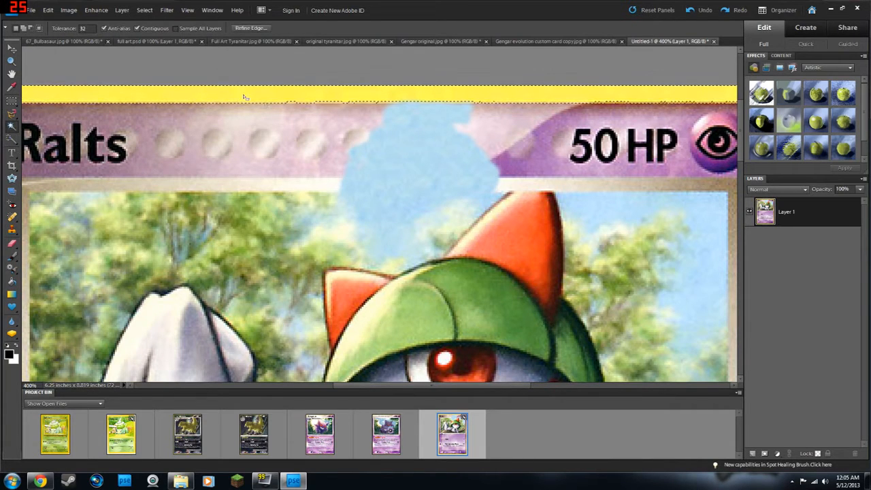
right_click(401, 95)
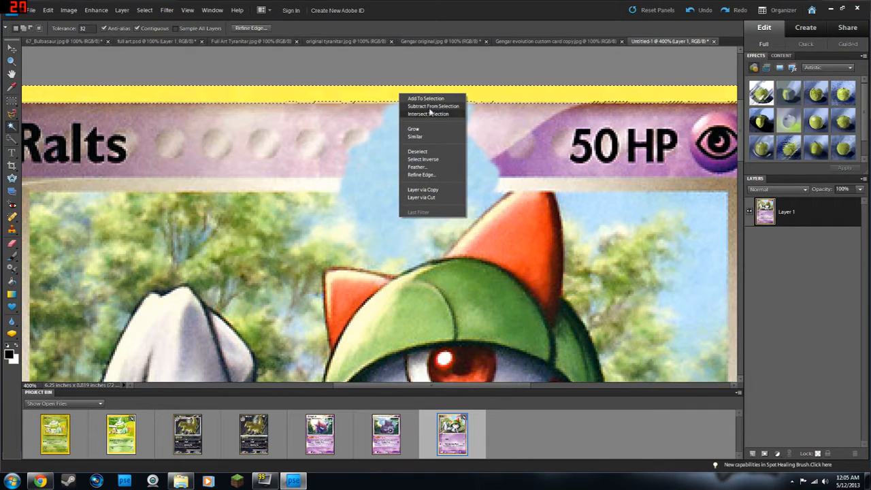
click(423, 158)
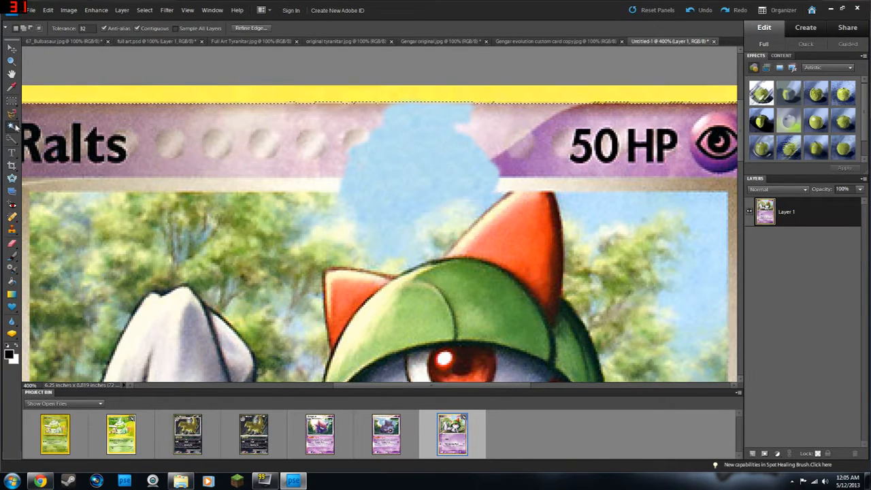
click(12, 230)
alt+click(460, 150)
drag(455, 127, 488, 135)
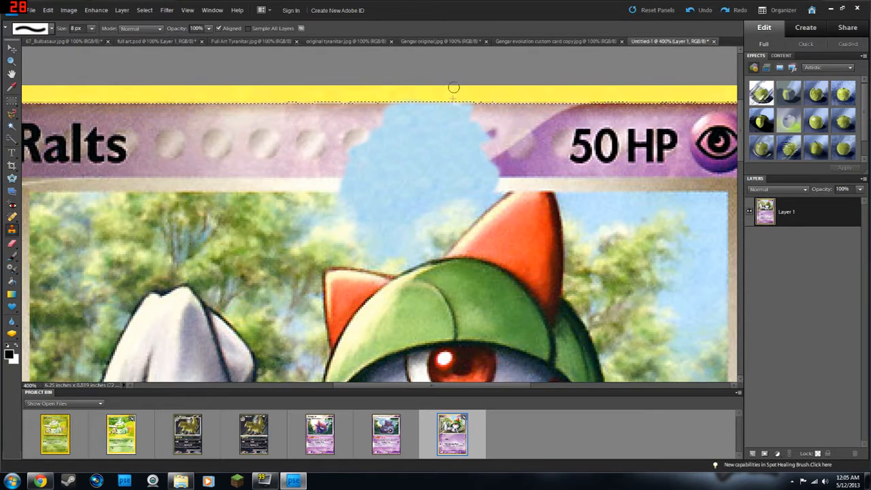
key(ctrl+z)
alt+click(435, 153)
mouse_move(458, 127)
mouse_down()
mouse_move(477, 140)
mouse_move(476, 114)
mouse_move(499, 107)
mouse_move(461, 108)
mouse_move(515, 104)
mouse_move(453, 109)
mouse_move(464, 119)
mouse_move(444, 106)
mouse_move(512, 102)
mouse_up()
key(ctrl+z)
Clone sky across the header towards the "50 HP" text and extend the tip of Ralts's large red horn over the frame
alt+click(460, 127)
mouse_move(472, 131)
mouse_down()
mouse_move(463, 108)
mouse_move(472, 111)
mouse_move(455, 124)
mouse_move(483, 105)
mouse_move(518, 106)
mouse_move(486, 116)
mouse_move(502, 127)
mouse_move(493, 135)
mouse_move(511, 110)
mouse_move(482, 138)
mouse_move(518, 119)
mouse_move(490, 151)
mouse_move(503, 144)
mouse_move(493, 166)
mouse_move(507, 165)
mouse_move(499, 182)
mouse_move(497, 161)
mouse_move(518, 147)
mouse_move(501, 163)
mouse_move(527, 114)
mouse_move(535, 124)
mouse_move(514, 107)
mouse_up()
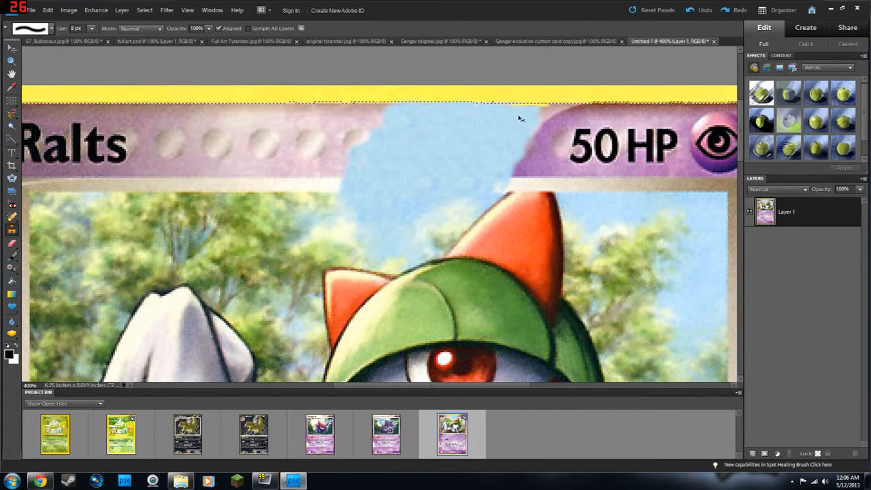
mouse_move(518, 119)
mouse_down()
mouse_move(483, 142)
mouse_move(489, 162)
mouse_move(512, 152)
mouse_move(513, 161)
mouse_move(525, 107)
mouse_move(548, 109)
mouse_move(527, 133)
mouse_move(541, 123)
mouse_move(526, 158)
mouse_move(492, 190)
mouse_move(541, 195)
mouse_up()
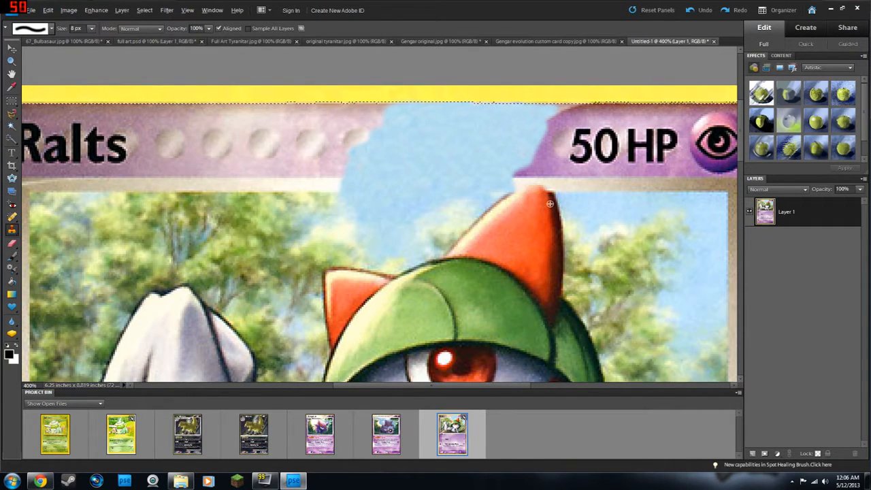
mouse_move(547, 185)
mouse_down()
mouse_move(508, 201)
mouse_move(525, 187)
mouse_up()
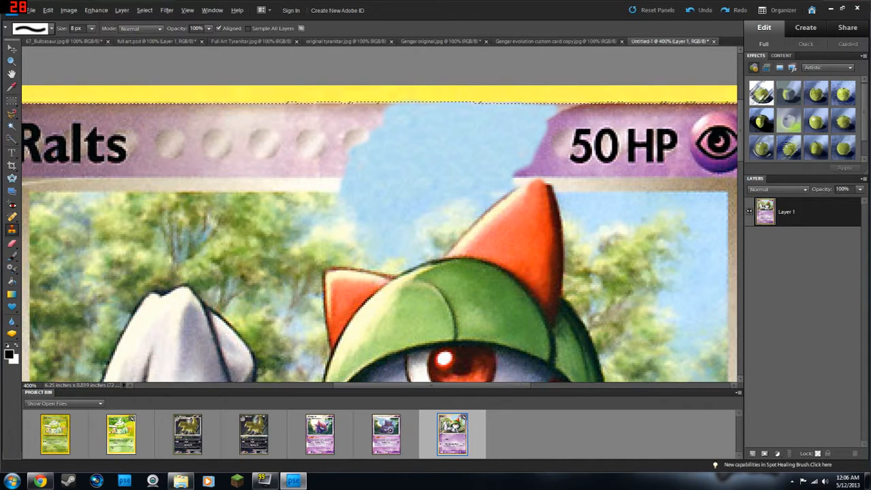
click(522, 186)
click(522, 183)
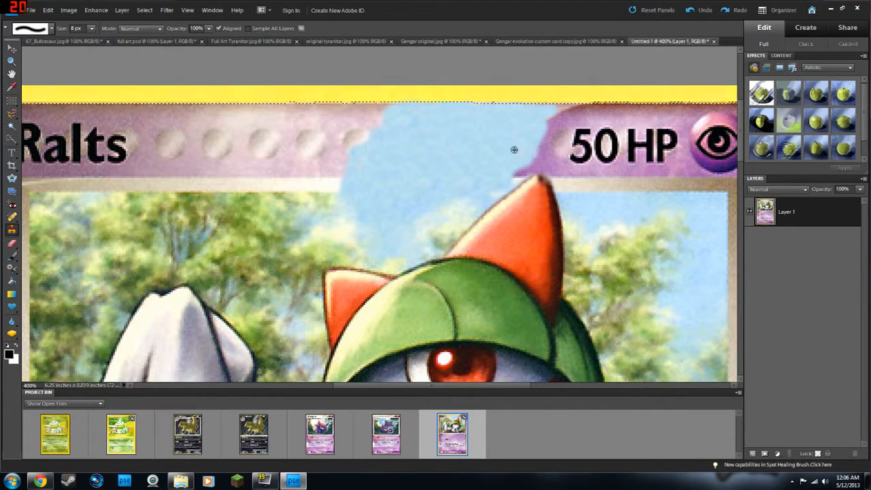
Clone sky over the header and frame beside the horn tip, up to the "5" and along the top edge above the HP text
alt+click(488, 166)
mouse_move(518, 174)
mouse_down()
mouse_move(550, 138)
mouse_move(557, 153)
mouse_up()
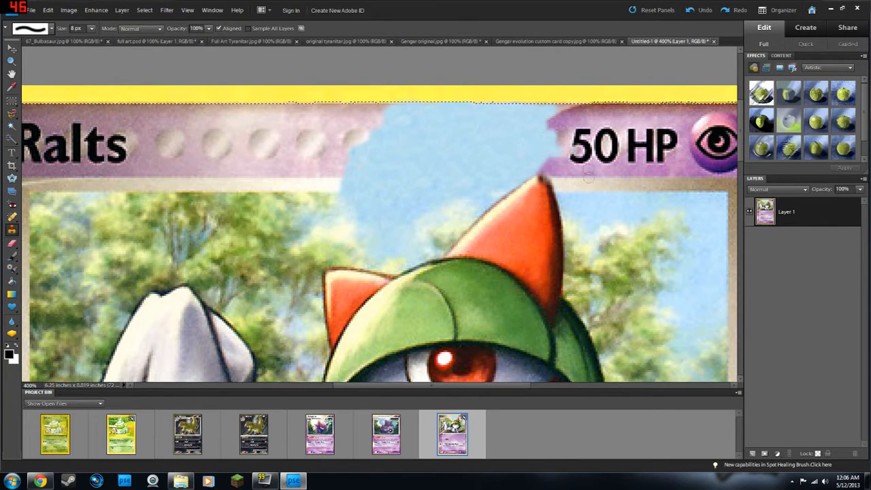
alt+click(584, 205)
mouse_move(560, 189)
mouse_down()
mouse_move(541, 170)
mouse_move(548, 166)
mouse_move(509, 161)
mouse_move(565, 170)
mouse_move(560, 151)
mouse_move(573, 167)
mouse_up()
alt+click(530, 156)
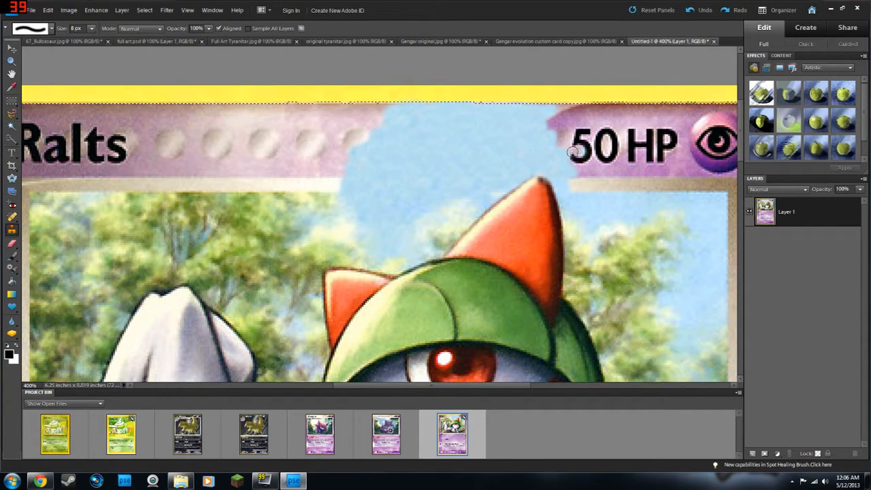
mouse_move(579, 150)
mouse_down()
mouse_move(550, 149)
mouse_move(554, 137)
mouse_move(563, 141)
mouse_move(543, 121)
mouse_move(566, 108)
mouse_move(513, 116)
mouse_move(554, 106)
mouse_move(563, 112)
mouse_move(555, 127)
mouse_move(574, 113)
mouse_move(565, 137)
mouse_move(576, 120)
mouse_move(605, 114)
mouse_move(584, 113)
mouse_move(610, 107)
mouse_move(575, 110)
mouse_move(661, 104)
mouse_move(639, 109)
mouse_up()
alt+click(521, 113)
alt+click(529, 127)
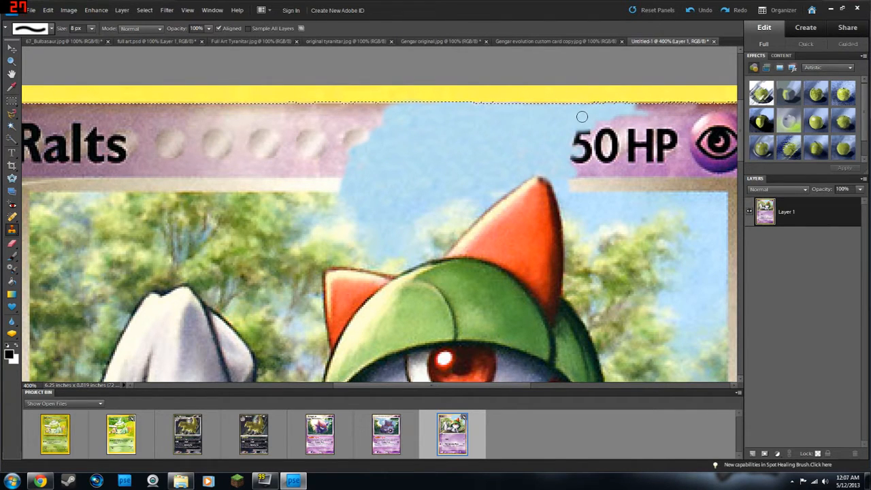
Clone sky over the purple header and silver frame directly below the "50 HP" text
scroll(577, 112, down, 1)
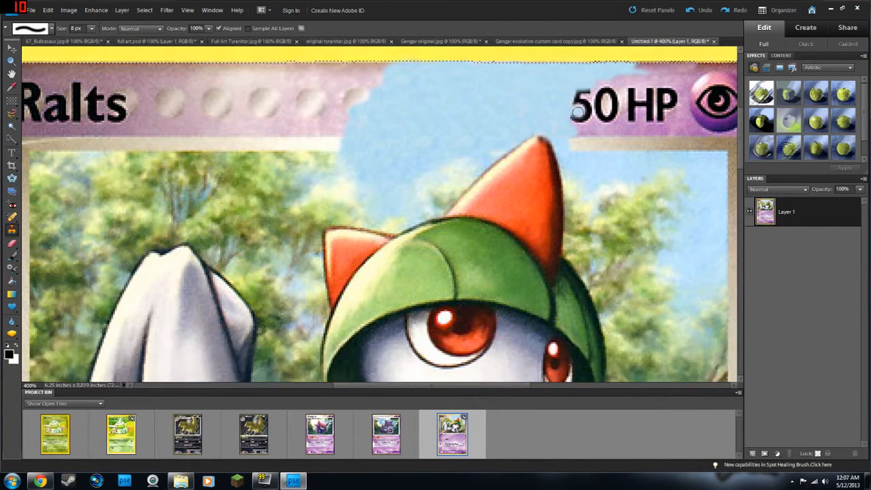
scroll(575, 115, right, 3)
scroll(575, 115, right, 1)
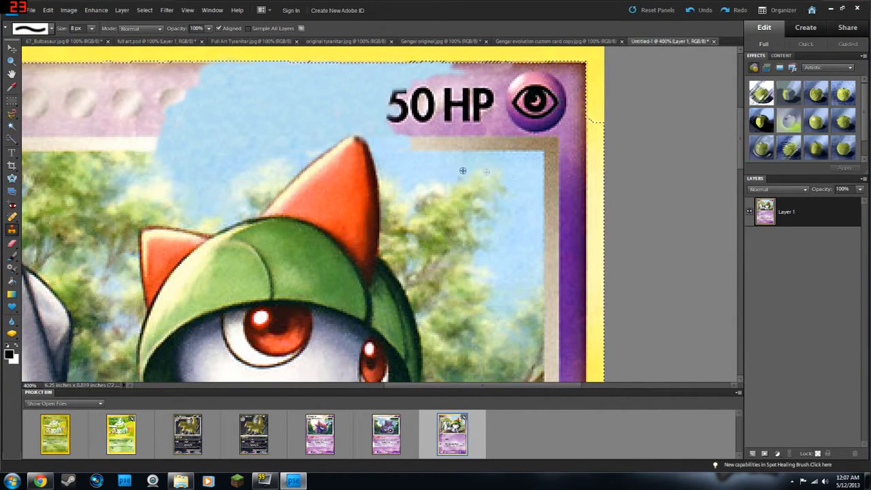
mouse_move(396, 129)
mouse_down()
mouse_move(424, 157)
mouse_move(399, 143)
mouse_move(419, 149)
mouse_move(408, 144)
mouse_move(425, 139)
mouse_move(405, 133)
mouse_move(442, 142)
mouse_move(411, 144)
mouse_move(473, 143)
mouse_move(451, 146)
mouse_move(476, 151)
mouse_move(484, 141)
mouse_move(485, 153)
mouse_move(456, 132)
mouse_move(400, 129)
mouse_up()
alt+click(379, 121)
alt+click(277, 98)
alt+click(314, 125)
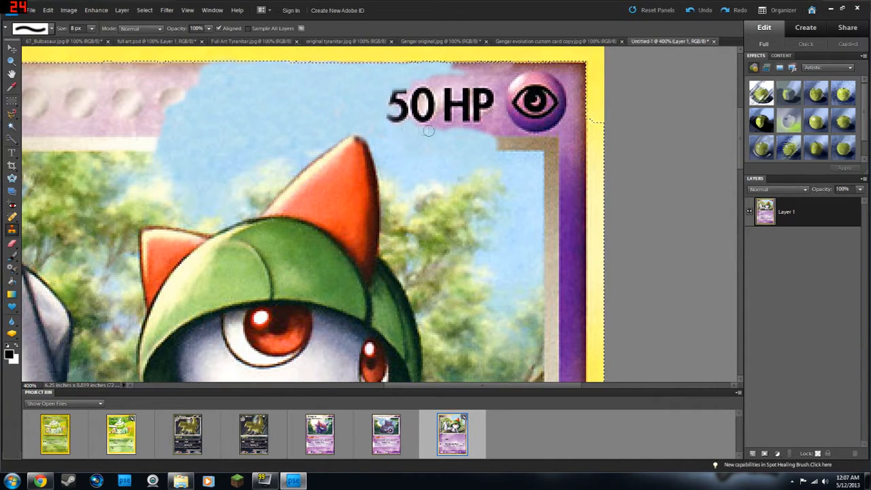
Clone sky closely around and between the strokes of the "5", reducing the brush to 4 px
mouse_move(413, 82)
mouse_down()
mouse_move(432, 77)
mouse_move(442, 88)
mouse_move(424, 81)
mouse_up()
key(bracketleft)
key(bracketleft)
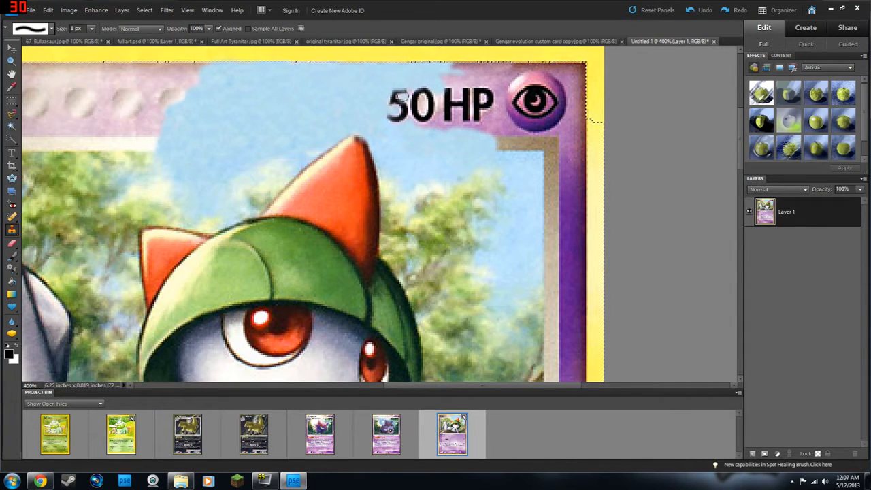
key(bracketleft)
key(bracketleft)
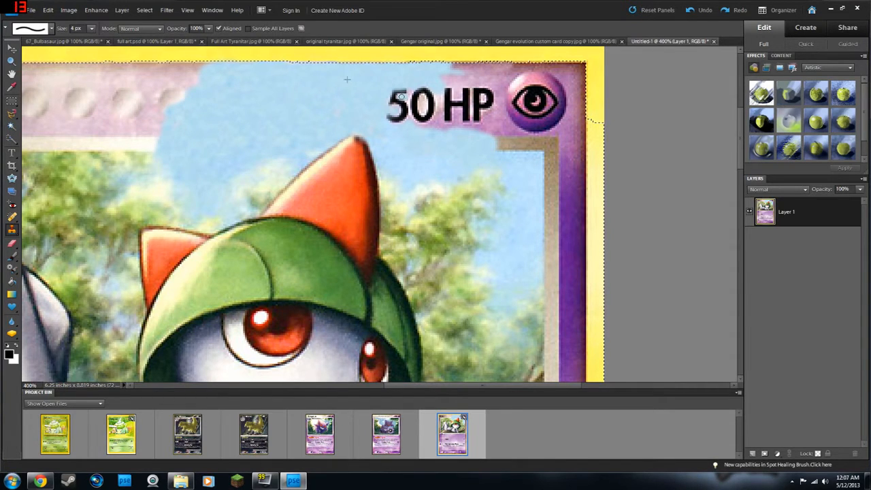
drag(409, 93, 407, 111)
alt+click(406, 139)
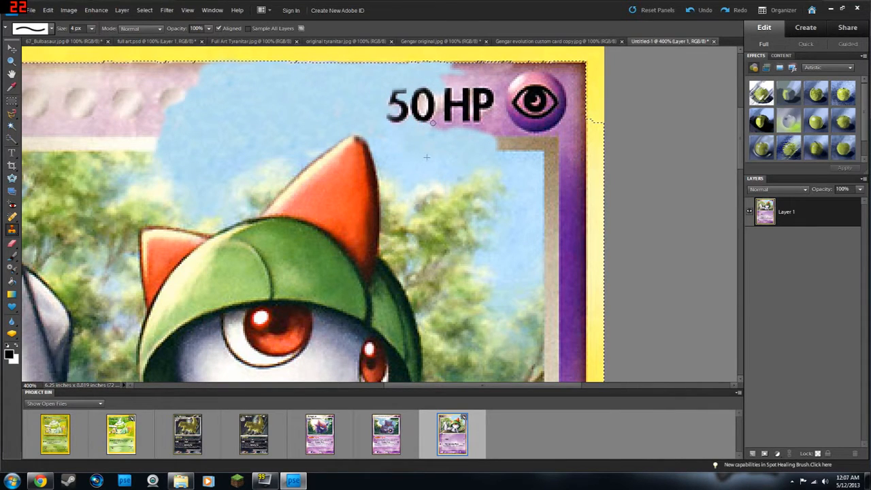
drag(408, 126, 399, 128)
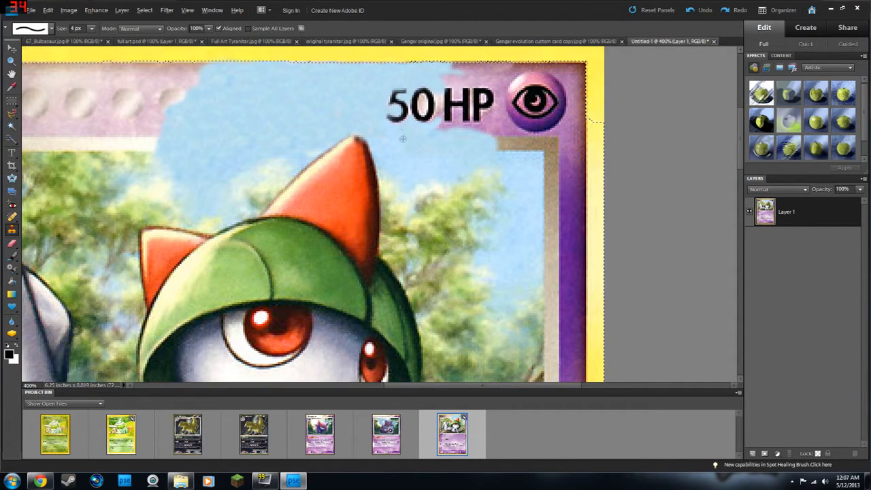
drag(405, 124, 407, 123)
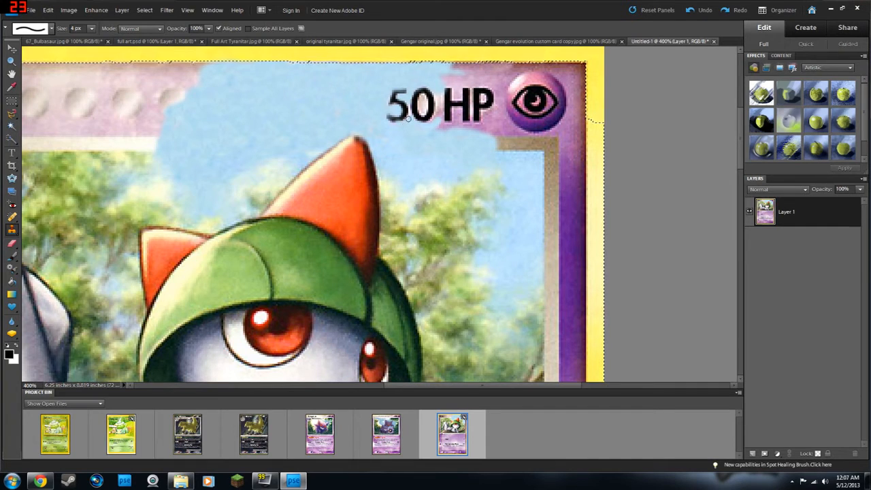
drag(410, 114, 412, 123)
Clone sky inside the "0" and into the gap between it and the "H", adjusting the brush size to fit
key(bracketright)
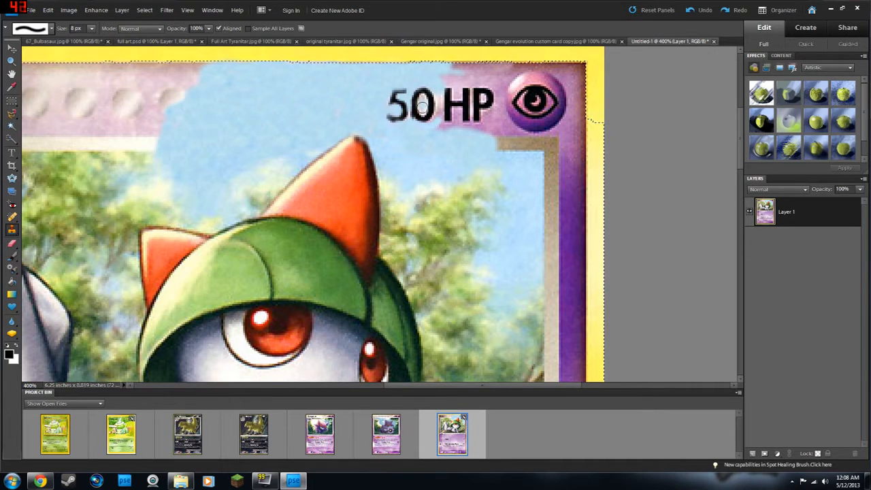
drag(422, 107, 421, 105)
drag(422, 100, 421, 99)
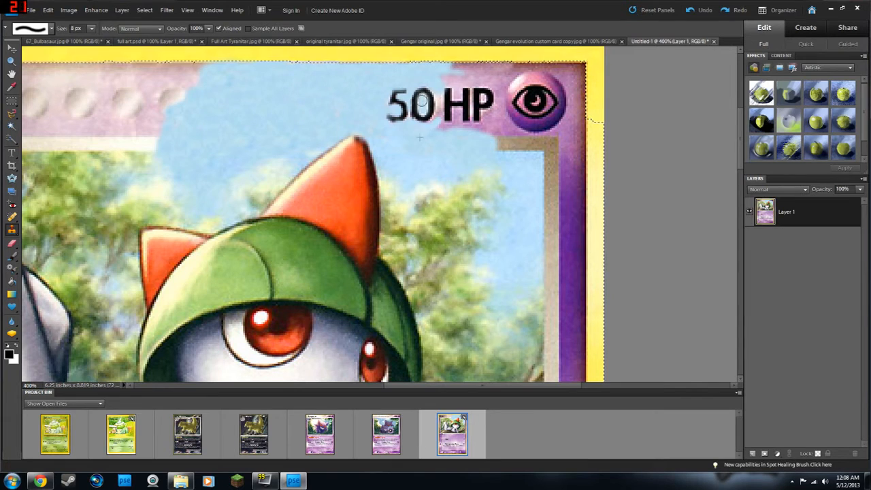
alt+click(440, 146)
click(426, 116)
drag(402, 87, 437, 96)
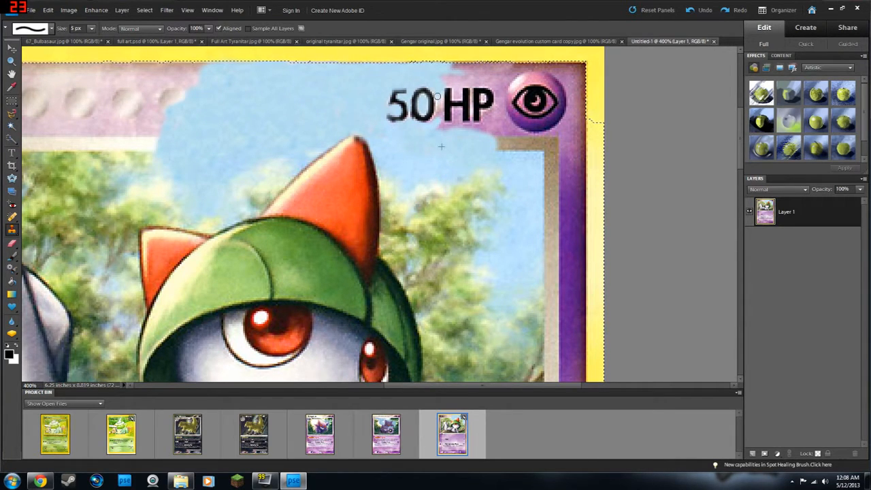
drag(457, 102, 436, 99)
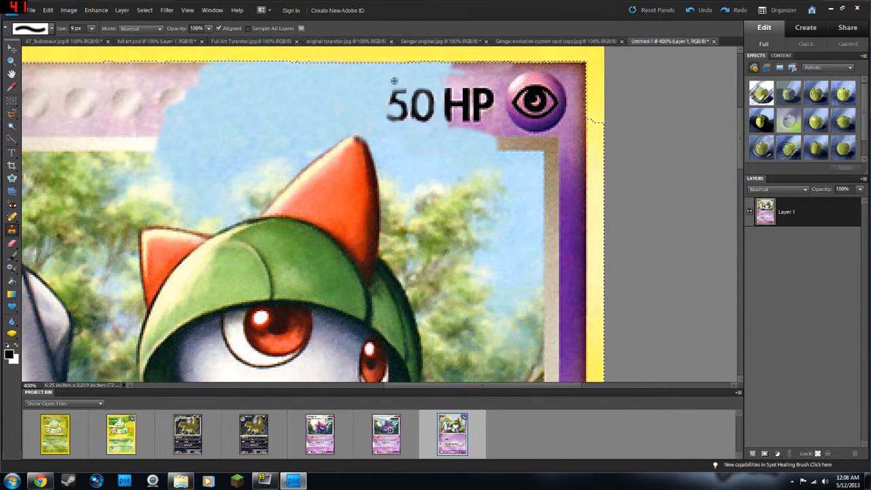
Clone sky over the purple header above "HP" with a 9 px brush, undoing unsuitable strokes
drag(454, 69, 485, 62)
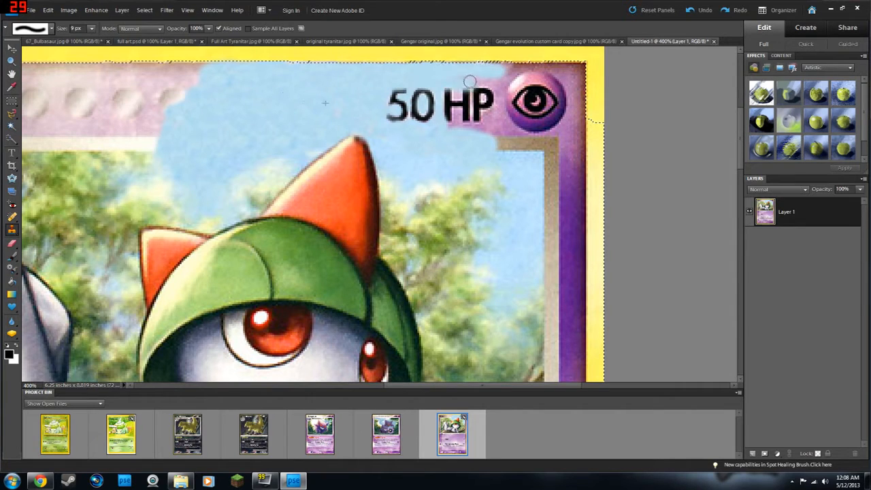
key(ctrl+z)
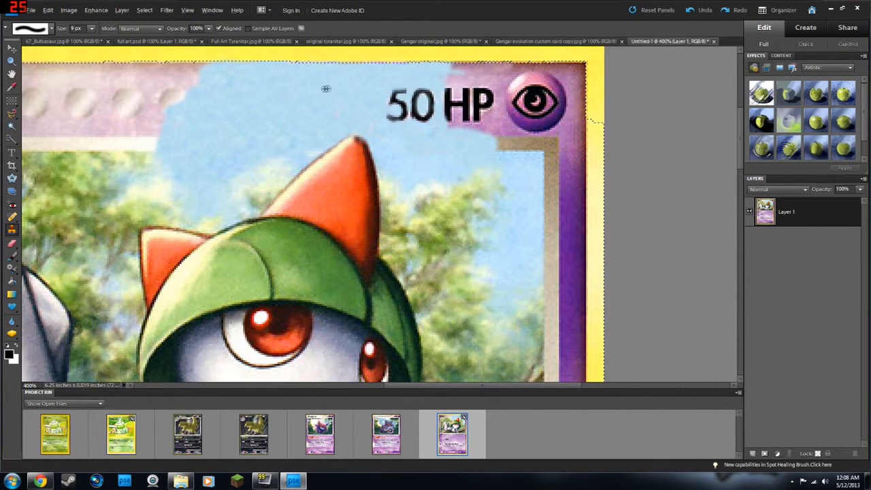
mouse_move(459, 74)
mouse_down()
mouse_move(437, 72)
mouse_move(482, 66)
mouse_move(455, 73)
mouse_move(504, 71)
mouse_move(444, 80)
mouse_move(498, 80)
mouse_move(474, 79)
mouse_move(498, 62)
mouse_move(522, 60)
mouse_move(505, 73)
mouse_move(544, 64)
mouse_up()
key(ctrl+z)
key(ctrl+z)
Clone sky above and beside the eye symbol, filling the header's outer corner up to the yellow border
alt+click(309, 94)
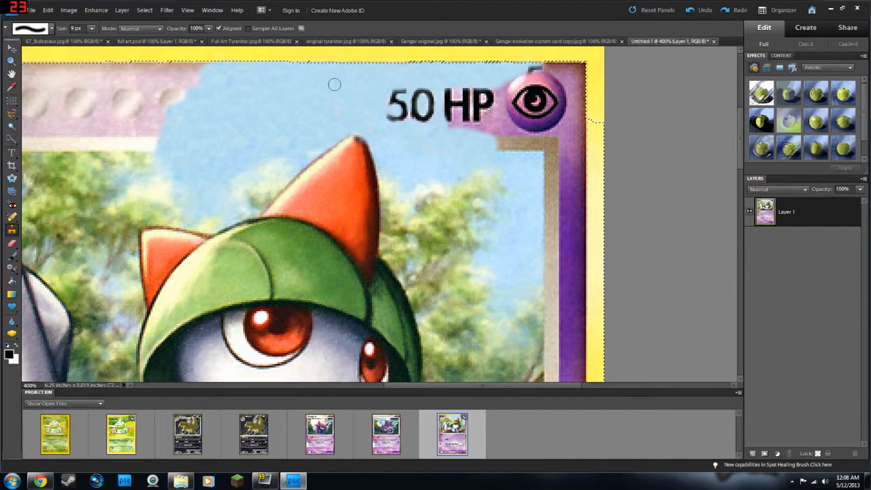
mouse_move(534, 67)
mouse_down()
mouse_move(525, 61)
mouse_move(568, 70)
mouse_up()
alt+click(250, 94)
mouse_move(583, 78)
mouse_down()
mouse_move(579, 84)
mouse_move(559, 70)
mouse_move(578, 91)
mouse_move(577, 103)
mouse_move(573, 88)
mouse_up()
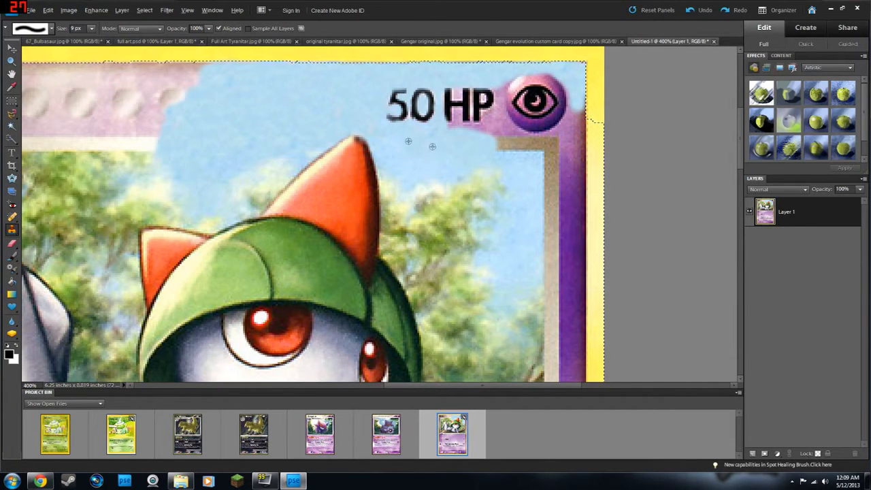
Clone sky over the header and frame below "HP" and the eye symbol, and inside the "H" with a 6 px brush
mouse_move(491, 145)
mouse_down()
mouse_move(452, 129)
mouse_move(521, 145)
mouse_move(523, 153)
mouse_move(494, 126)
mouse_move(526, 140)
mouse_move(487, 115)
mouse_up()
key(bracketleft)
key(bracketleft)
key(bracketleft)
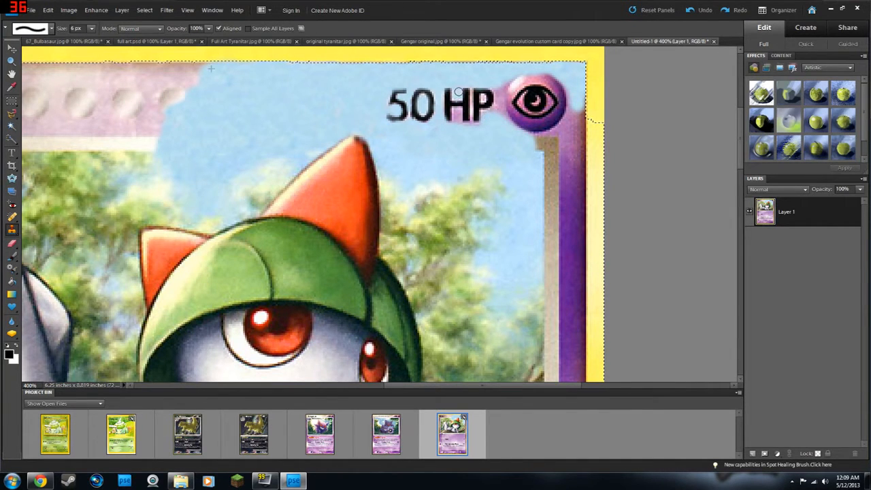
drag(455, 94, 454, 99)
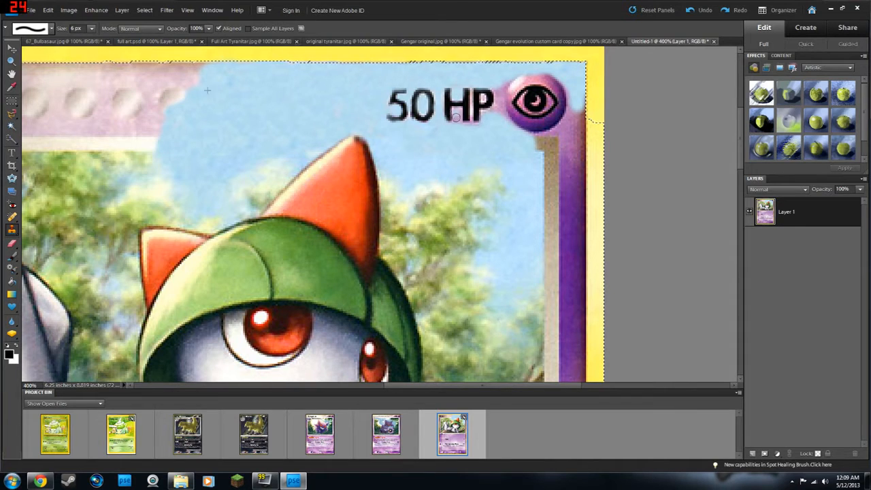
drag(460, 116, 458, 116)
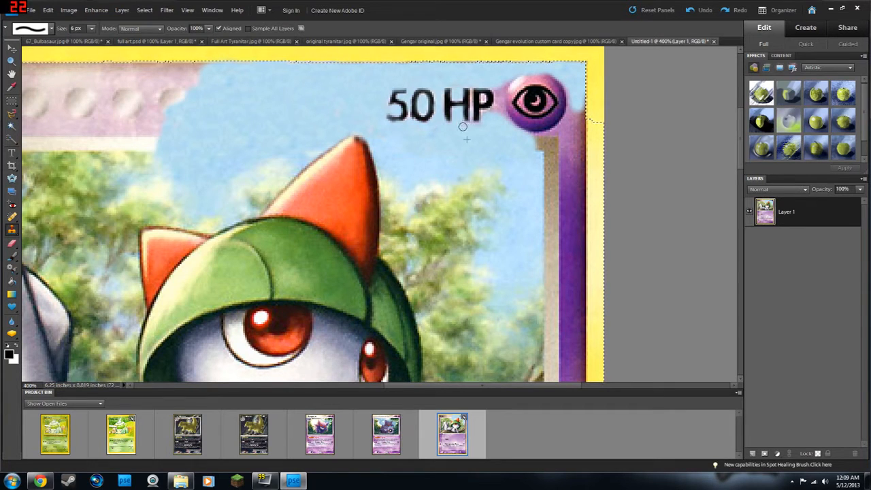
Clone sky inside and beside the "P" of "HP", undoing an unsuitable stroke
mouse_move(497, 108)
mouse_down()
mouse_move(491, 86)
mouse_move(482, 114)
mouse_up()
key(ctrl+z)
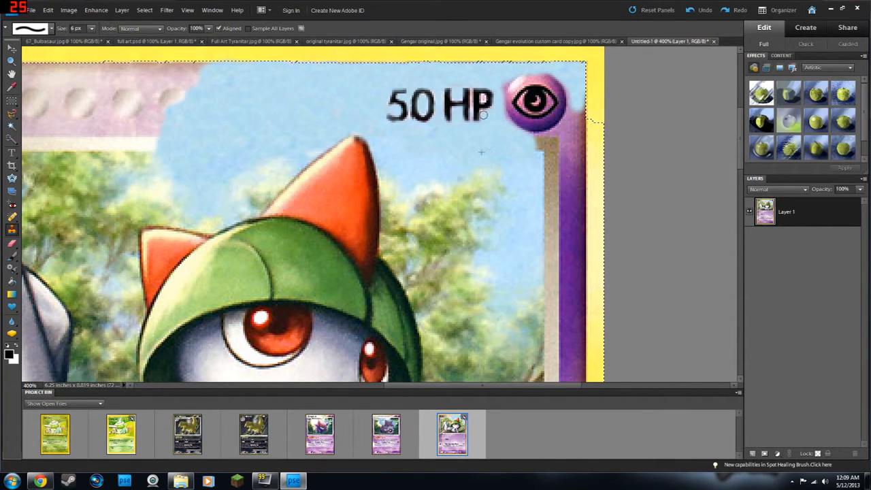
click(484, 99)
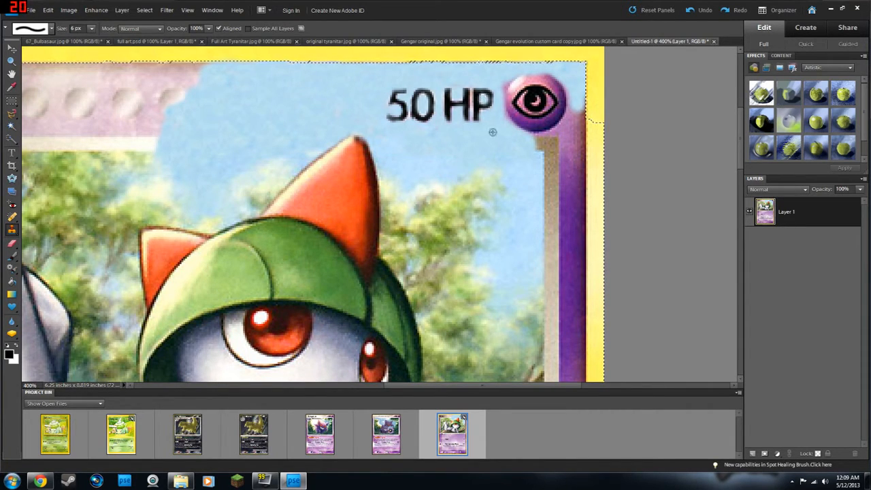
key(ctrl+BackSpace)
key(ctrl+equal)
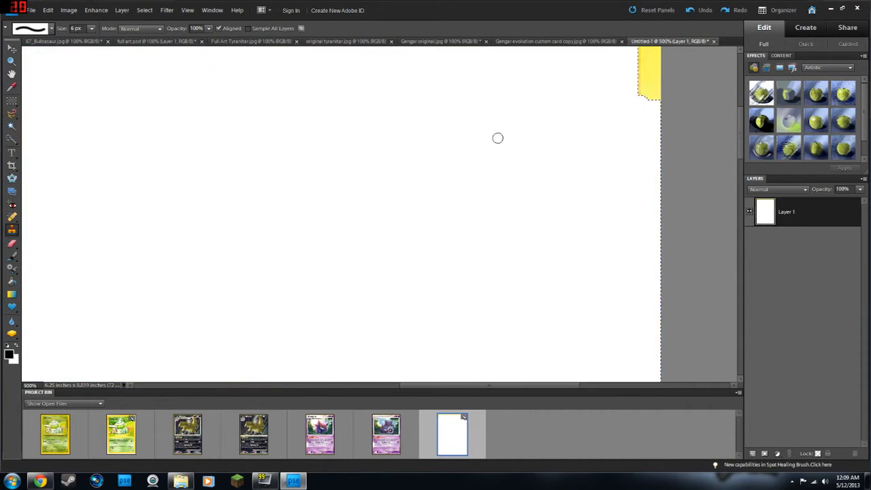
key(ctrl+z)
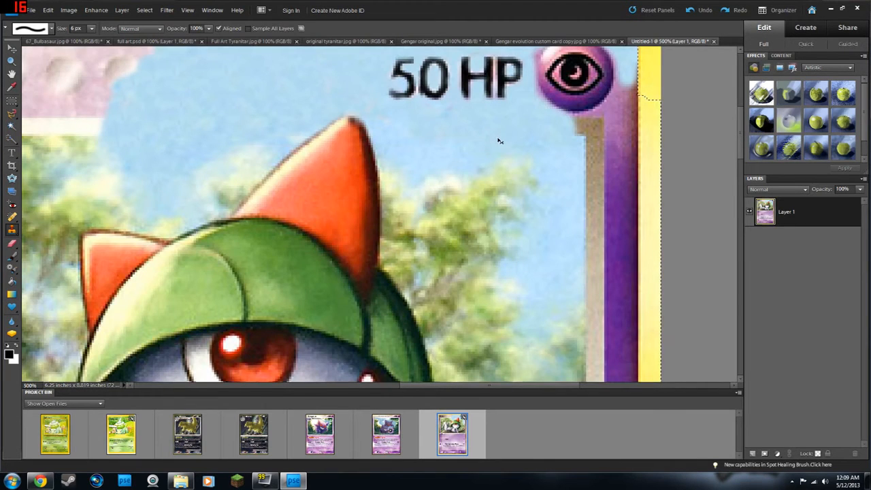
Clone sky into the narrow gap between the "H" and the "P" with a 1 px brush
key(ctrl+equal)
key(ctrl+equal)
scroll(513, 123, up, 5)
scroll(513, 122, right, 3)
key(ctrl+equal)
key(ctrl+equal)
key(ctrl+equal)
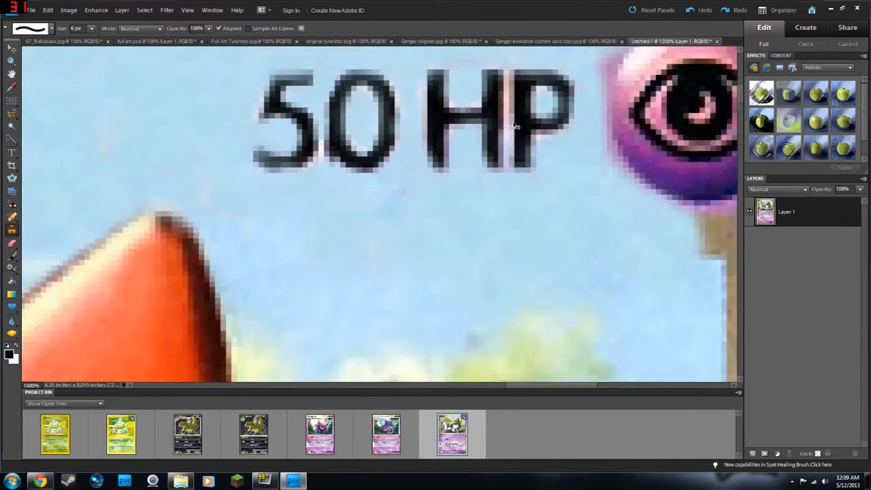
scroll(531, 136, up, 3)
key(bracketleft)
key(bracketleft)
key(bracketleft)
key(bracketleft)
key(bracketleft)
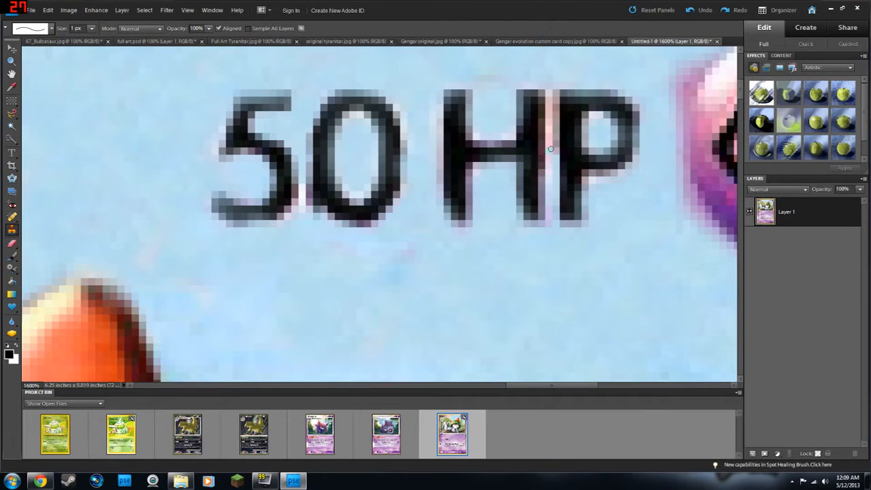
drag(550, 137, 553, 92)
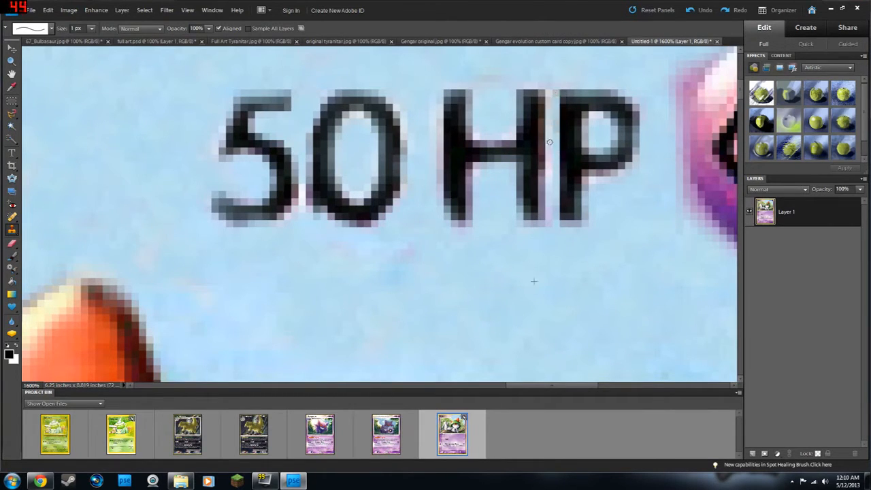
Examine the whole card at actual size, and the retouched sky around "50 HP" and the eye symbol up close
key(ctrl+alt+0)
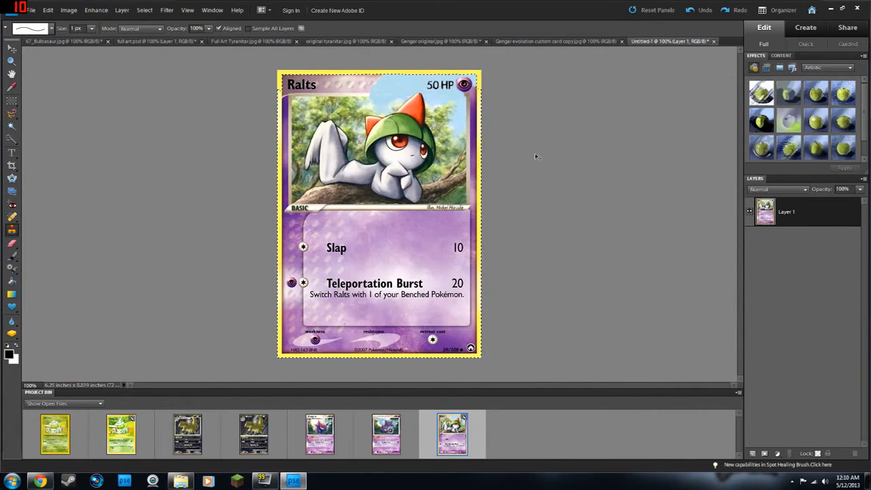
key(ctrl+equal)
key(ctrl+equal)
key(ctrl+equal)
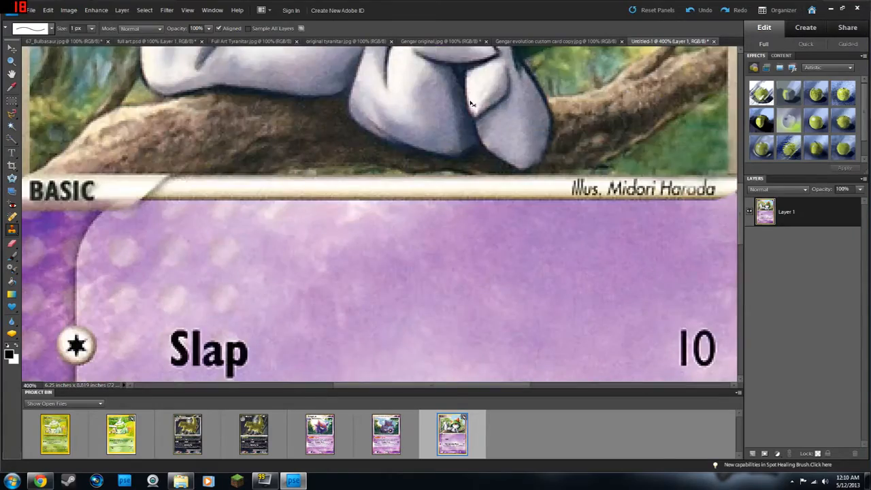
scroll(479, 91, up, 2)
scroll(479, 91, up, 6)
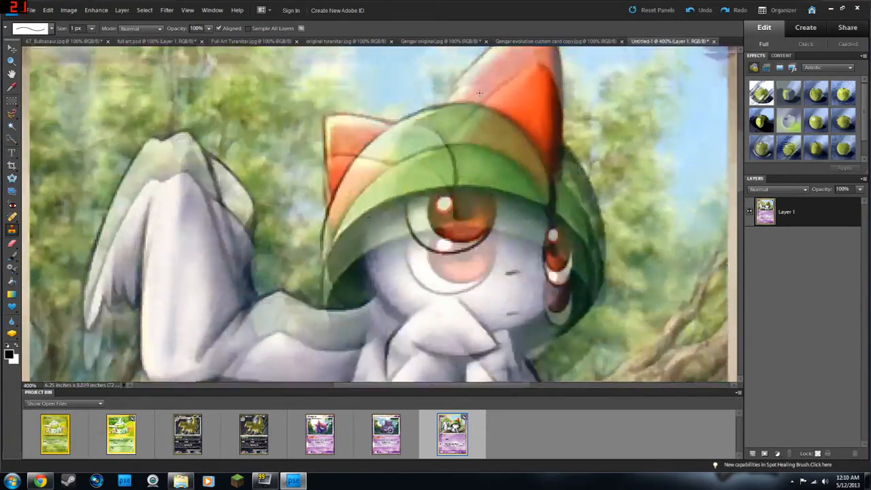
scroll(476, 93, right, 4)
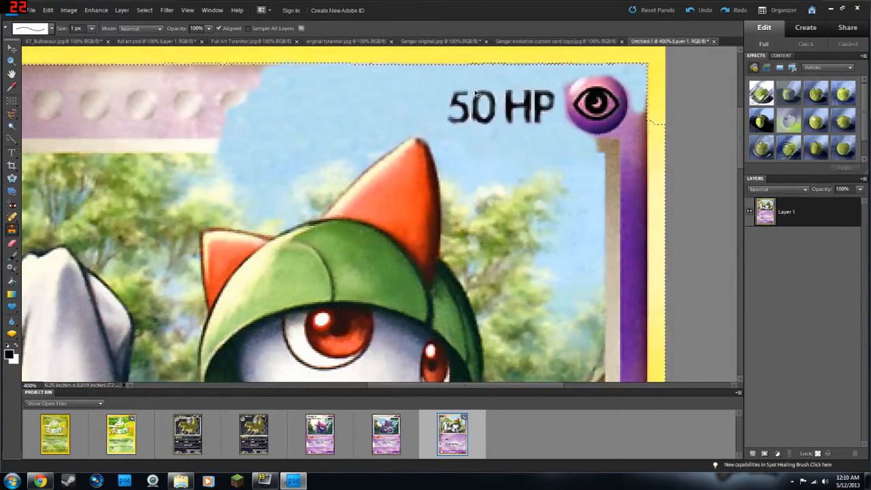
key(ctrl+equal)
key(ctrl+equal)
key(ctrl+equal)
scroll(484, 70, up, 3)
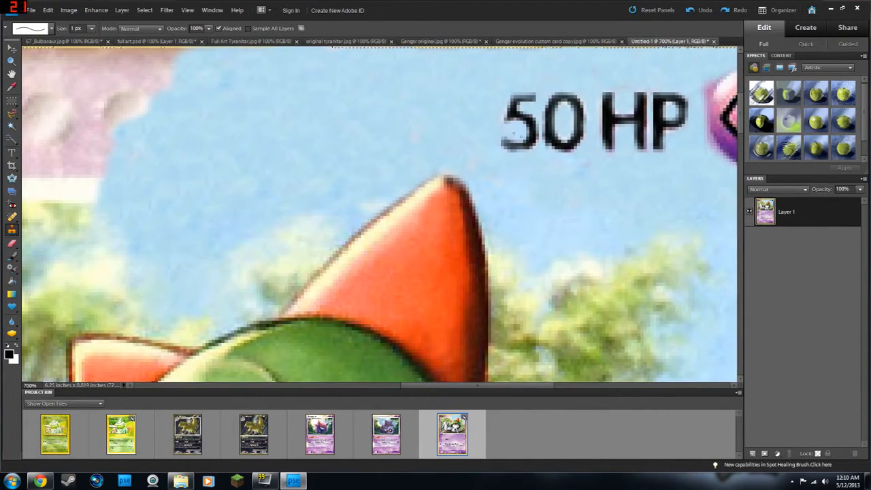
scroll(550, 132, right, 5)
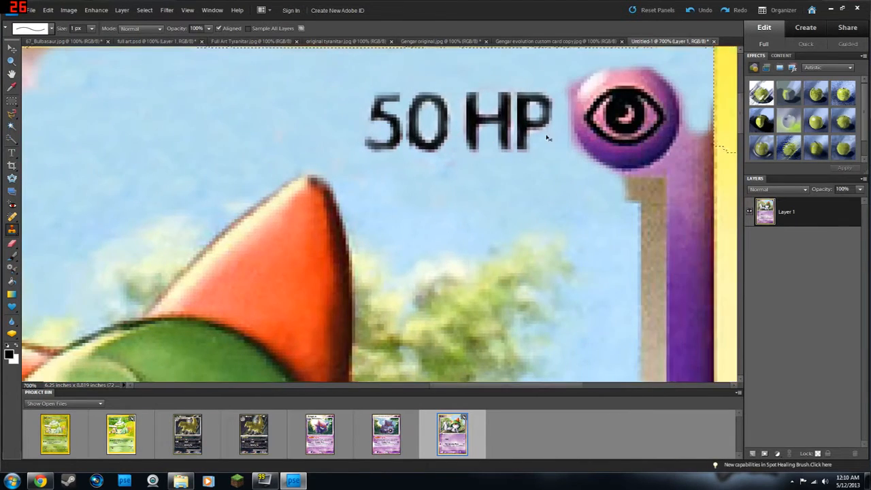
key(ctrl+minus)
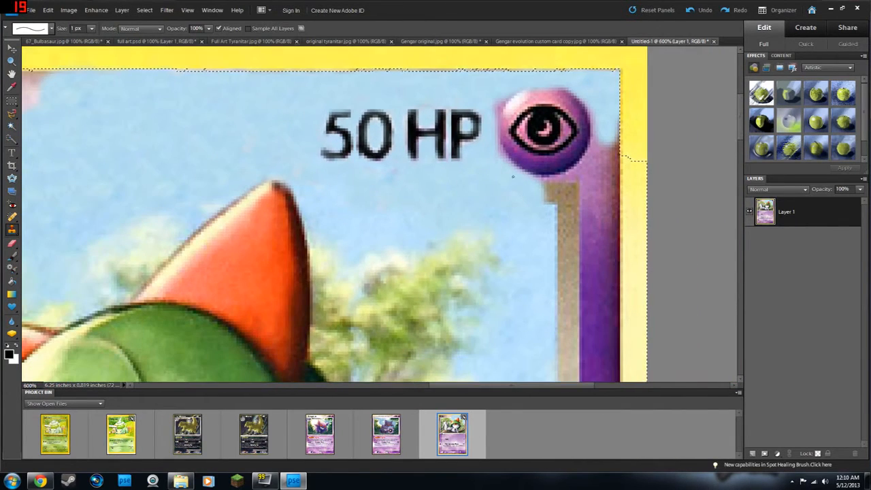
Clone sky along the edge of the eye symbol facing "HP" and its underside with a 5 px brush
key(bracketright)
key(bracketright)
key(bracketright)
key(bracketright)
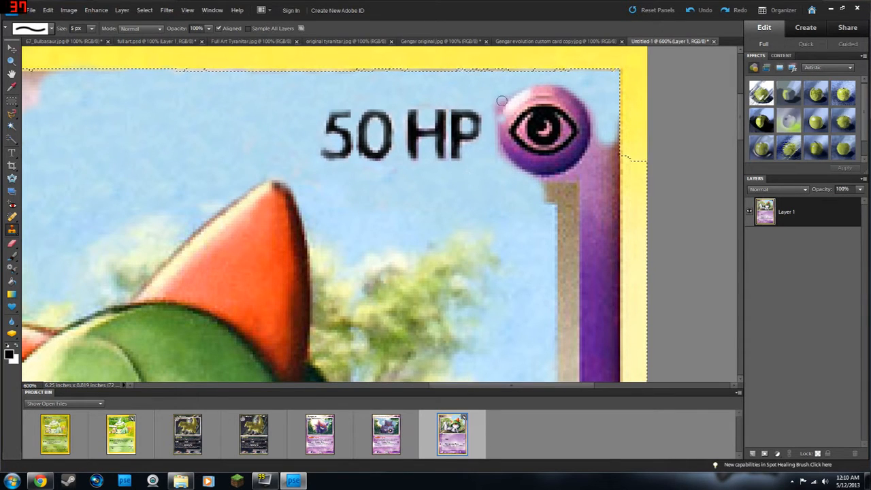
drag(496, 113, 492, 164)
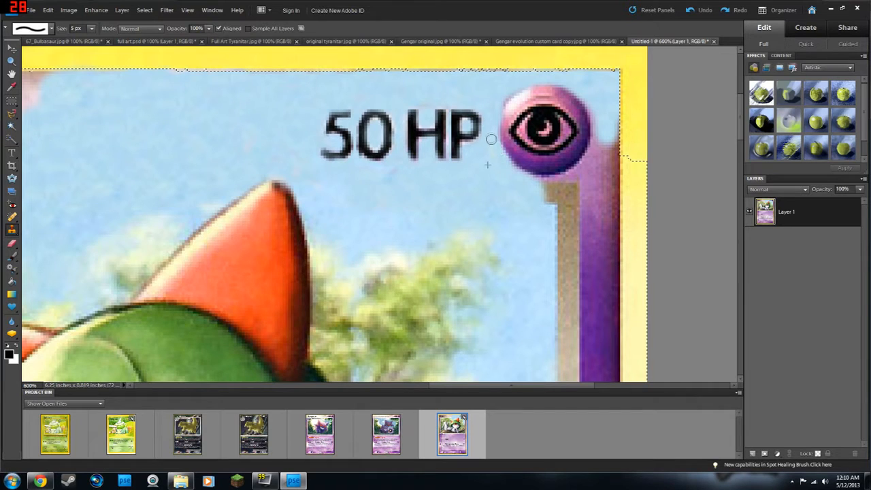
drag(510, 169, 520, 178)
Clone sky over the grey frame corner and the purple strip directly below and beside the eye symbol
click(546, 197)
click(558, 204)
alt+click(182, 173)
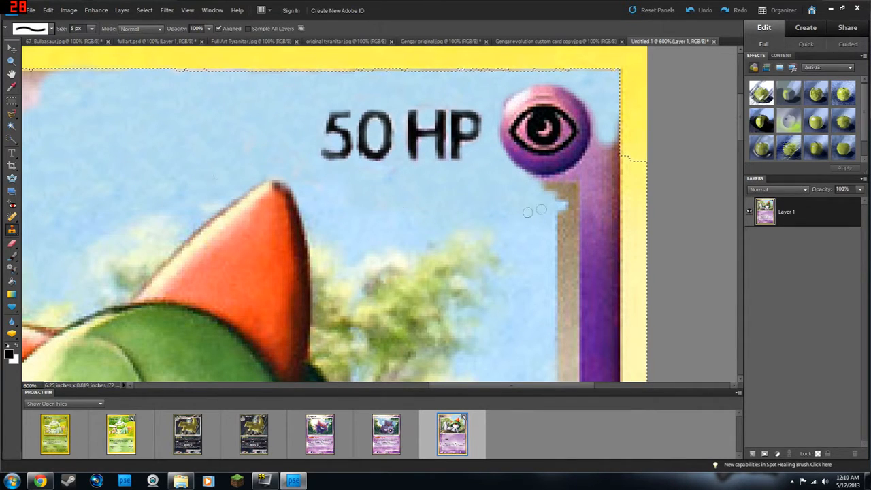
mouse_move(544, 185)
mouse_down()
mouse_move(567, 185)
mouse_move(549, 182)
mouse_move(598, 139)
mouse_up()
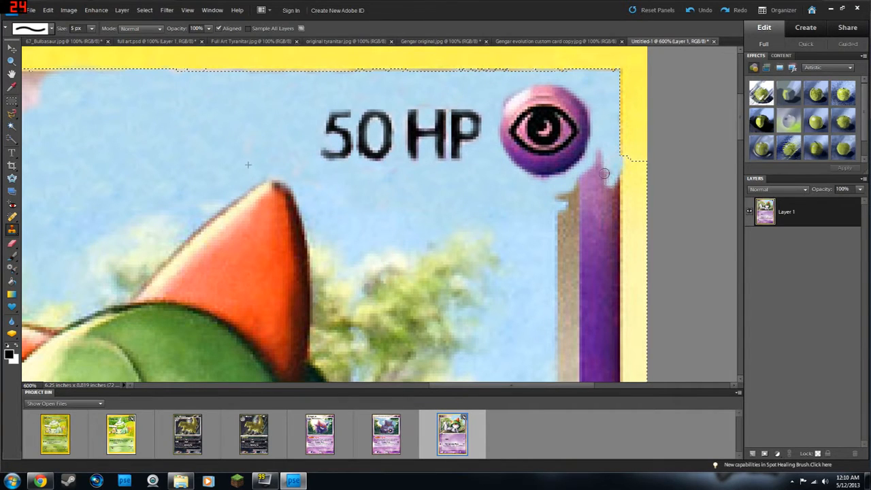
click(598, 165)
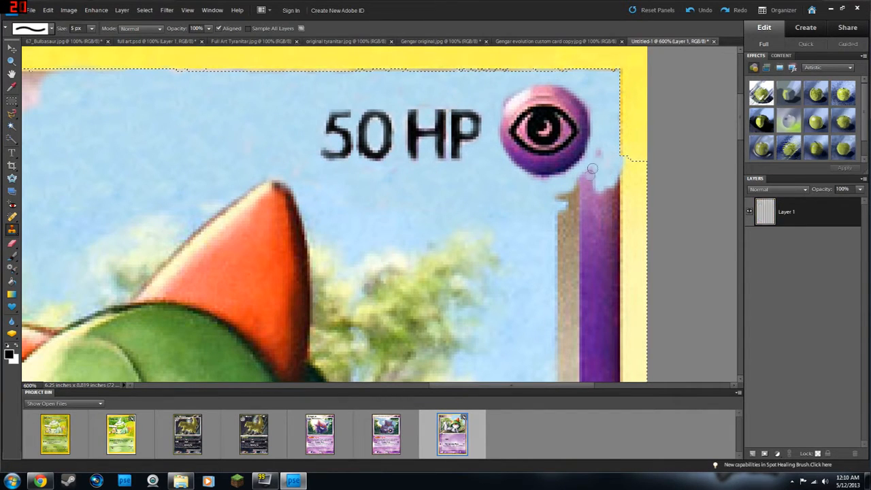
Try to select the yellow border beside the purple strip with the Magic Wand at tolerance 50, replacing the existing selection
click(12, 125)
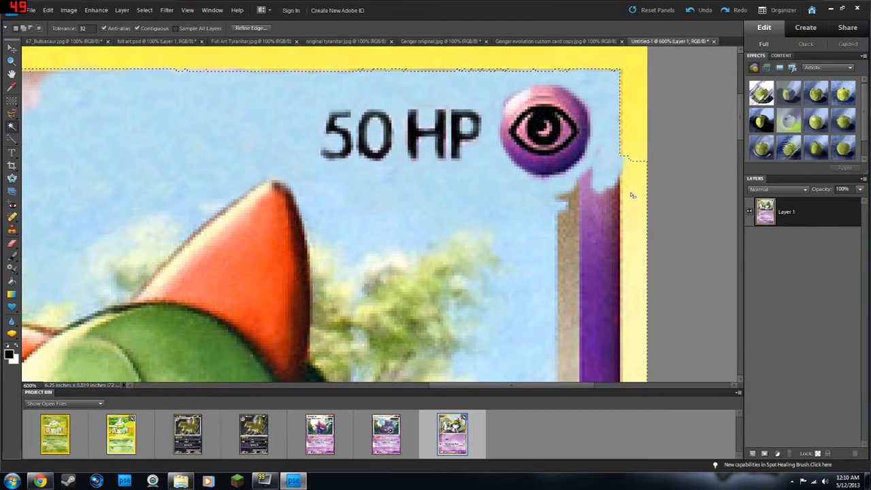
key(ctrl+d)
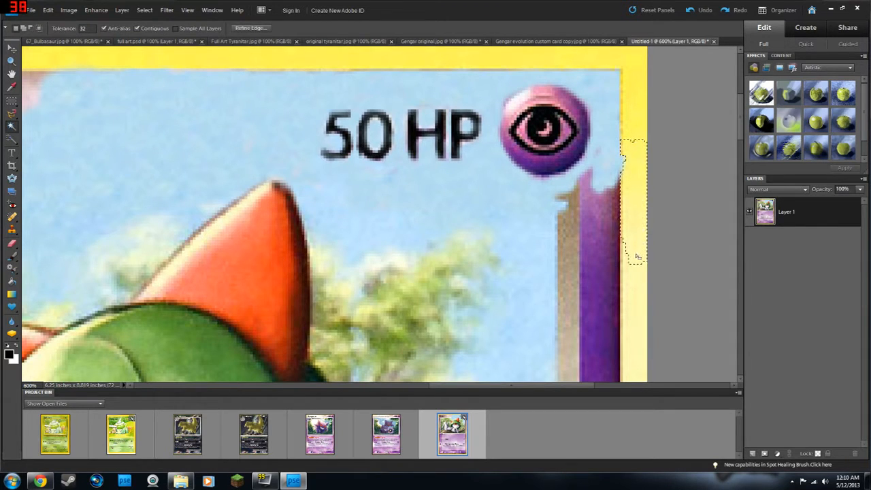
text(50)
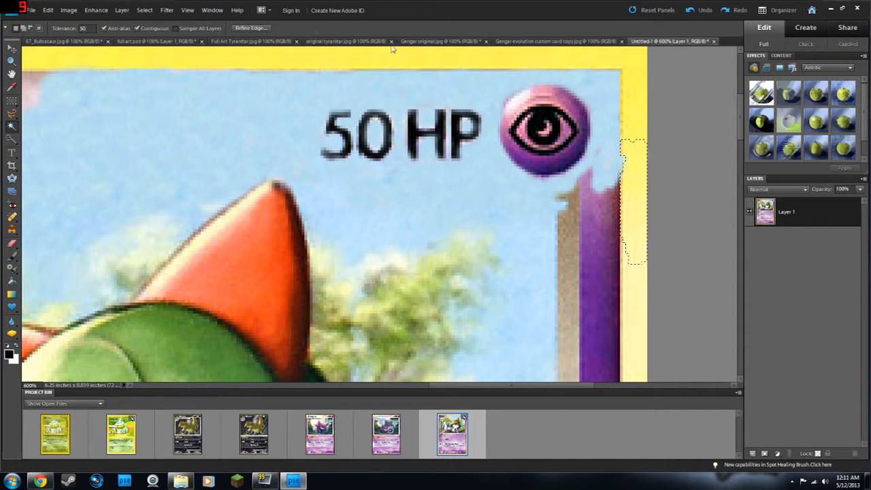
click(632, 281)
key(ctrl+d)
click(644, 267)
scroll(643, 259, down, 5)
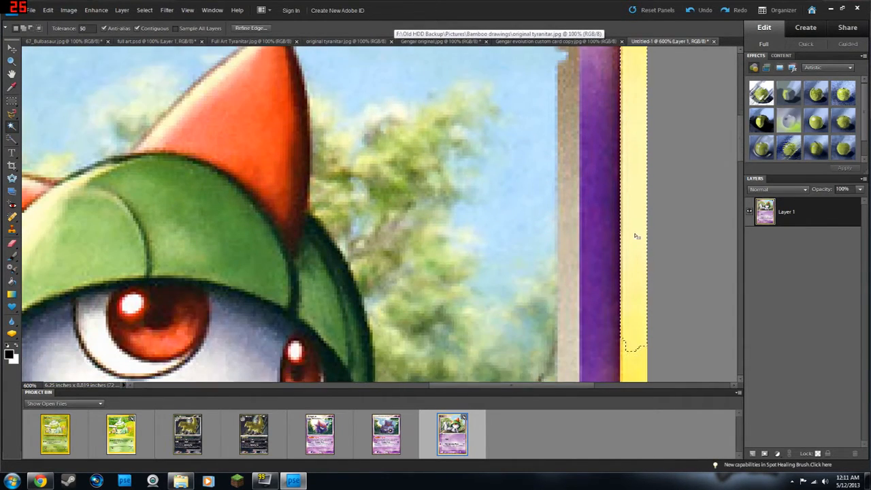
scroll(637, 237, up, 4)
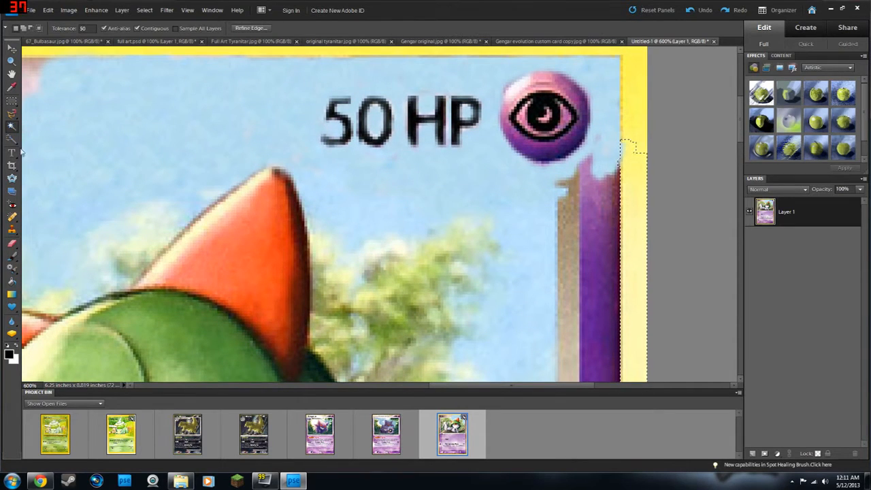
Clone sky with the Clone Stamp over the upper part of the grey and purple frame strips below the eye symbol
click(12, 230)
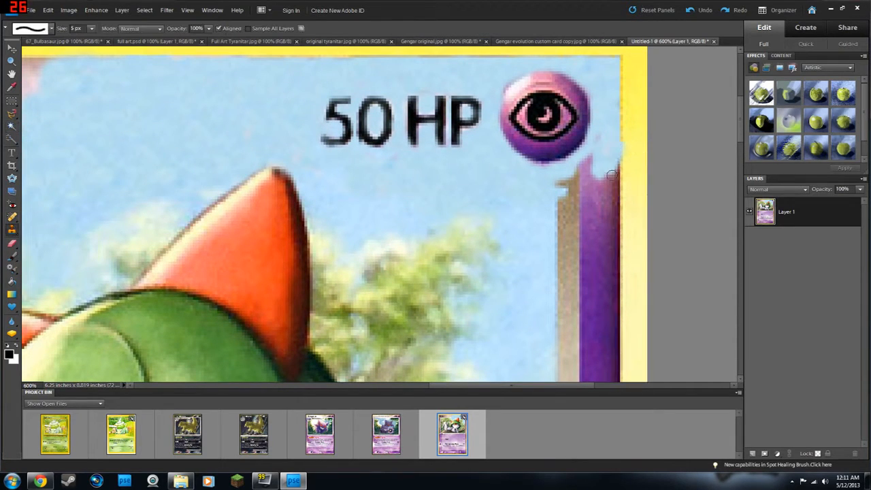
alt+click(490, 192)
mouse_move(587, 174)
mouse_down()
mouse_move(597, 158)
mouse_move(587, 164)
mouse_move(587, 154)
mouse_move(563, 180)
mouse_move(585, 179)
mouse_move(583, 201)
mouse_move(612, 187)
mouse_move(614, 165)
mouse_move(614, 189)
mouse_move(588, 182)
mouse_up()
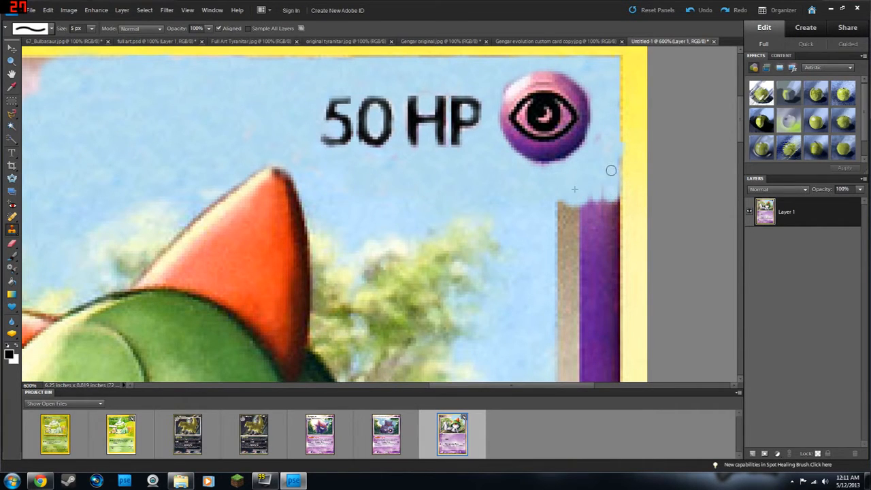
scroll(560, 193, down, 1)
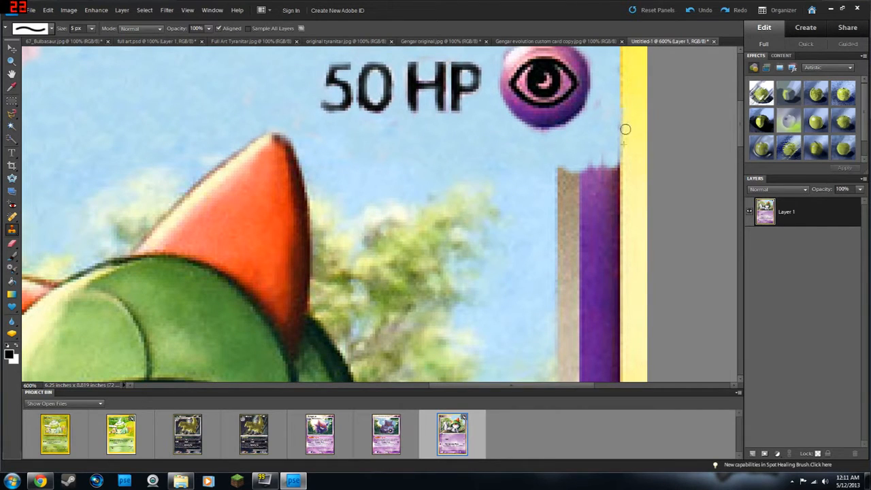
alt+click(533, 230)
mouse_move(564, 173)
mouse_down()
mouse_move(558, 195)
mouse_move(558, 179)
mouse_move(563, 188)
mouse_move(533, 189)
mouse_move(531, 179)
mouse_move(564, 187)
mouse_move(571, 170)
mouse_move(563, 202)
mouse_move(563, 172)
mouse_move(579, 186)
mouse_move(597, 176)
mouse_move(574, 182)
mouse_move(594, 185)
mouse_move(594, 167)
mouse_move(599, 173)
mouse_move(604, 162)
mouse_move(599, 175)
mouse_move(610, 177)
mouse_move(613, 167)
mouse_move(602, 202)
mouse_move(601, 196)
mouse_move(613, 184)
mouse_move(611, 227)
mouse_move(612, 180)
mouse_move(558, 205)
mouse_move(612, 221)
mouse_up()
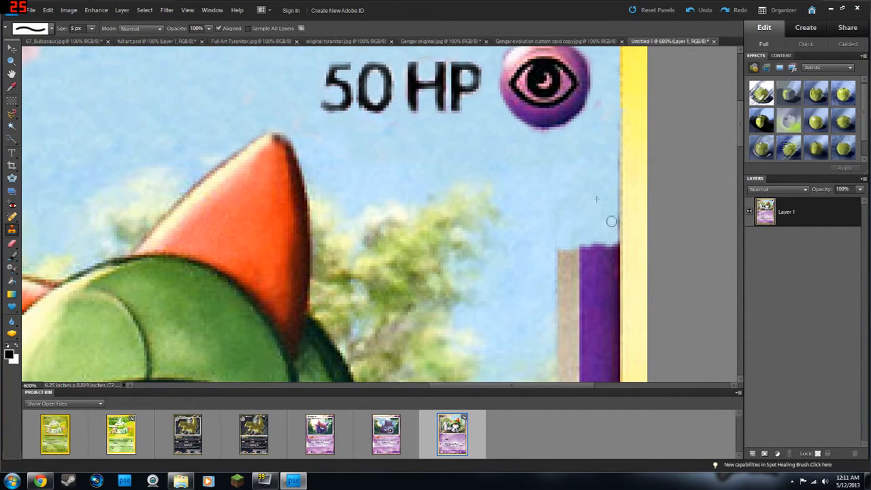
Extend the cloned sky further down the grey and purple strips, filling the sliver beside the yellow border
mouse_move(560, 252)
mouse_down()
mouse_move(581, 244)
mouse_move(591, 261)
mouse_move(585, 240)
mouse_move(606, 241)
mouse_move(601, 259)
mouse_move(597, 244)
mouse_move(610, 254)
mouse_move(612, 241)
mouse_move(593, 263)
mouse_up()
scroll(594, 264, down, 5)
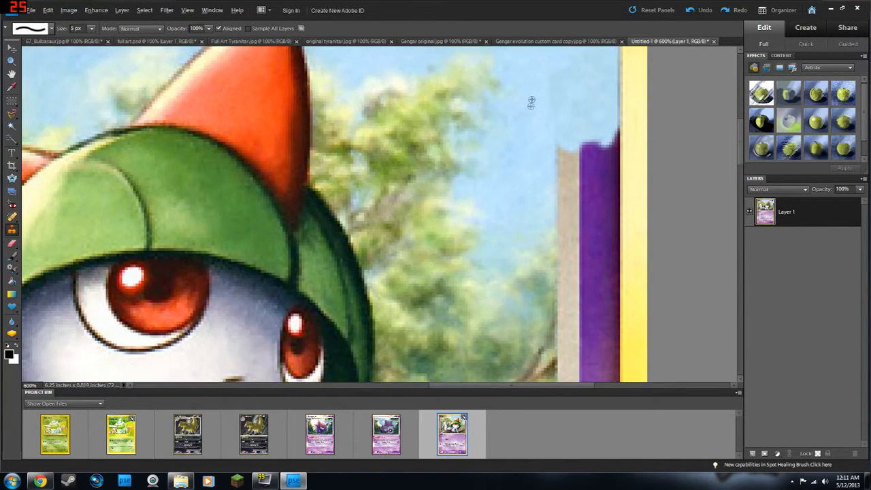
mouse_move(561, 158)
mouse_down()
mouse_move(563, 136)
mouse_move(578, 162)
mouse_move(584, 135)
mouse_move(600, 168)
mouse_up()
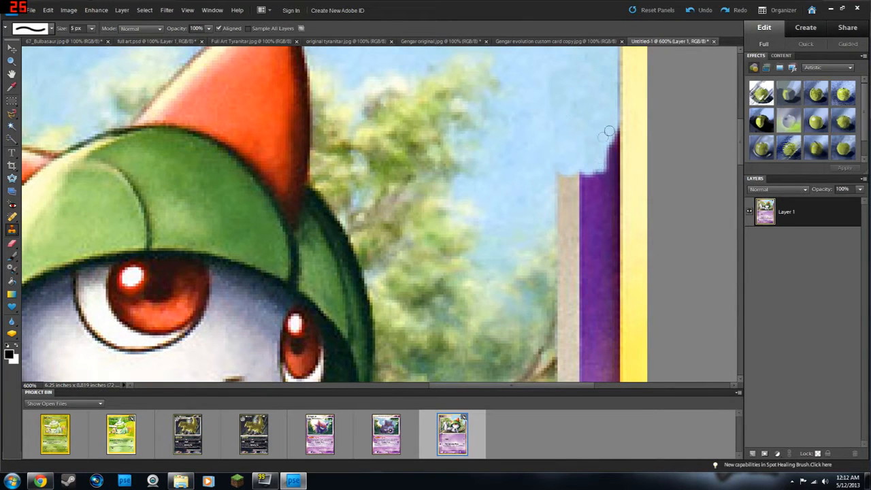
mouse_move(611, 130)
mouse_down()
mouse_move(615, 170)
mouse_move(562, 188)
mouse_move(568, 184)
mouse_up()
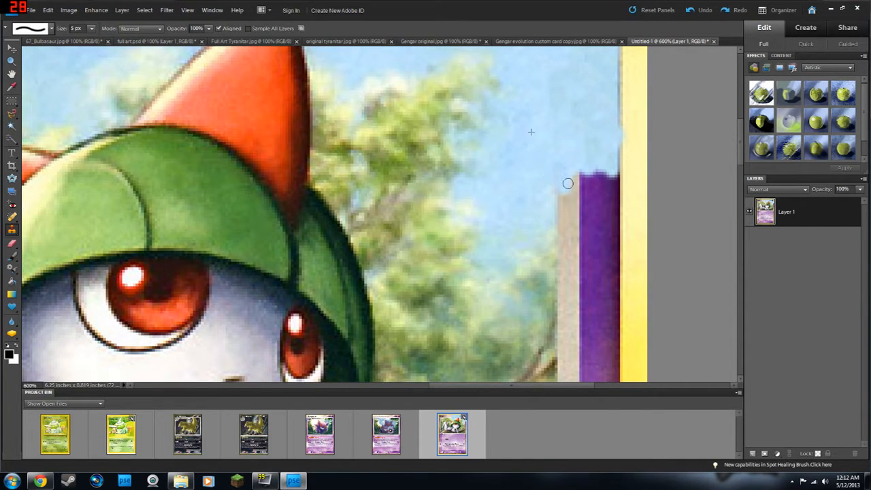
Clone tree foliage over part of the grey frame strip beside the lower treetop
mouse_move(562, 260)
mouse_down()
mouse_move(560, 299)
mouse_move(556, 257)
mouse_up()
alt+click(530, 267)
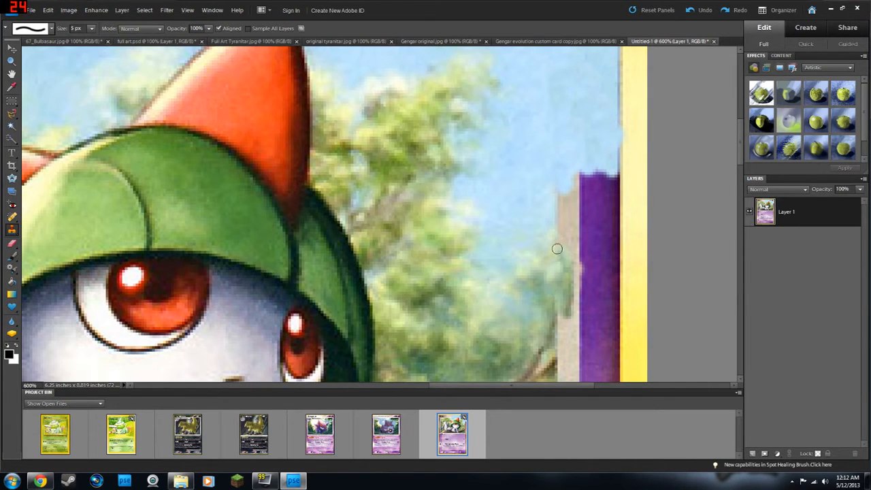
scroll(535, 175, up, 2)
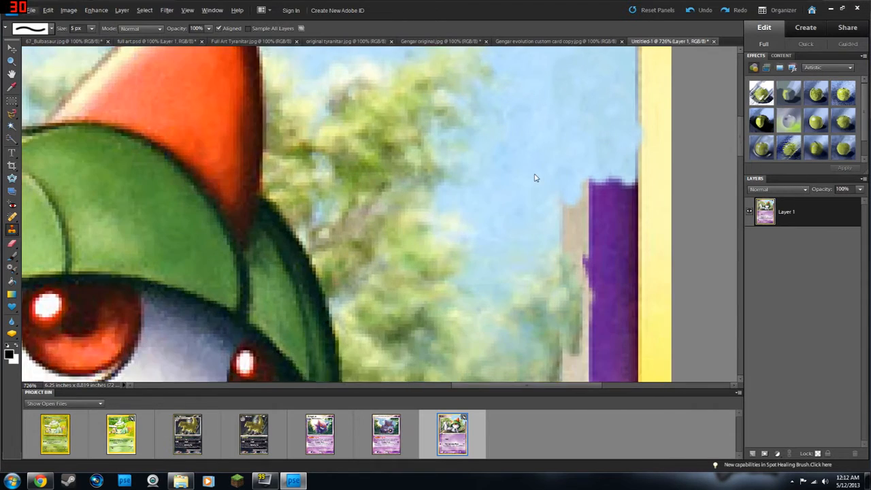
scroll(535, 171, up, 10)
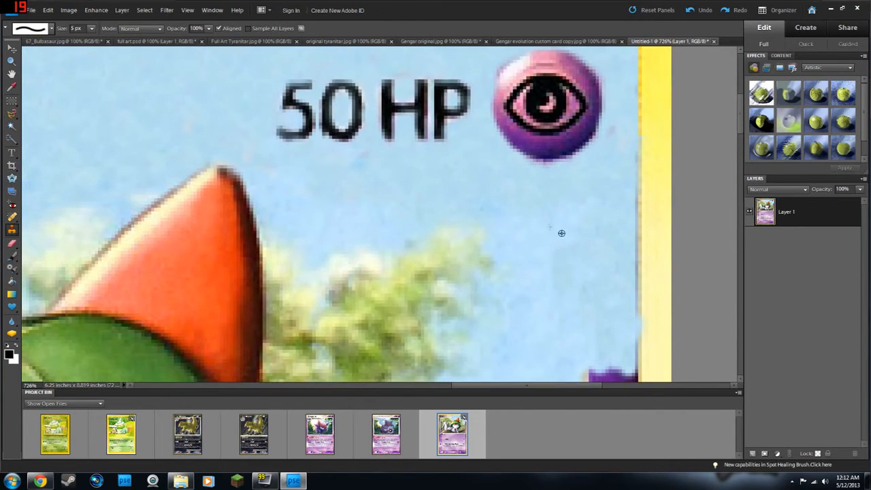
scroll(522, 229, down, 1)
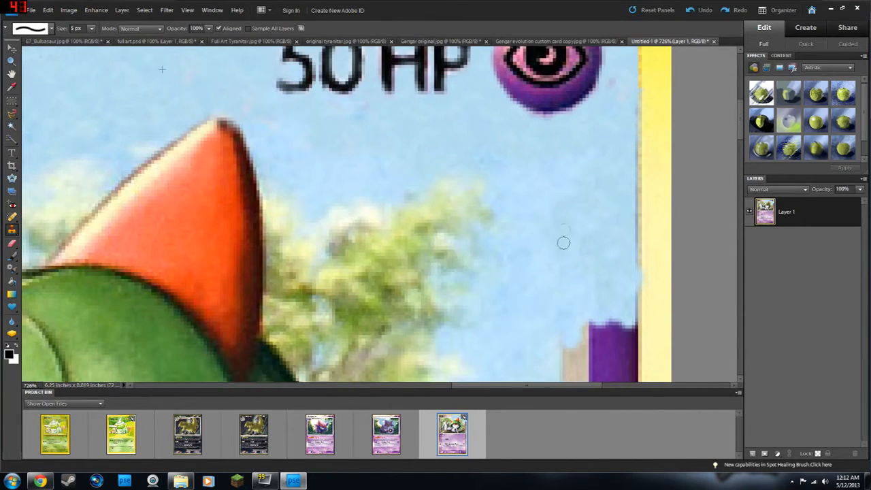
Clone sky further down over the grey and purple frame strips to the level of the lower treetop
scroll(537, 190, down, 3)
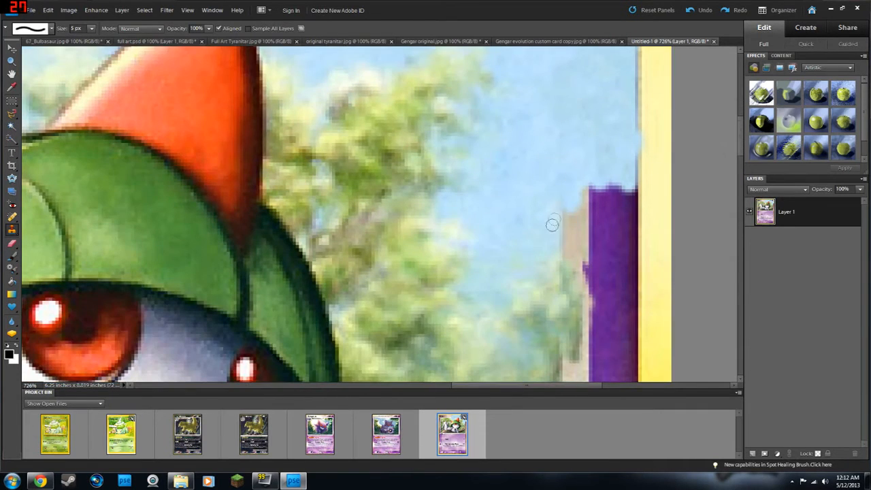
mouse_move(568, 231)
mouse_down()
mouse_move(563, 210)
mouse_move(577, 218)
mouse_move(584, 198)
mouse_move(589, 216)
mouse_move(603, 183)
mouse_move(601, 211)
mouse_move(618, 185)
mouse_move(629, 232)
mouse_move(628, 184)
mouse_move(631, 198)
mouse_move(599, 199)
mouse_move(609, 206)
mouse_move(595, 255)
mouse_move(592, 220)
mouse_move(597, 247)
mouse_move(618, 231)
mouse_move(626, 257)
mouse_move(627, 216)
mouse_move(625, 235)
mouse_move(608, 179)
mouse_up()
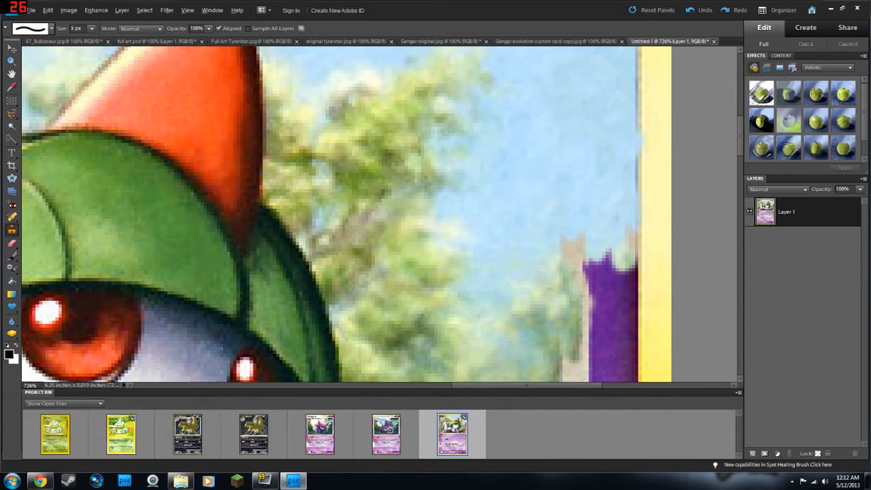
mouse_move(551, 229)
mouse_down()
mouse_move(601, 249)
mouse_move(585, 275)
mouse_move(573, 236)
mouse_up()
mouse_move(573, 269)
mouse_down()
mouse_move(596, 277)
mouse_move(579, 268)
mouse_move(601, 266)
mouse_move(601, 286)
mouse_move(612, 248)
mouse_move(619, 272)
mouse_move(607, 266)
mouse_move(616, 255)
mouse_move(616, 279)
mouse_move(628, 266)
mouse_move(607, 289)
mouse_up()
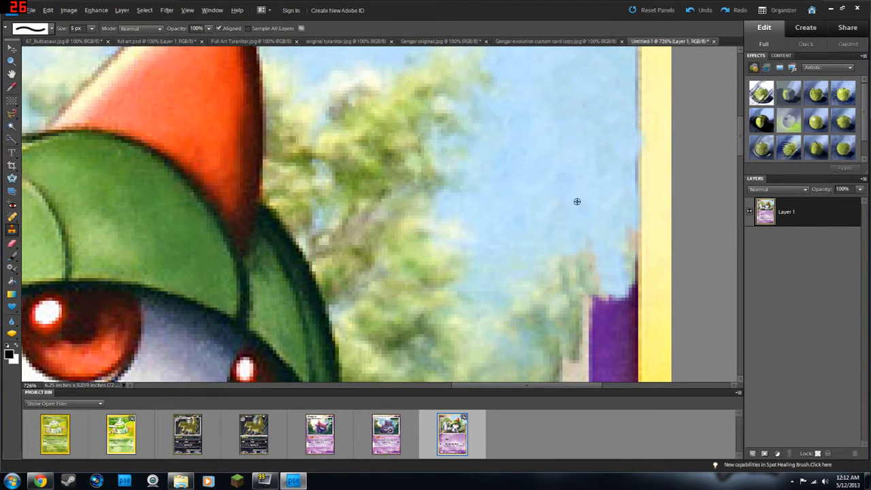
Clone tree foliage across the grey and purple strips beside the lower treetop, out toward the yellow border
scroll(577, 201, down, 4)
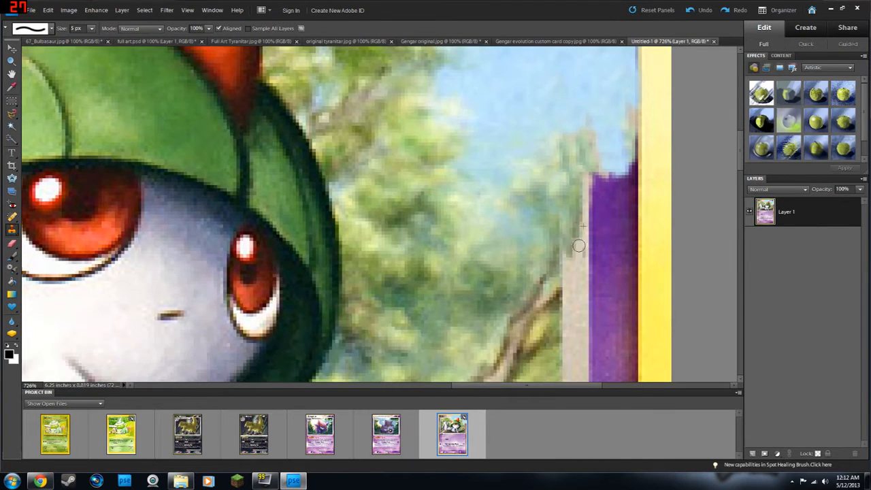
mouse_move(578, 245)
mouse_down()
mouse_move(574, 217)
mouse_move(581, 247)
mouse_move(588, 222)
mouse_move(568, 225)
mouse_move(567, 251)
mouse_move(561, 225)
mouse_move(578, 240)
mouse_move(555, 228)
mouse_move(569, 225)
mouse_move(568, 205)
mouse_up()
mouse_move(571, 173)
mouse_down()
mouse_move(590, 194)
mouse_move(578, 169)
mouse_move(588, 188)
mouse_move(595, 174)
mouse_move(604, 189)
mouse_move(604, 176)
mouse_move(624, 176)
mouse_move(617, 186)
mouse_move(598, 177)
mouse_move(628, 176)
mouse_move(626, 163)
mouse_move(630, 172)
mouse_move(630, 132)
mouse_move(623, 207)
mouse_move(626, 193)
mouse_move(582, 206)
mouse_move(608, 214)
mouse_move(577, 206)
mouse_move(590, 201)
mouse_move(594, 219)
mouse_move(599, 205)
mouse_move(603, 219)
mouse_move(612, 216)
mouse_move(602, 242)
mouse_up()
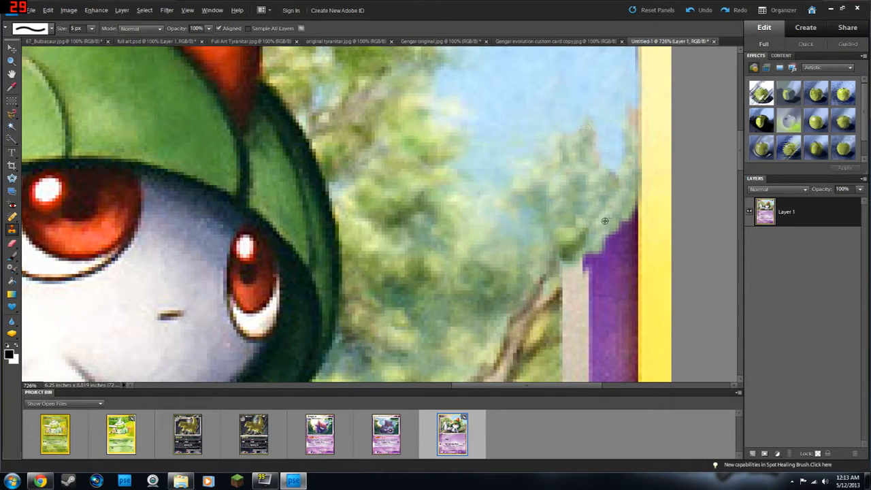
mouse_move(583, 220)
mouse_down()
mouse_move(624, 222)
mouse_move(621, 242)
mouse_move(628, 207)
mouse_up()
Extend the thick tree branch across the grey and purple strips to the yellow border by cloning its bark
scroll(606, 224, down, 5)
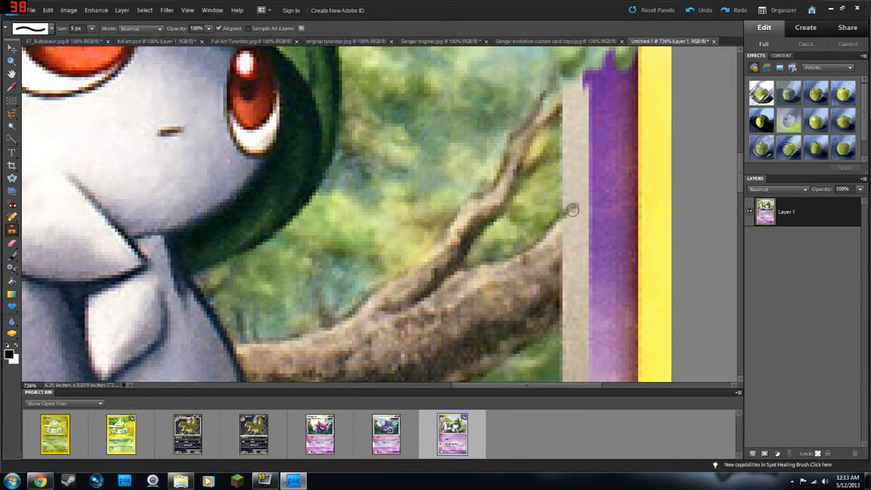
mouse_move(576, 207)
mouse_down()
mouse_move(596, 197)
mouse_move(563, 229)
mouse_move(584, 237)
mouse_move(596, 210)
mouse_move(573, 257)
mouse_move(592, 277)
mouse_move(574, 262)
mouse_up()
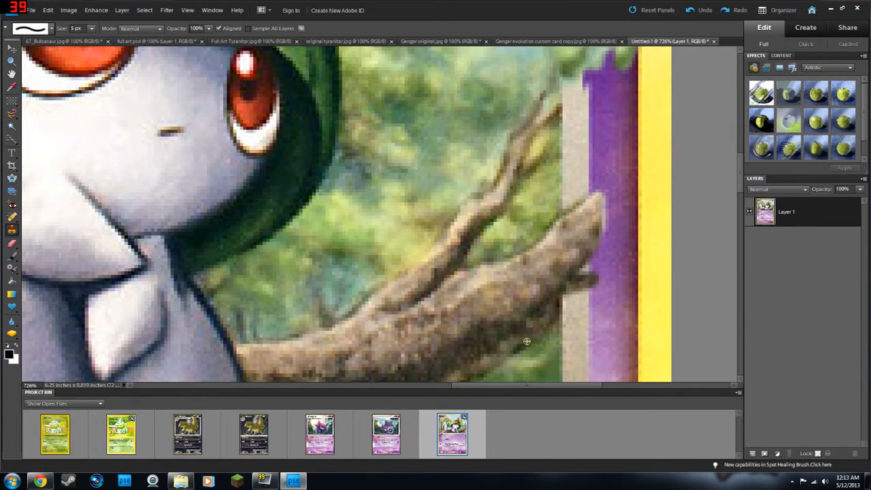
drag(579, 255, 572, 289)
mouse_move(586, 198)
mouse_down()
mouse_move(611, 179)
mouse_move(582, 221)
mouse_move(530, 247)
mouse_move(626, 177)
mouse_move(618, 213)
mouse_move(606, 205)
mouse_move(626, 202)
mouse_move(591, 232)
mouse_move(621, 217)
mouse_move(598, 255)
mouse_move(615, 254)
mouse_move(585, 255)
mouse_move(624, 238)
mouse_move(631, 247)
mouse_move(630, 232)
mouse_move(602, 279)
mouse_up()
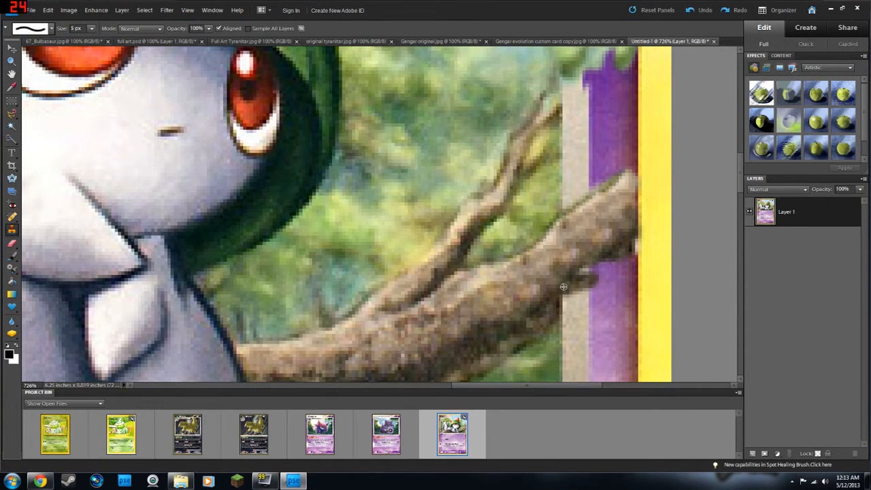
mouse_move(544, 330)
mouse_down()
mouse_move(558, 285)
mouse_move(592, 281)
mouse_up()
Clone foliage over the grey strip and most of the purple strip between the treetop and the thick branch
scroll(531, 220, up, 1)
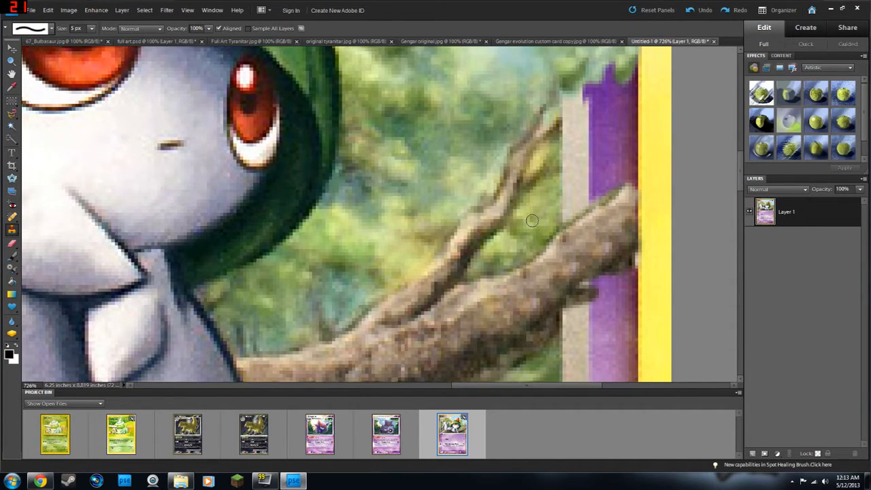
scroll(532, 220, up, 3)
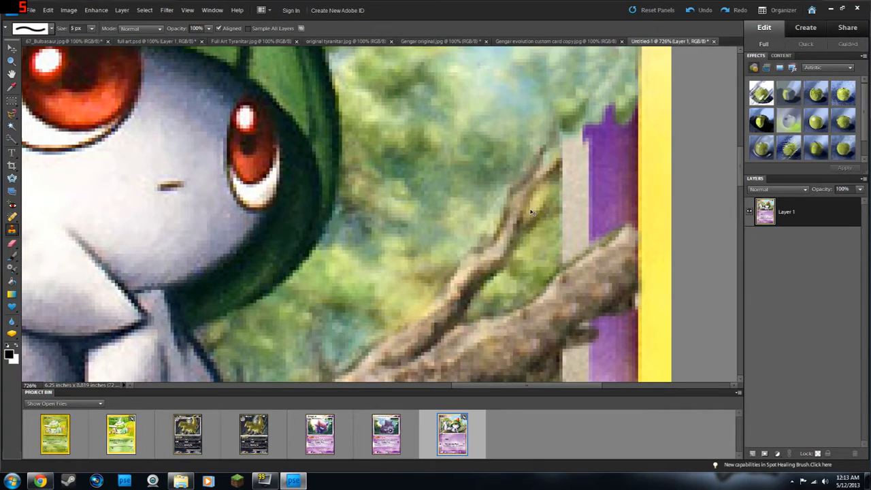
scroll(531, 213, down, 6)
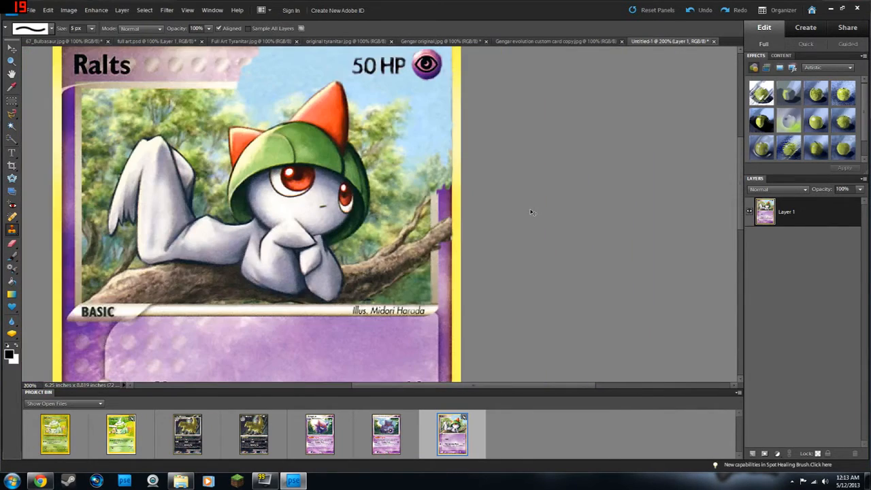
key(ctrl+plus)
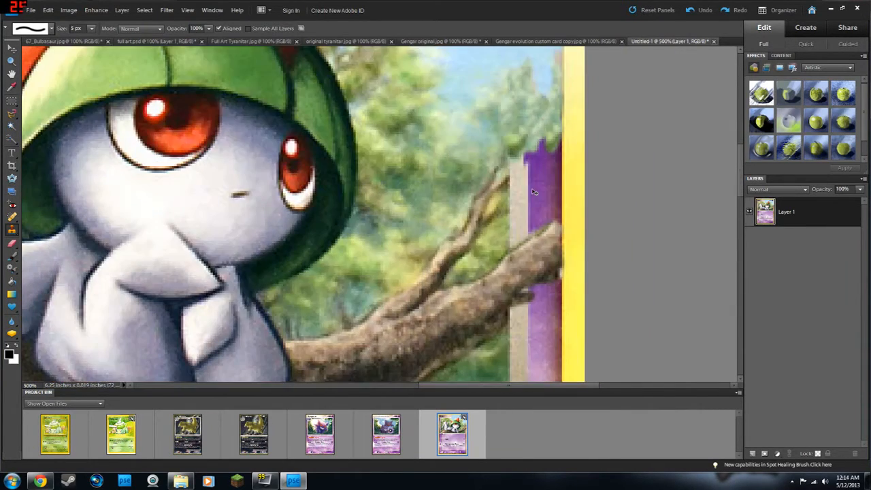
scroll(533, 181, up, 2)
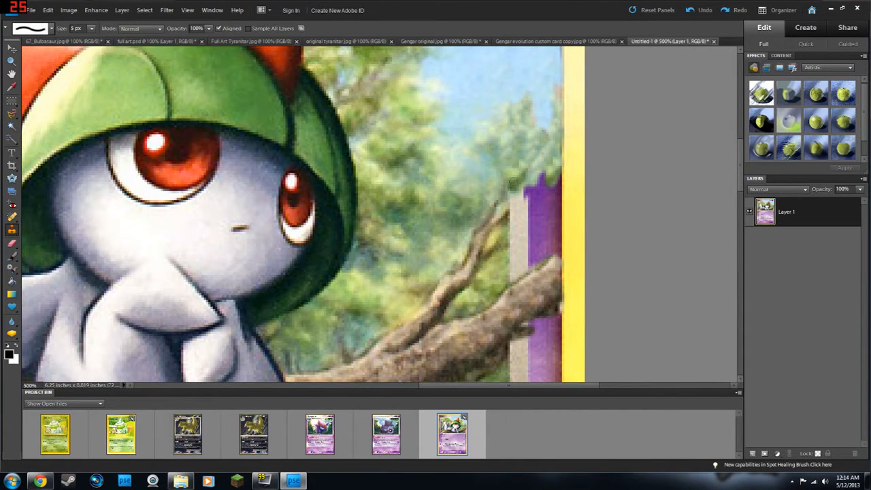
drag(499, 198, 494, 198)
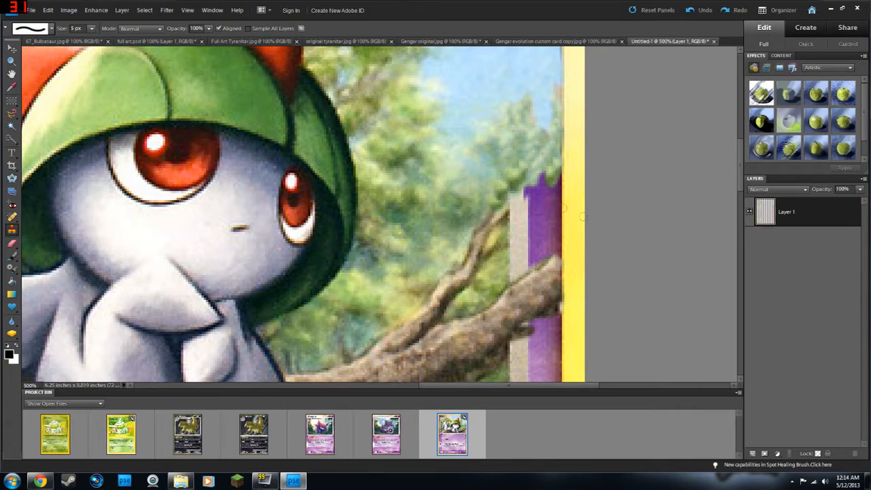
mouse_move(518, 207)
mouse_down()
mouse_move(536, 175)
mouse_move(546, 190)
mouse_move(541, 175)
mouse_move(535, 193)
mouse_move(551, 198)
mouse_move(556, 171)
mouse_move(549, 208)
mouse_move(526, 202)
mouse_move(510, 228)
mouse_move(525, 218)
mouse_move(507, 233)
mouse_move(537, 210)
mouse_move(533, 184)
mouse_move(535, 213)
mouse_up()
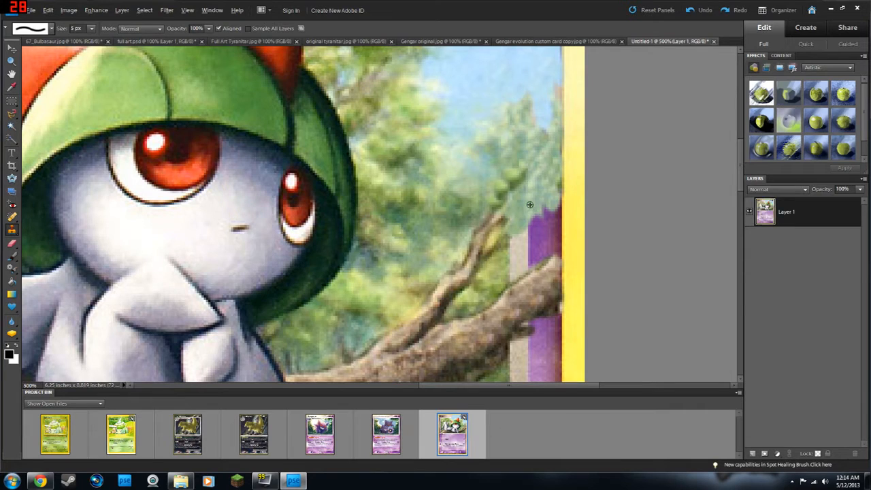
mouse_move(518, 249)
mouse_down()
mouse_move(522, 272)
mouse_move(508, 277)
mouse_move(527, 264)
mouse_move(531, 224)
mouse_move(536, 240)
mouse_move(536, 214)
mouse_move(527, 220)
mouse_move(544, 204)
mouse_move(550, 218)
mouse_move(555, 202)
mouse_move(558, 223)
mouse_up()
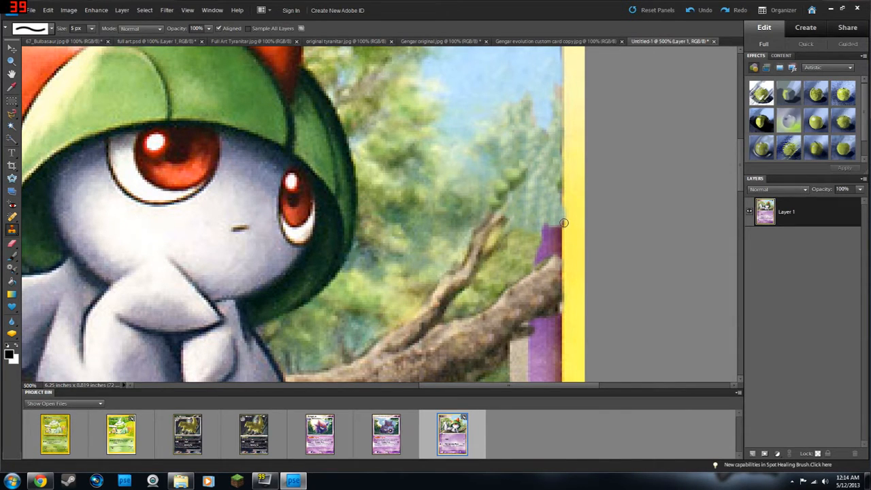
Cover the remaining purple patch above the thick branch with foliage and touch up the edge along the yellow border
drag(563, 218, 564, 195)
drag(551, 228, 557, 213)
mouse_move(560, 207)
mouse_down()
mouse_move(560, 192)
mouse_move(546, 206)
mouse_up()
drag(519, 230, 511, 229)
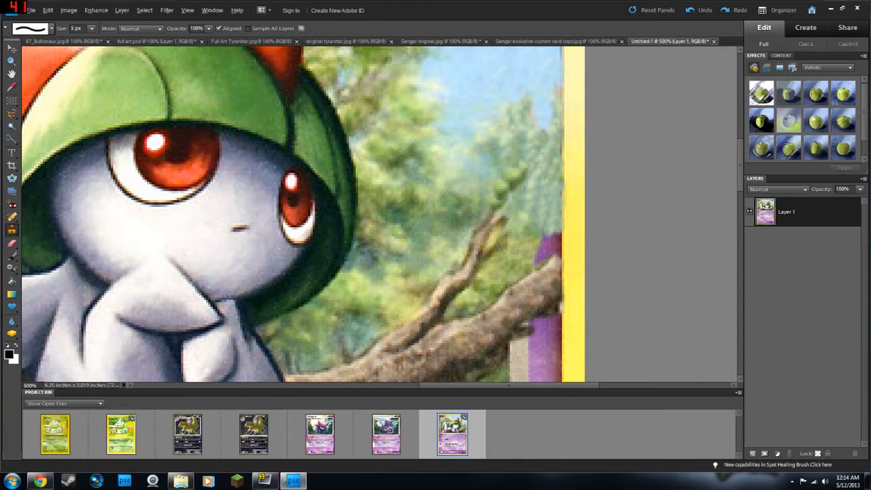
mouse_move(538, 213)
mouse_down()
mouse_move(529, 256)
mouse_move(542, 245)
mouse_move(538, 258)
mouse_move(544, 253)
mouse_move(531, 261)
mouse_move(548, 243)
mouse_up()
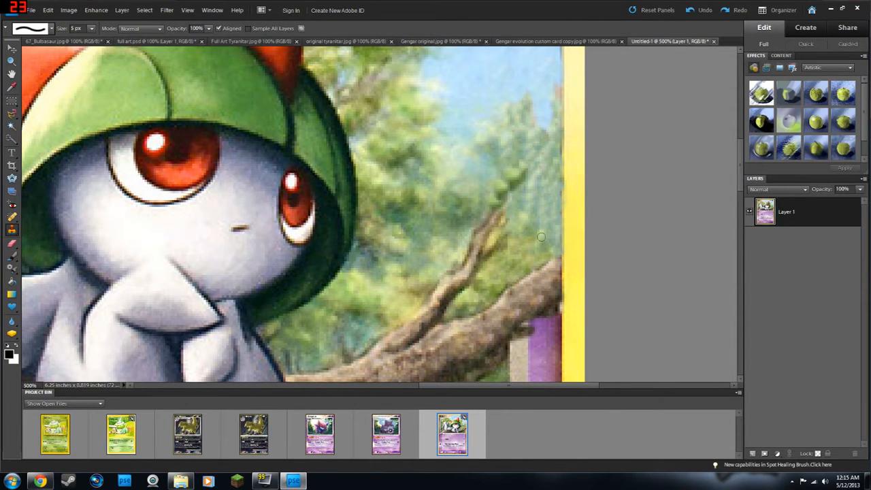
Clone dark green foliage over the grey strip below the thick branch and extend the branch's underside over the purple
scroll(518, 235, down, 5)
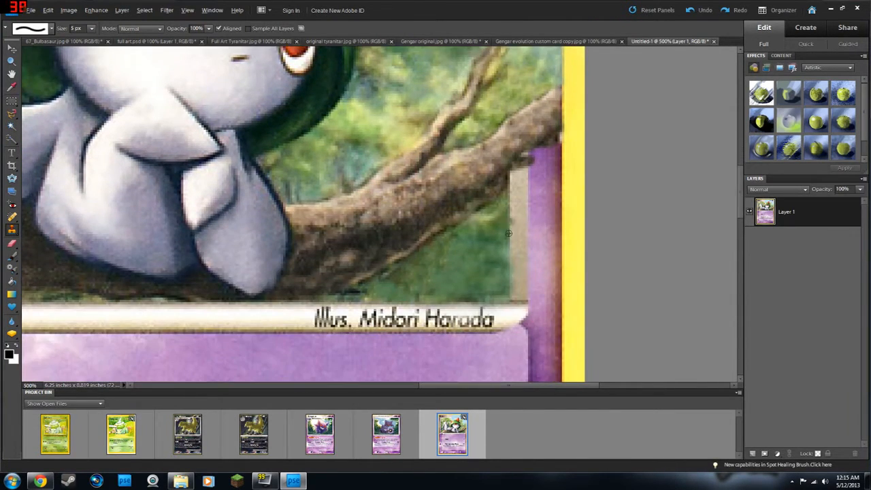
mouse_move(515, 293)
mouse_down()
mouse_move(541, 269)
mouse_move(509, 251)
mouse_move(520, 211)
mouse_move(513, 170)
mouse_move(528, 166)
mouse_move(521, 181)
mouse_move(532, 194)
mouse_move(518, 164)
mouse_move(524, 195)
mouse_up()
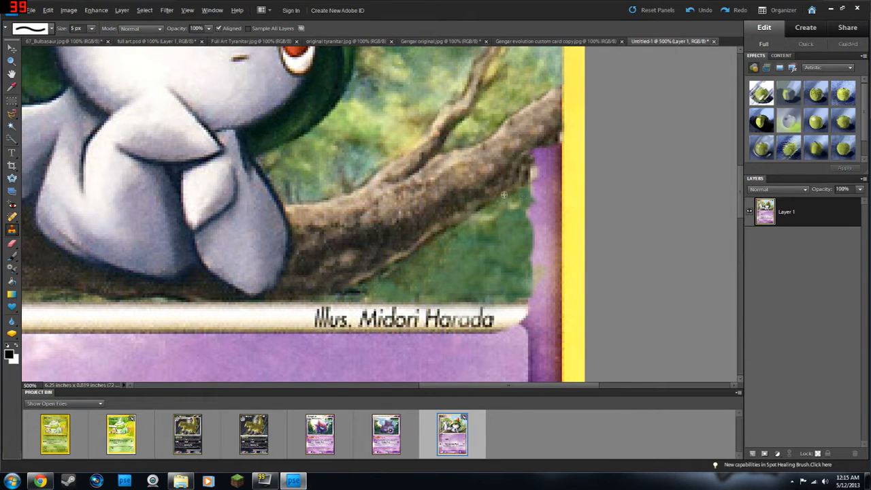
mouse_move(511, 189)
mouse_down()
mouse_move(536, 163)
mouse_move(535, 175)
mouse_move(540, 141)
mouse_move(536, 166)
mouse_up()
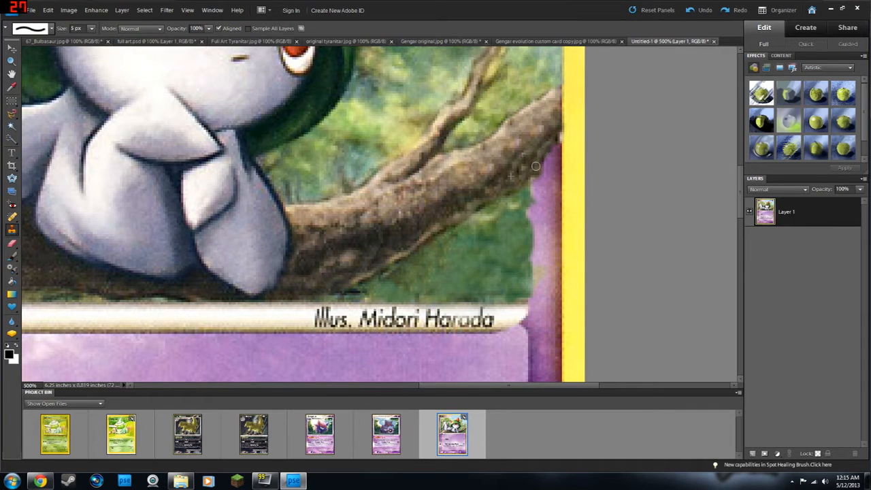
Clone dark green foliage over the purple strip from beneath the branch down to the illustrator bar
mouse_move(509, 202)
mouse_down()
mouse_move(531, 200)
mouse_move(547, 175)
mouse_move(528, 186)
mouse_move(555, 168)
mouse_up()
mouse_move(512, 230)
mouse_down()
mouse_move(527, 213)
mouse_move(480, 245)
mouse_up()
mouse_move(535, 204)
mouse_down()
mouse_move(532, 234)
mouse_move(549, 183)
mouse_move(555, 202)
mouse_move(557, 157)
mouse_up()
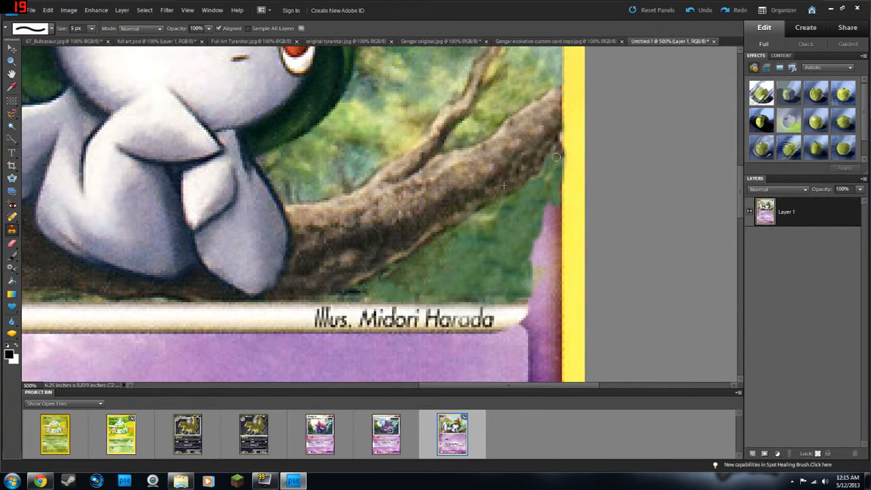
mouse_move(533, 221)
mouse_down()
mouse_move(552, 203)
mouse_move(528, 244)
mouse_move(545, 213)
mouse_move(553, 235)
mouse_move(552, 217)
mouse_move(532, 262)
mouse_move(546, 236)
mouse_move(545, 264)
mouse_move(551, 241)
mouse_move(554, 261)
mouse_move(539, 277)
mouse_move(530, 283)
mouse_move(542, 266)
mouse_move(531, 276)
mouse_move(538, 270)
mouse_move(486, 274)
mouse_move(485, 284)
mouse_move(537, 291)
mouse_up()
click(555, 213)
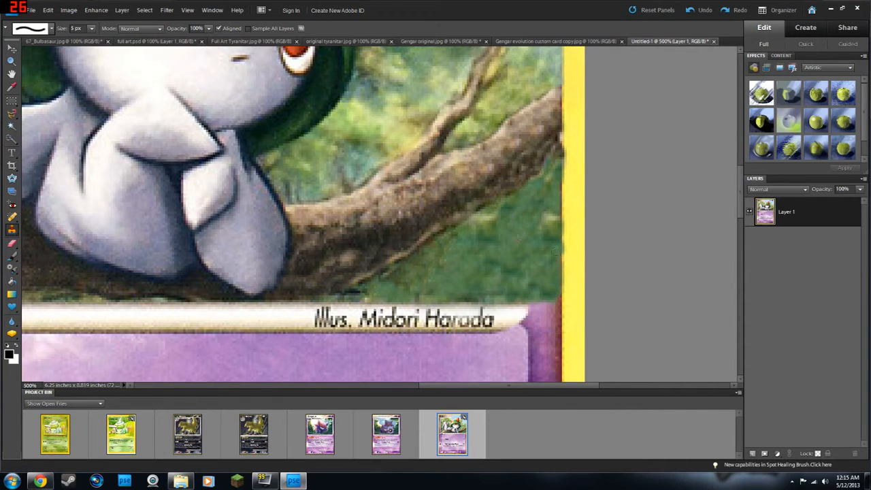
Check the cloned side of the artwork along the yellow border and touch up the sky below the eye symbol
scroll(482, 230, up, 3)
scroll(482, 231, left, 3)
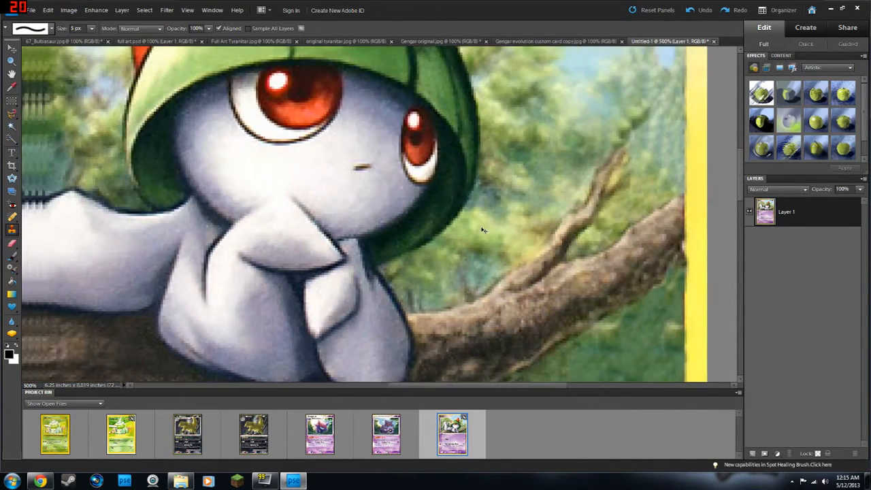
scroll(484, 231, left, 1)
key(ctrl+minus)
key(ctrl+minus)
scroll(484, 224, up, 2)
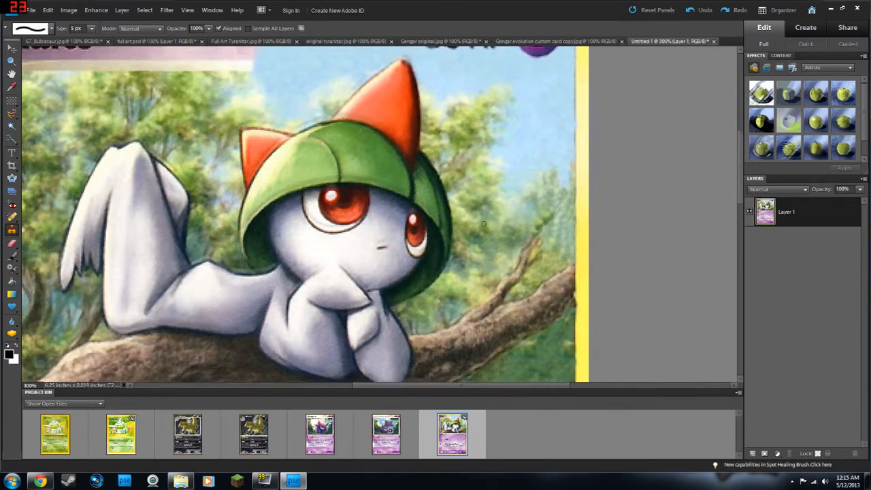
scroll(591, 322, down, 2)
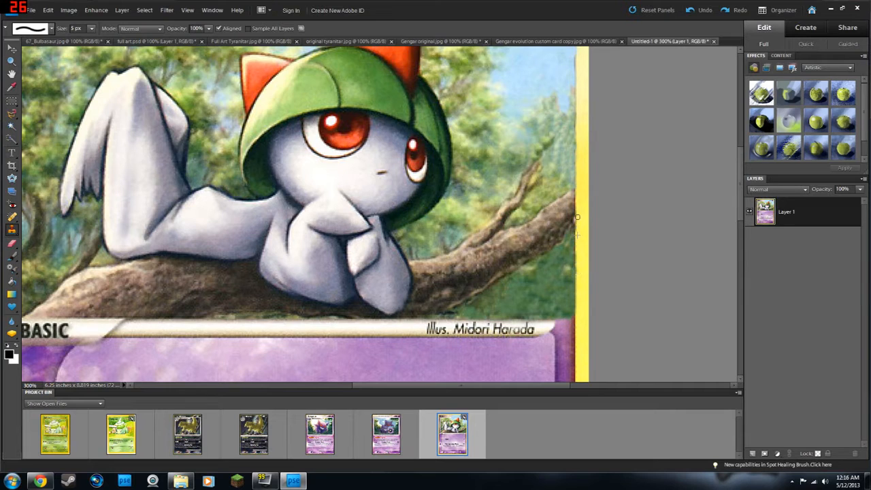
scroll(573, 221, up, 4)
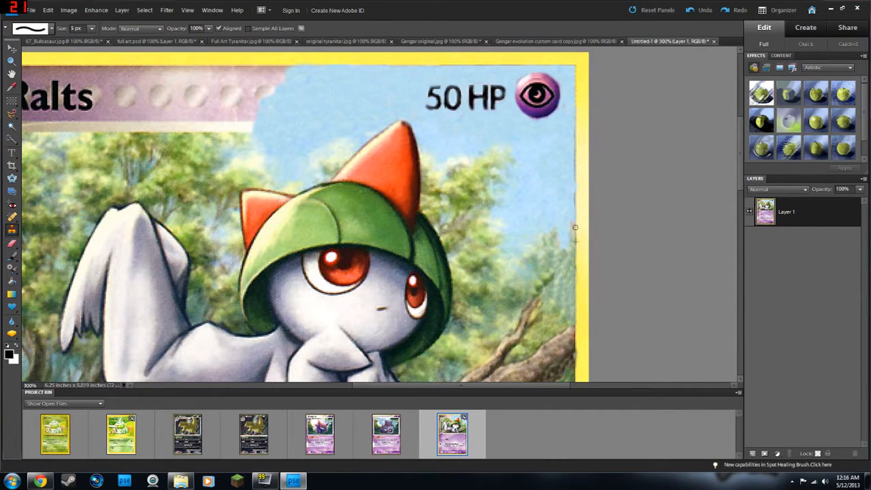
drag(568, 190, 571, 179)
Clone foliage over the end of the pale frame bar beneath the header, next to the cleared sky
scroll(544, 189, up, 2)
scroll(518, 197, left, 3)
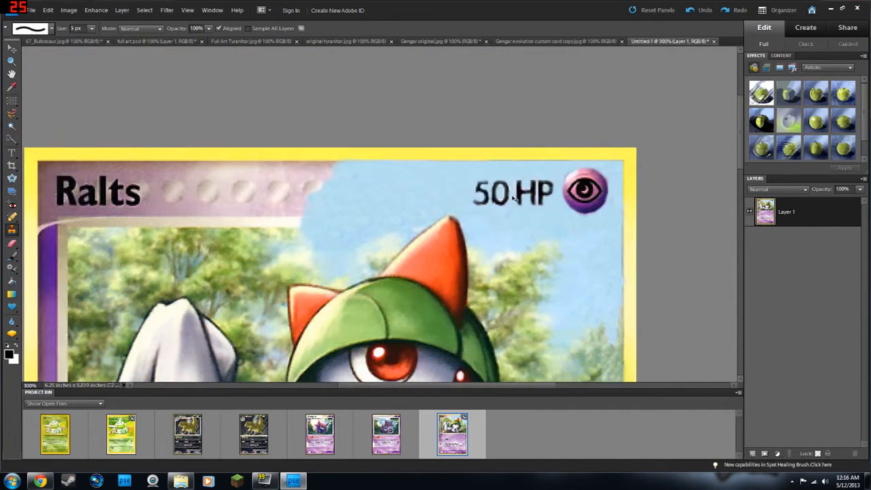
scroll(516, 201, left, 2)
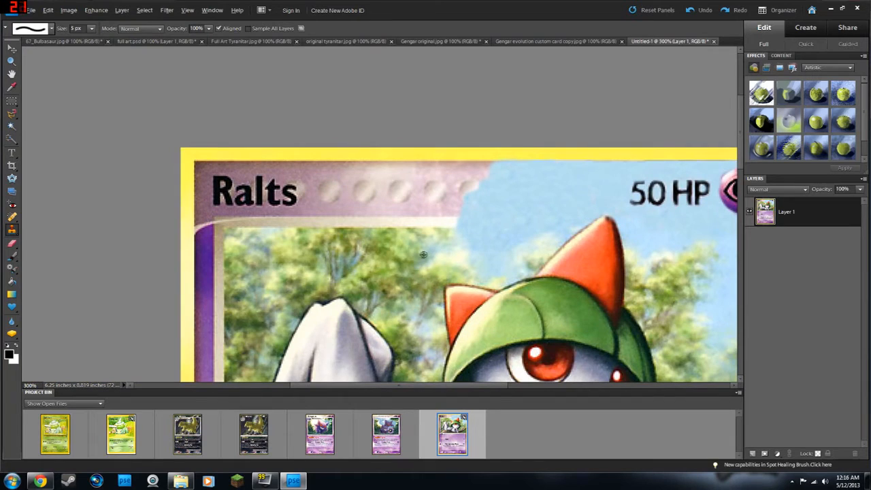
drag(451, 222, 447, 224)
Adjust the Clone Stamp brush size and clone sky over the header dot nearest the cleared sky
key(bracketright)
key(bracketright)
key(bracketright)
key(bracketright)
key(bracketright)
key(bracketright)
key(bracketright)
key(bracketright)
key(bracketright)
key(bracketright)
key(bracketright)
key(bracketright)
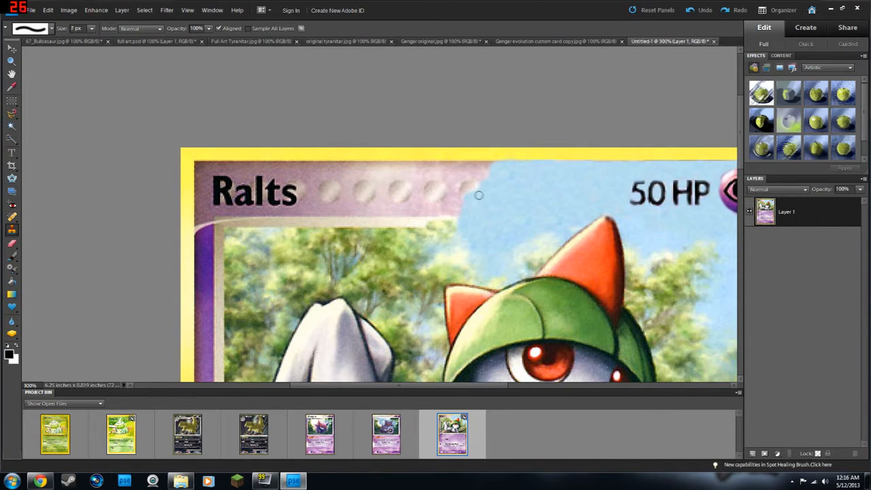
key(bracketleft)
key(bracketleft)
key(bracketleft)
key(bracketleft)
key(bracketleft)
key(bracketleft)
key(bracketleft)
drag(479, 193, 444, 194)
Clone sampled sky across the header band toward the Ralts name, enlarging the brush to 30 px
alt+click(562, 190)
key(bracketright)
key(bracketright)
key(bracketright)
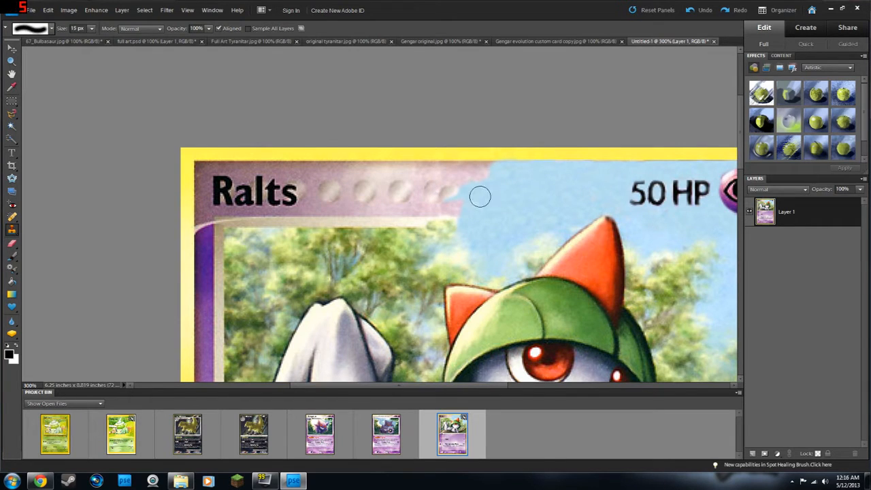
mouse_move(480, 193)
mouse_down()
mouse_move(422, 196)
mouse_move(484, 180)
mouse_move(369, 192)
mouse_move(390, 199)
mouse_move(408, 192)
mouse_move(381, 189)
mouse_move(385, 181)
mouse_move(401, 179)
mouse_move(427, 198)
mouse_move(362, 189)
mouse_move(371, 184)
mouse_move(402, 183)
mouse_move(422, 199)
mouse_move(388, 196)
mouse_move(303, 224)
mouse_move(439, 253)
mouse_up()
alt+click(568, 204)
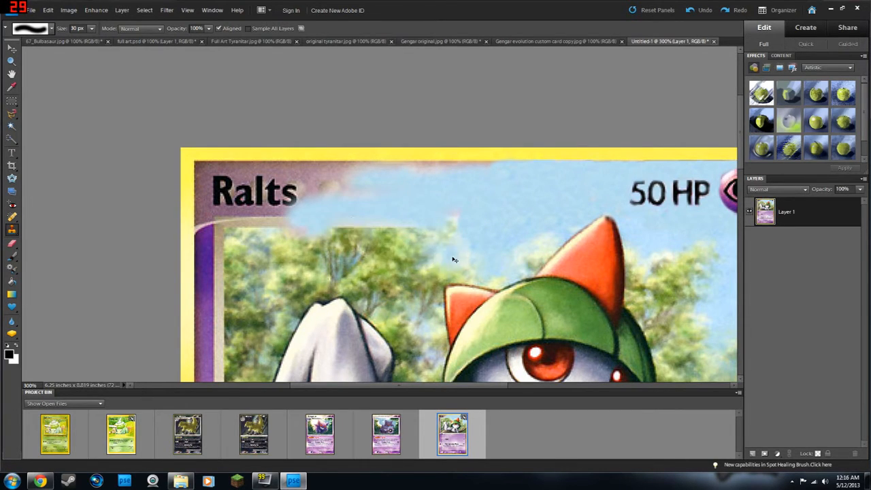
key(ctrl+minus)
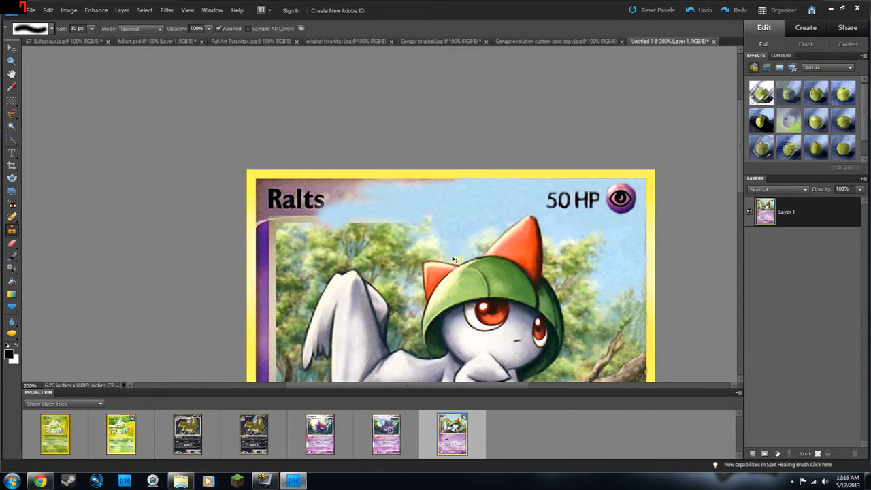
key(ctrl+plus)
key(ctrl+plus)
key(ctrl+plus)
key(ctrl+plus)
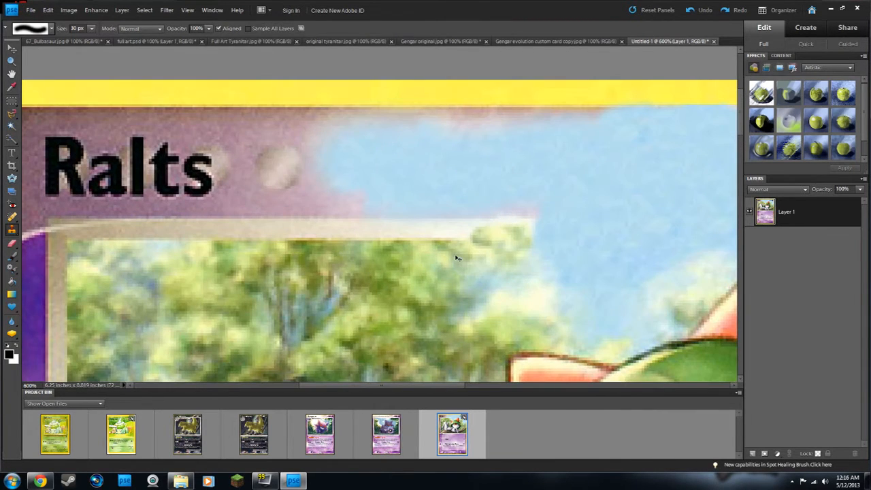
alt+click(435, 260)
click(423, 240)
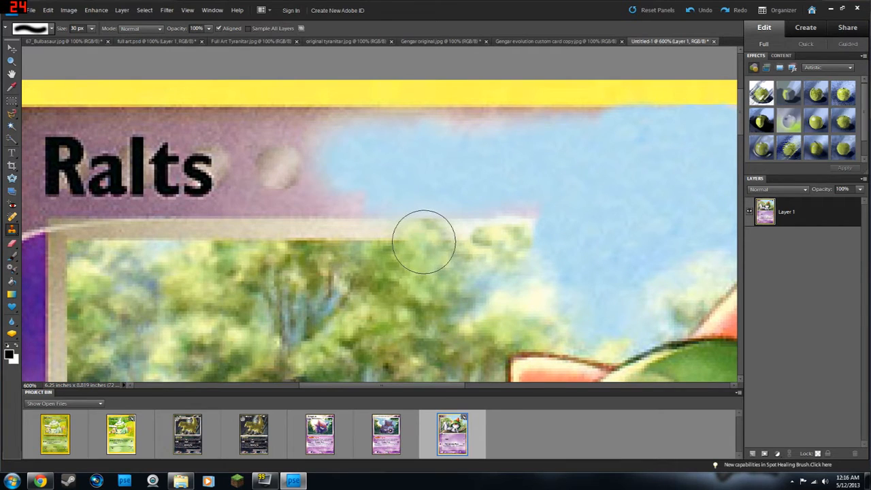
key(ctrl+z)
Reduce the Clone Stamp brush to 10 px and clone foliage over the pale frame bar and the header edge above the trees
key(bracketleft)
key(bracketleft)
mouse_move(393, 244)
mouse_down()
mouse_move(419, 231)
mouse_move(391, 231)
mouse_move(449, 223)
mouse_move(422, 242)
mouse_move(470, 224)
mouse_move(517, 221)
mouse_move(504, 241)
mouse_up()
alt+click(412, 262)
mouse_move(409, 235)
mouse_down()
mouse_move(389, 227)
mouse_move(371, 256)
mouse_move(326, 260)
mouse_move(357, 236)
mouse_move(339, 238)
mouse_move(369, 224)
mouse_move(292, 226)
mouse_move(299, 241)
mouse_move(321, 224)
mouse_move(216, 237)
mouse_move(196, 228)
mouse_move(268, 213)
mouse_move(323, 217)
mouse_move(304, 208)
mouse_move(392, 225)
mouse_move(353, 215)
mouse_move(335, 197)
mouse_move(315, 206)
mouse_up()
alt+click(330, 258)
alt+click(213, 266)
Clone sampled sky over the header dot beside the Ralts name and along the yellow border above it
alt+click(377, 181)
mouse_move(317, 168)
mouse_down()
mouse_move(288, 188)
mouse_move(327, 181)
mouse_move(371, 204)
mouse_move(391, 187)
mouse_move(418, 181)
mouse_move(348, 185)
mouse_move(404, 198)
mouse_up()
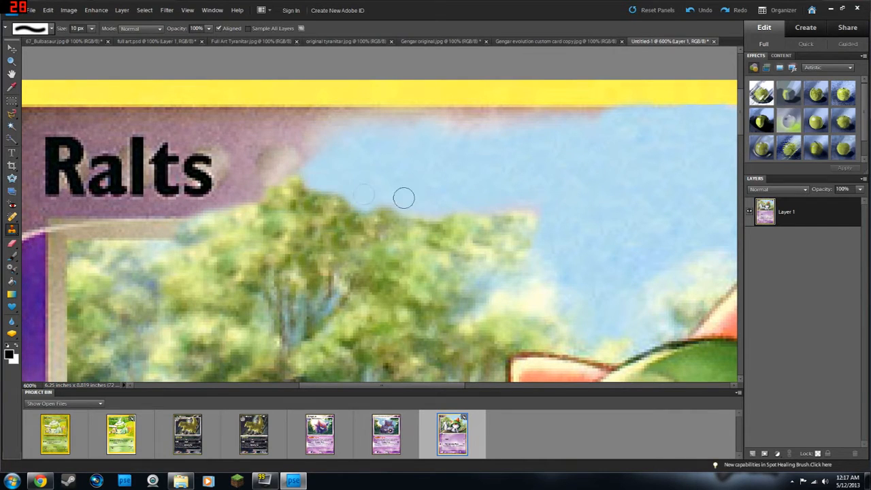
drag(612, 116, 443, 122)
mouse_move(545, 137)
mouse_down()
mouse_move(440, 127)
mouse_move(494, 120)
mouse_move(470, 116)
mouse_move(396, 125)
mouse_move(518, 121)
mouse_move(501, 116)
mouse_move(399, 116)
mouse_move(334, 120)
mouse_move(325, 136)
mouse_move(333, 145)
mouse_move(283, 156)
mouse_move(295, 155)
mouse_move(277, 150)
mouse_move(295, 127)
mouse_move(364, 153)
mouse_up()
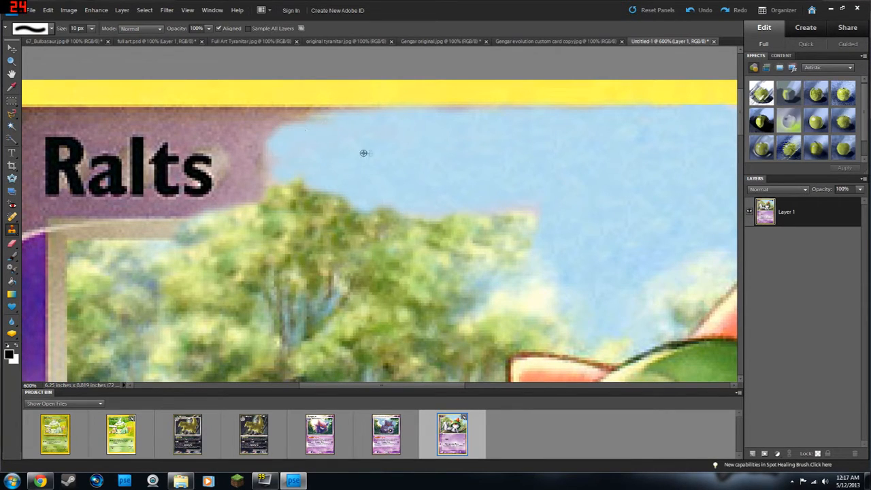
mouse_move(379, 121)
mouse_down()
mouse_move(258, 120)
mouse_move(269, 122)
mouse_up()
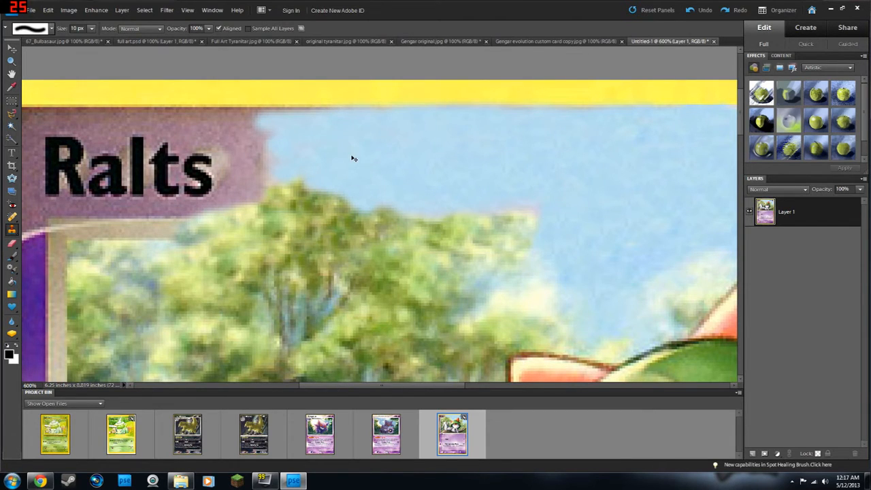
Clone sky over the purple header above and beside the last letters of the Ralts name
scroll(353, 157, left, 4)
mouse_move(397, 168)
mouse_down()
mouse_move(366, 192)
mouse_move(388, 179)
mouse_move(366, 178)
mouse_move(367, 162)
mouse_move(385, 170)
mouse_move(396, 160)
mouse_move(372, 144)
mouse_move(393, 139)
mouse_move(369, 152)
mouse_move(403, 141)
mouse_move(379, 142)
mouse_move(377, 126)
mouse_move(346, 127)
mouse_move(449, 122)
mouse_up()
mouse_move(351, 128)
mouse_down()
mouse_move(361, 122)
mouse_move(331, 121)
mouse_move(348, 139)
mouse_move(340, 152)
mouse_move(360, 169)
mouse_move(371, 167)
mouse_move(325, 120)
mouse_move(245, 121)
mouse_move(321, 132)
mouse_up()
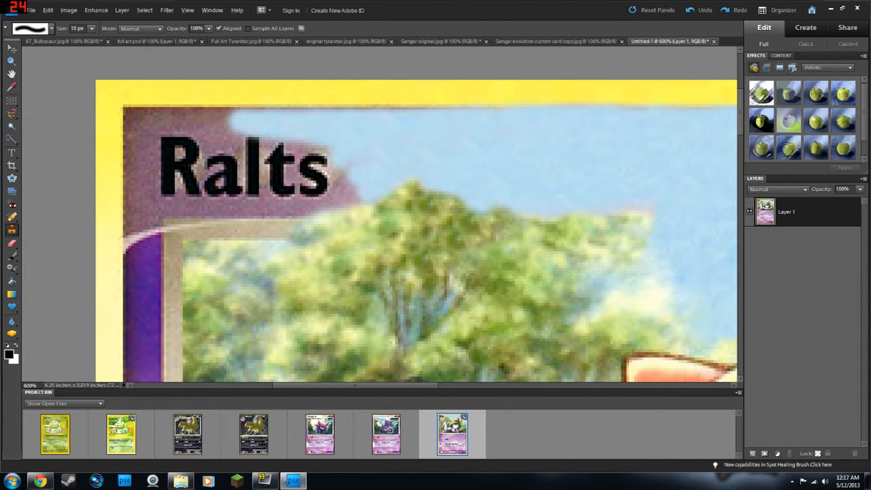
Reduce the brush to 3 px and clone sampled sky into the gaps around the letters t and s of Ralts
key(bracketleft)
key(bracketleft)
key(bracketleft)
key(bracketleft)
key(bracketleft)
key(bracketleft)
key(bracketleft)
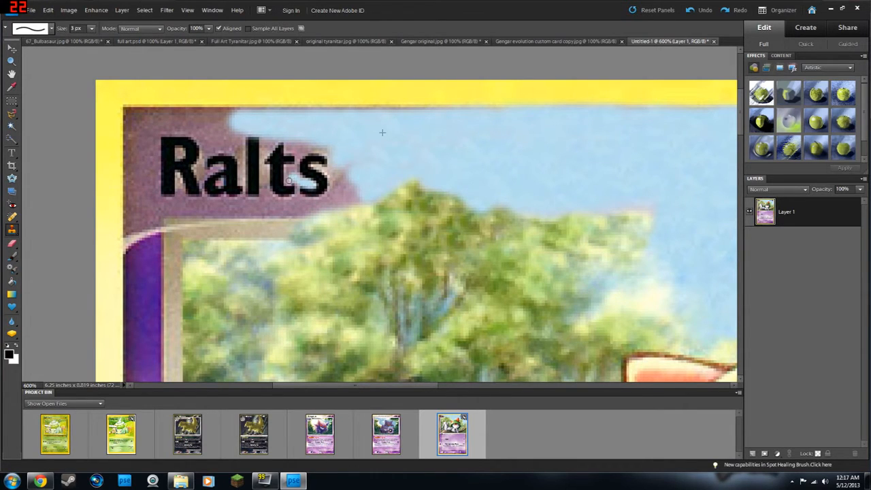
drag(289, 183, 298, 184)
alt+click(390, 160)
mouse_move(298, 156)
mouse_down()
mouse_move(292, 151)
mouse_move(306, 143)
mouse_up()
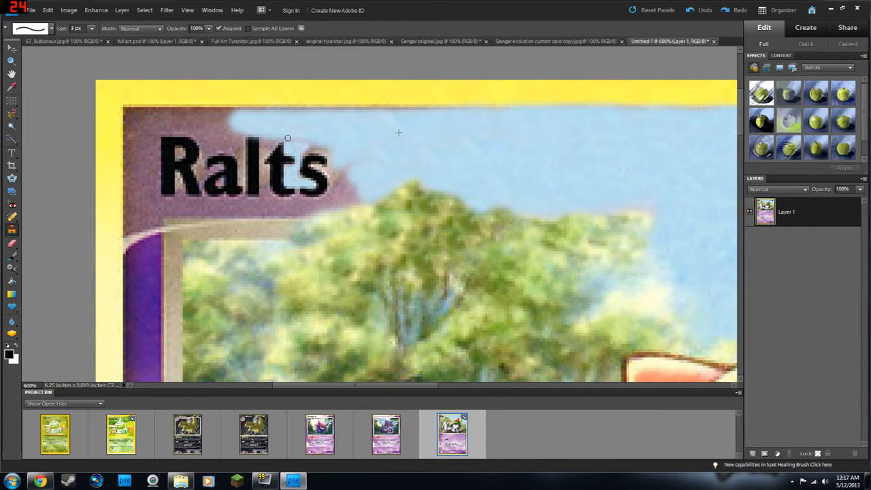
drag(299, 156, 320, 148)
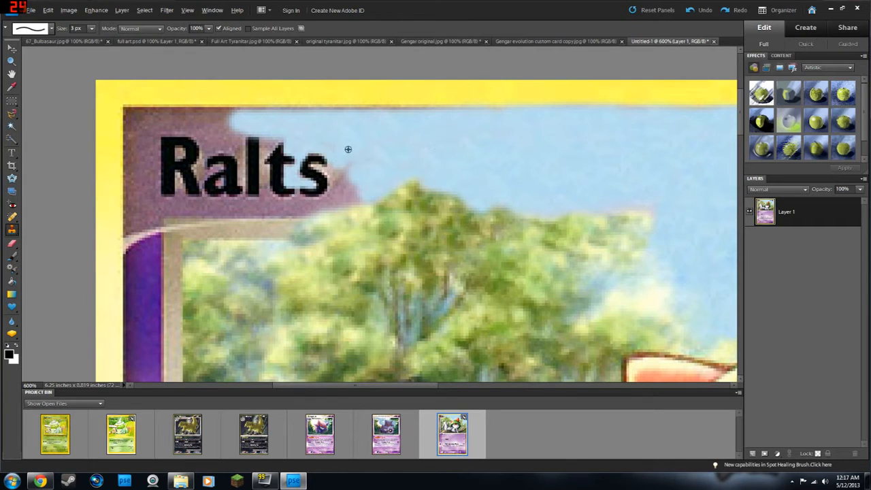
Enlarge the brush to 8 px and clone sky across the header strip above the Ralts name up to the card's corner
key(bracketright)
key(bracketright)
key(bracketright)
key(bracketright)
mouse_move(251, 129)
mouse_down()
mouse_move(235, 116)
mouse_move(128, 114)
mouse_move(441, 116)
mouse_up()
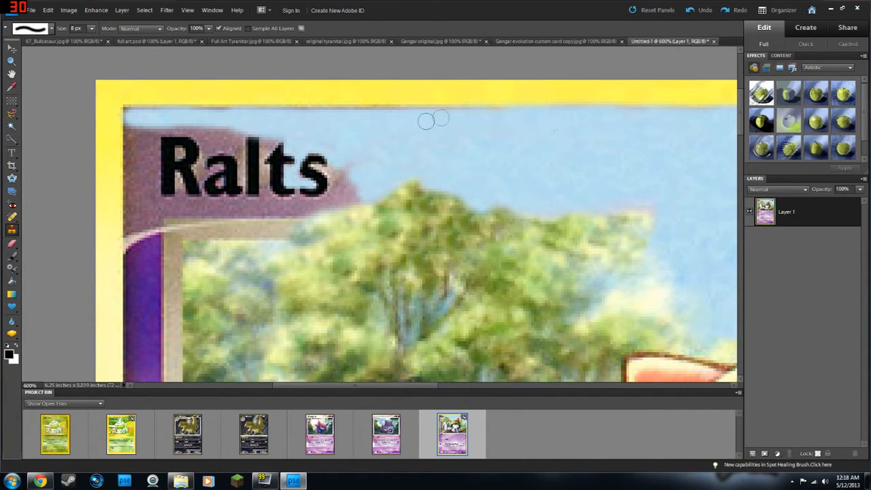
Clone sky down the header edge beside the R and over the purple area below the end of the Ralts name
drag(129, 114, 129, 159)
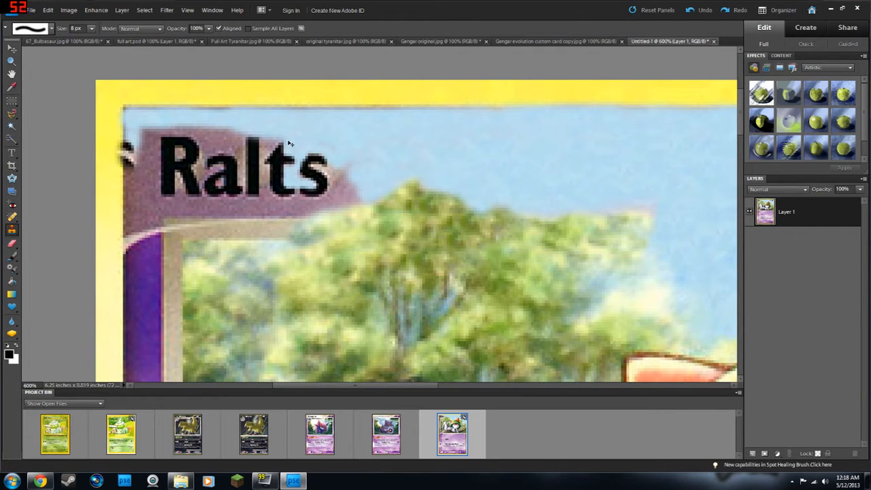
key(ctrl+z)
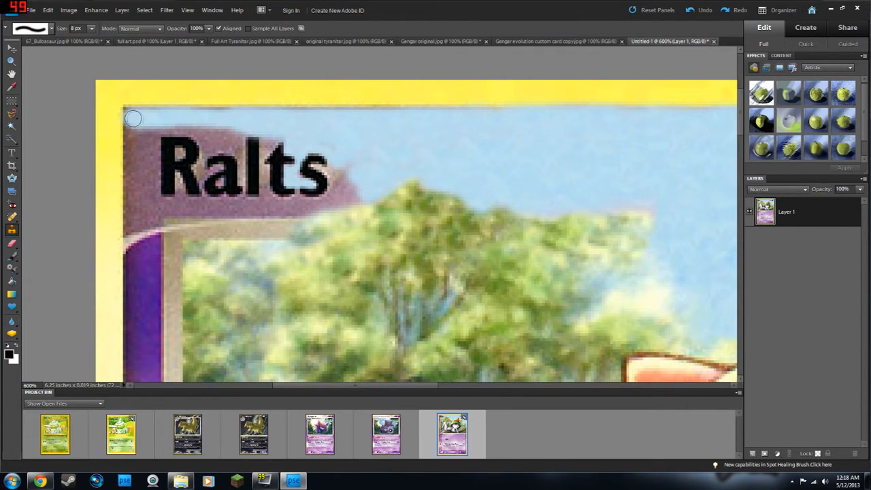
mouse_move(130, 116)
mouse_down()
mouse_move(129, 145)
mouse_move(130, 117)
mouse_up()
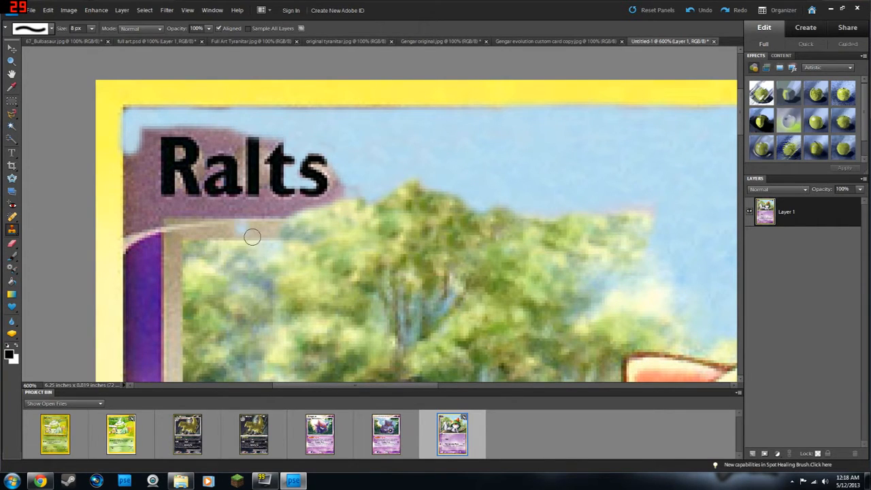
mouse_move(268, 235)
mouse_down()
mouse_move(279, 236)
mouse_move(278, 222)
mouse_move(305, 200)
mouse_move(347, 181)
mouse_move(345, 188)
mouse_move(336, 188)
mouse_move(346, 181)
mouse_move(337, 187)
mouse_move(334, 171)
mouse_move(344, 178)
mouse_up()
Sample clean sky and touch up the edge of the letter s with a 2 px brush
alt+click(388, 173)
key(bracketleft)
key(bracketleft)
key(bracketleft)
key(bracketleft)
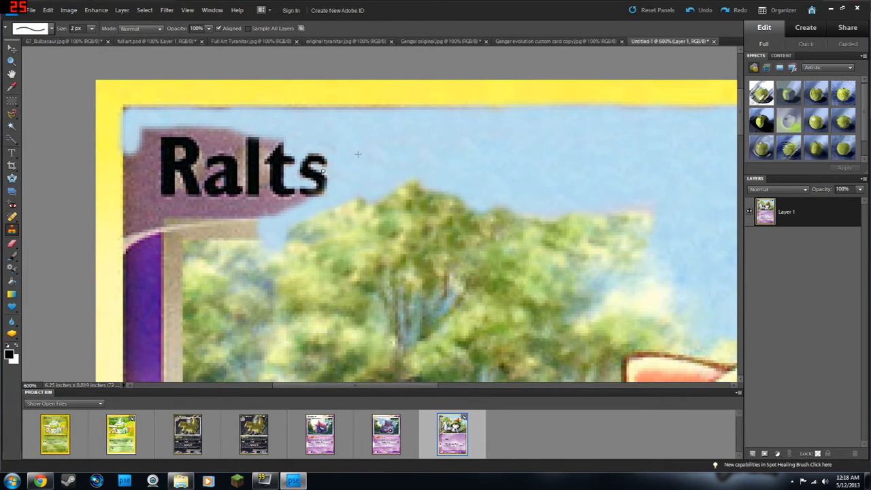
Enlarge the brush to 10 px and clone sampled sky over the header and pale frame bar beneath the Ralts name
key(bracketright)
key(bracketright)
key(bracketright)
key(bracketright)
key(bracketright)
key(bracketright)
key(bracketright)
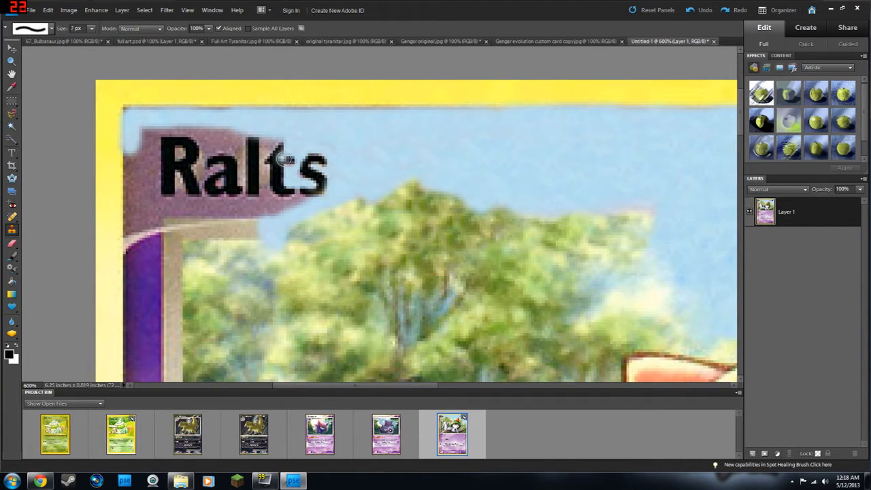
key(ctrl+z)
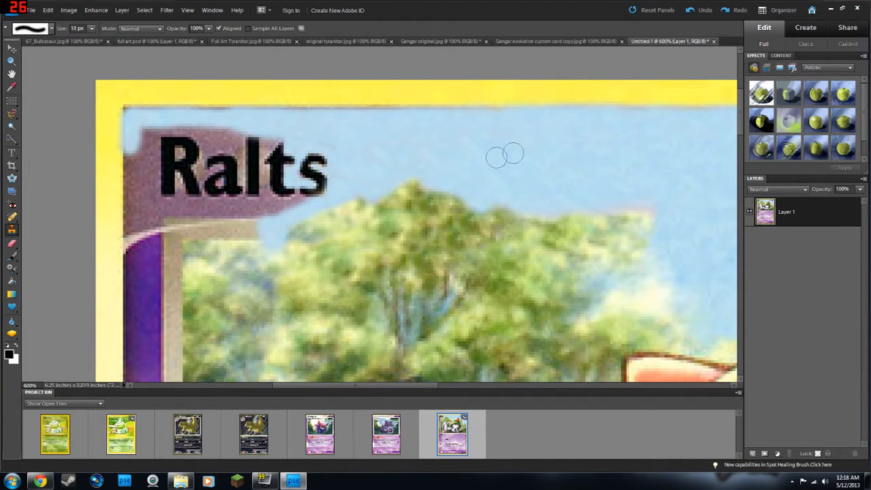
alt+click(558, 142)
key(super)
click(432, 158)
mouse_move(336, 185)
mouse_down()
mouse_move(277, 211)
mouse_move(301, 208)
mouse_move(244, 215)
mouse_move(240, 223)
mouse_move(251, 231)
mouse_move(210, 228)
mouse_move(238, 226)
mouse_up()
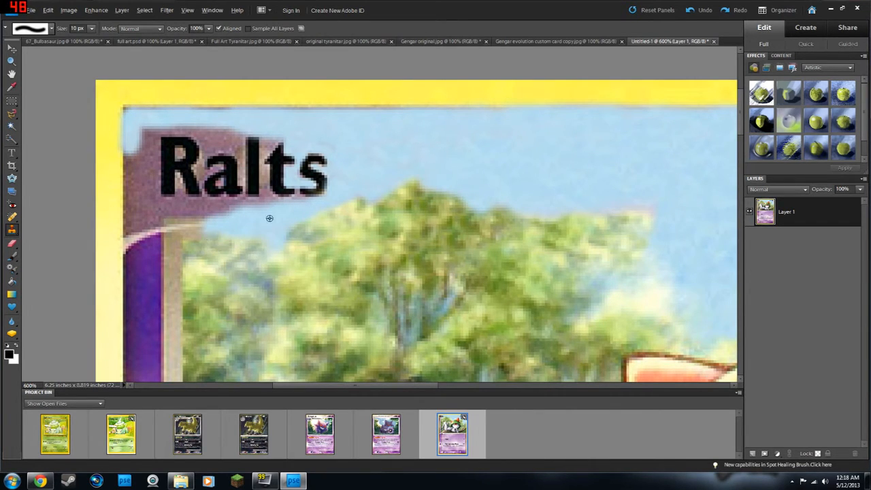
Clone sampled sky over the purple header remaining directly above the R, a and l of Ralts
alt+click(383, 156)
click(260, 157)
key(ctrl+z)
mouse_move(215, 139)
mouse_down()
mouse_move(150, 125)
mouse_move(136, 134)
mouse_move(141, 152)
mouse_move(162, 148)
mouse_move(136, 145)
mouse_move(135, 160)
mouse_move(134, 148)
mouse_move(148, 147)
mouse_move(144, 181)
mouse_move(161, 140)
mouse_up()
alt+click(413, 142)
alt+click(484, 138)
mouse_move(237, 147)
mouse_down()
mouse_move(222, 136)
mouse_move(233, 126)
mouse_move(257, 139)
mouse_up()
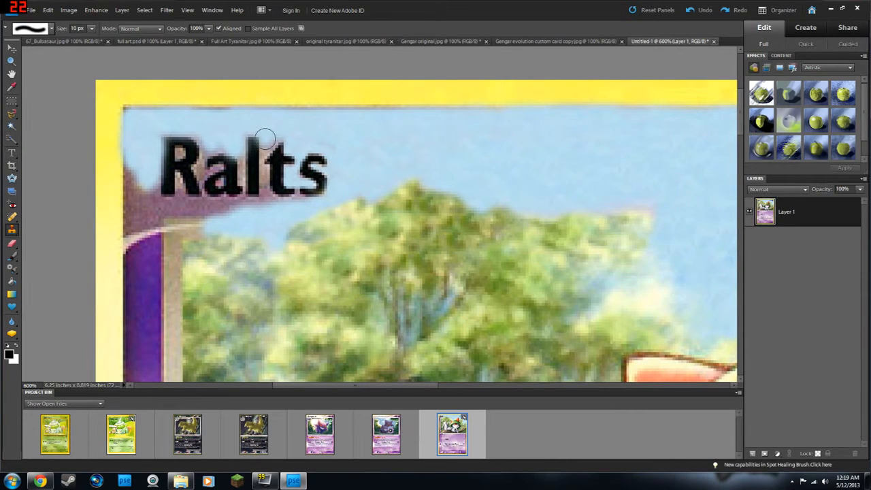
Reduce the brush to 4 px and clone sky into the gap between the l and t of Ralts
key(bracketleft)
key(bracketleft)
key(bracketleft)
key(bracketleft)
key(bracketleft)
key(bracketleft)
mouse_move(263, 156)
mouse_down()
mouse_move(280, 133)
mouse_move(264, 151)
mouse_move(265, 137)
mouse_move(277, 139)
mouse_move(247, 136)
mouse_up()
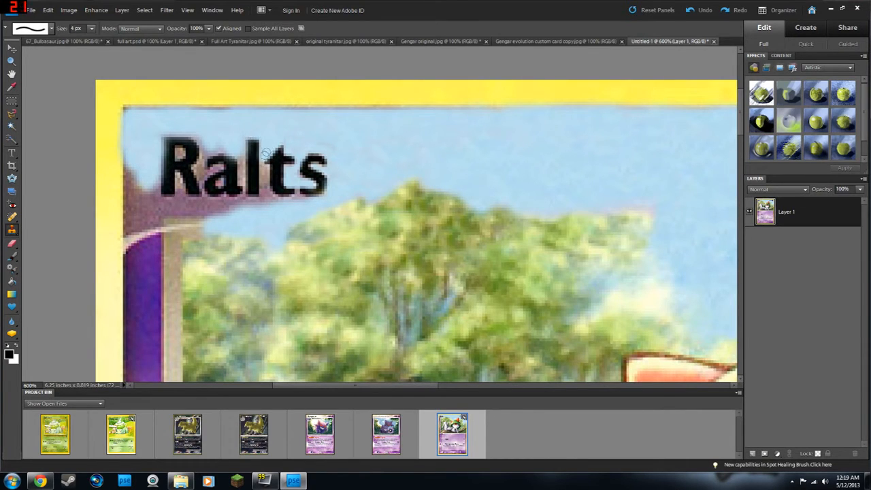
mouse_move(262, 168)
mouse_down()
mouse_move(266, 199)
mouse_move(301, 198)
mouse_move(296, 185)
mouse_move(288, 199)
mouse_move(268, 181)
mouse_up()
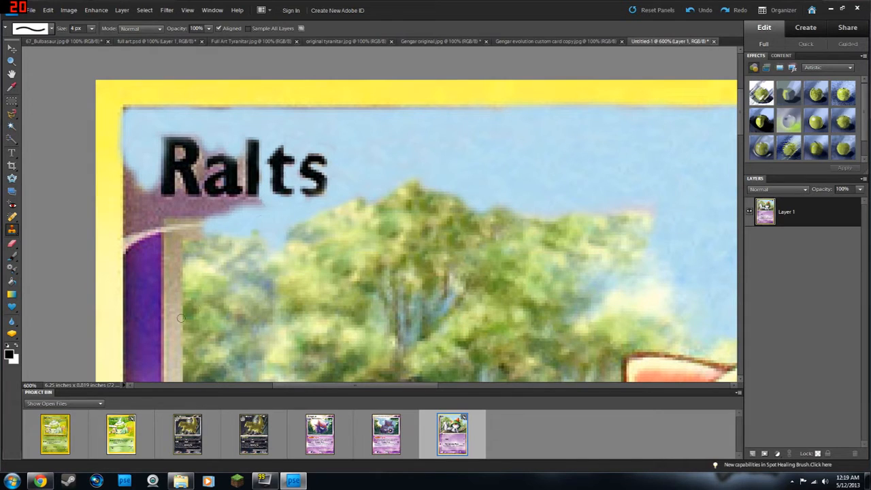
Enlarge the brush to 10 px and clone sky over the purple band beneath the first letters of Ralts
key(bracketright)
key(bracketright)
key(bracketright)
key(bracketright)
key(bracketright)
key(bracketright)
mouse_move(260, 208)
mouse_down()
mouse_move(191, 216)
mouse_move(211, 207)
mouse_move(228, 225)
mouse_move(168, 205)
mouse_move(239, 211)
mouse_up()
alt+click(415, 162)
key(bracketright)
click(234, 160)
key(ctrl+z)
Set the brush to 6 px, sample the sky and clone it inside the letter R
key(bracketleft)
key(bracketleft)
key(bracketleft)
key(bracketleft)
key(bracketleft)
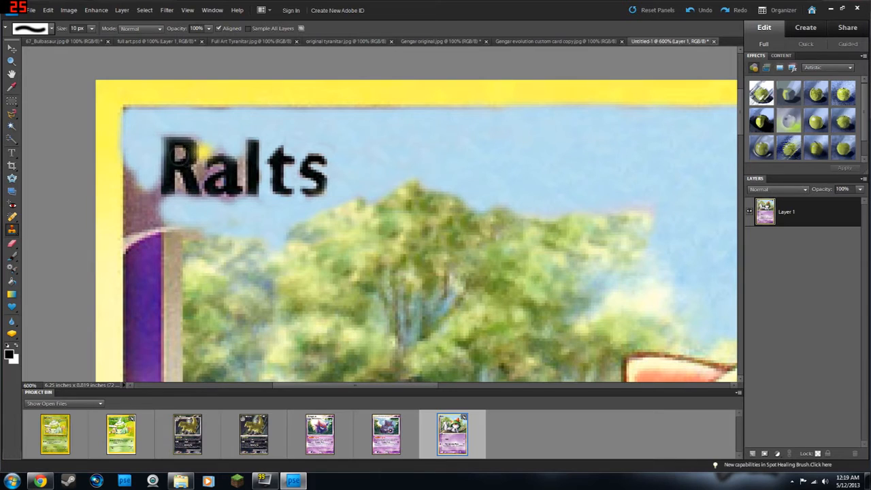
alt+click(391, 155)
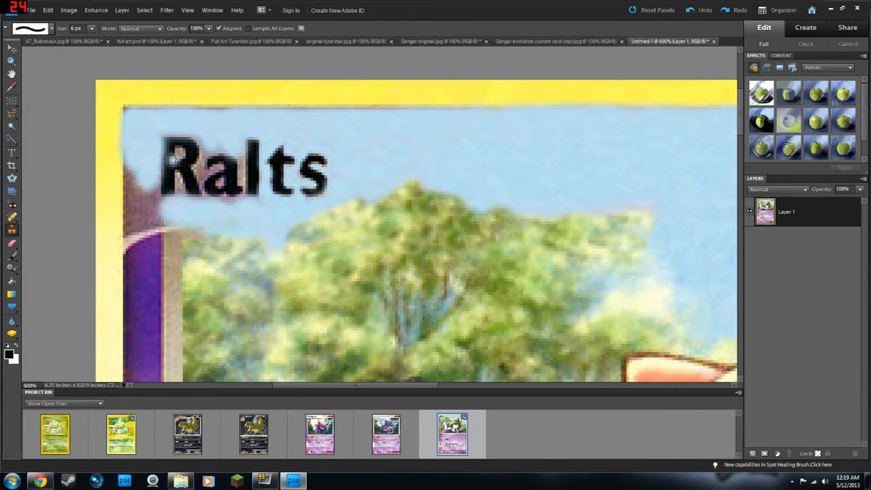
drag(178, 153, 181, 186)
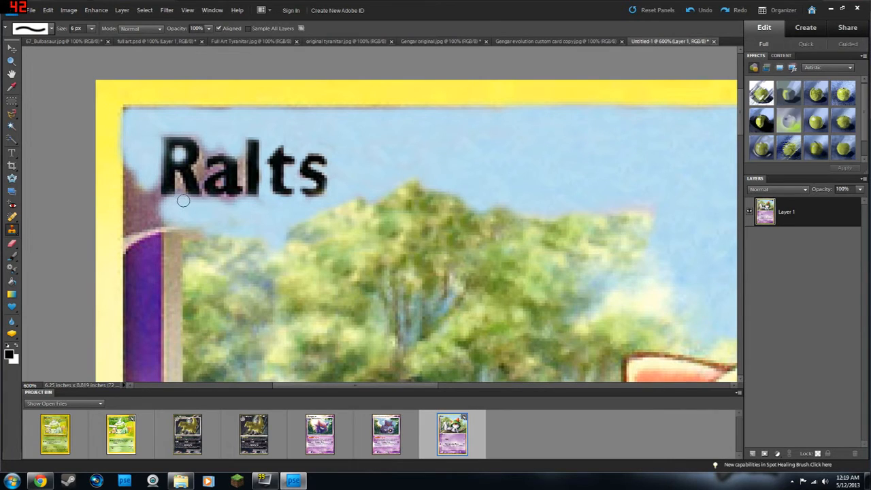
Reduce the brush to 2 px and clone sky between the legs of the R and around the letter a
key(bracketleft)
key(bracketleft)
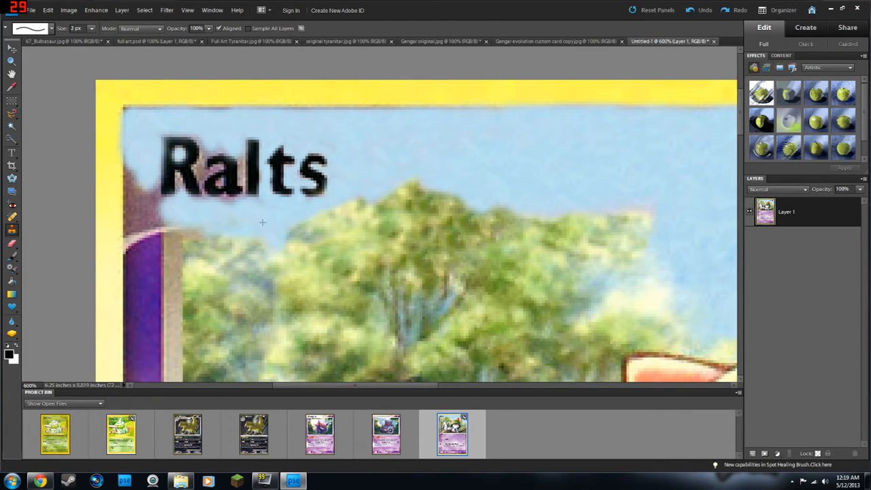
mouse_move(178, 175)
mouse_down()
mouse_move(212, 210)
mouse_move(188, 213)
mouse_move(184, 202)
mouse_move(239, 200)
mouse_move(213, 199)
mouse_up()
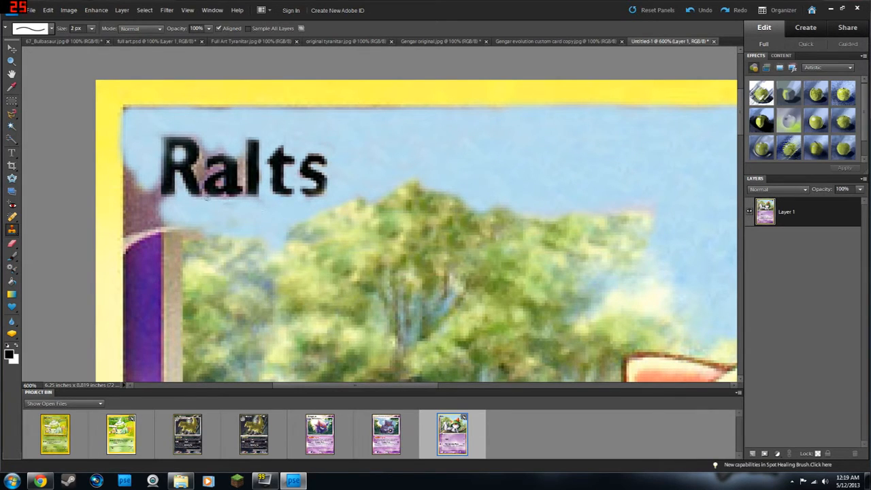
drag(200, 191, 194, 180)
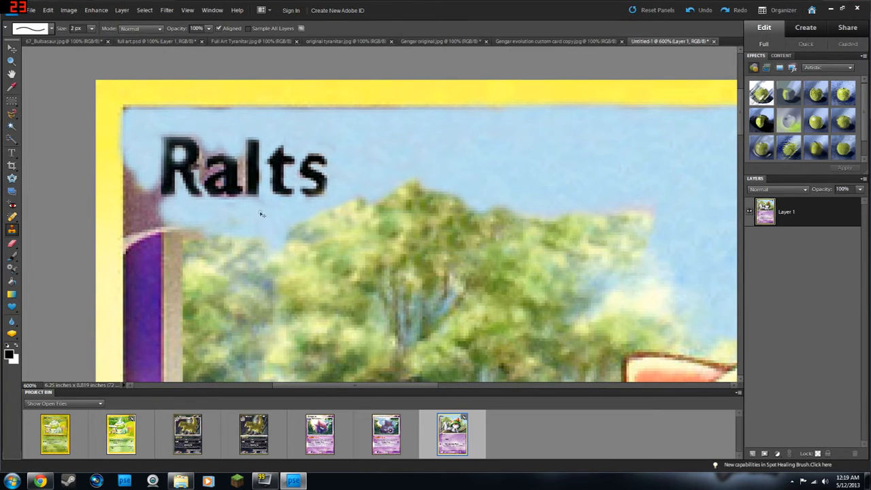
drag(204, 196, 199, 186)
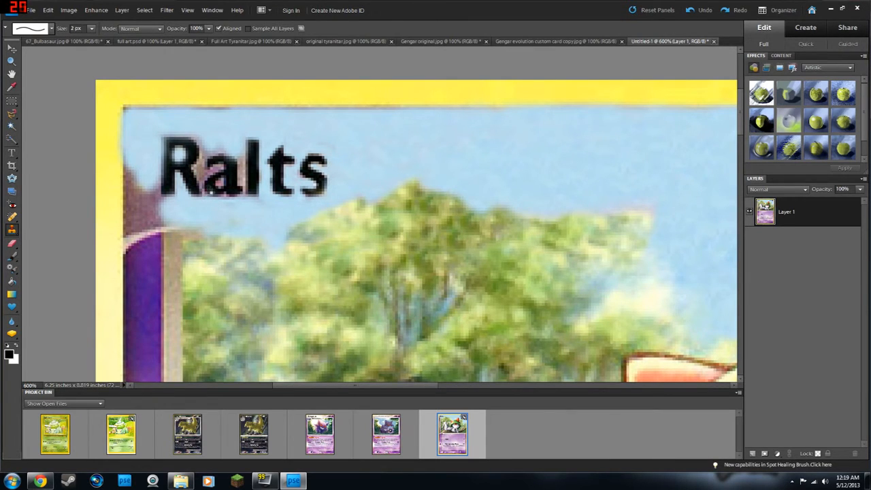
drag(206, 164, 210, 161)
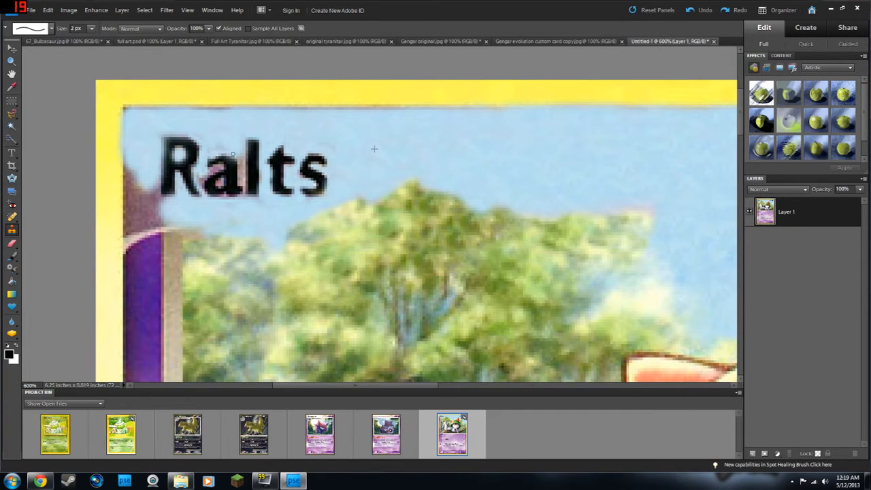
Clean the remaining purple inside and around the letter a by cloning sky with a 1 px brush
key(bracketright)
key(bracketright)
key(super)
key(super)
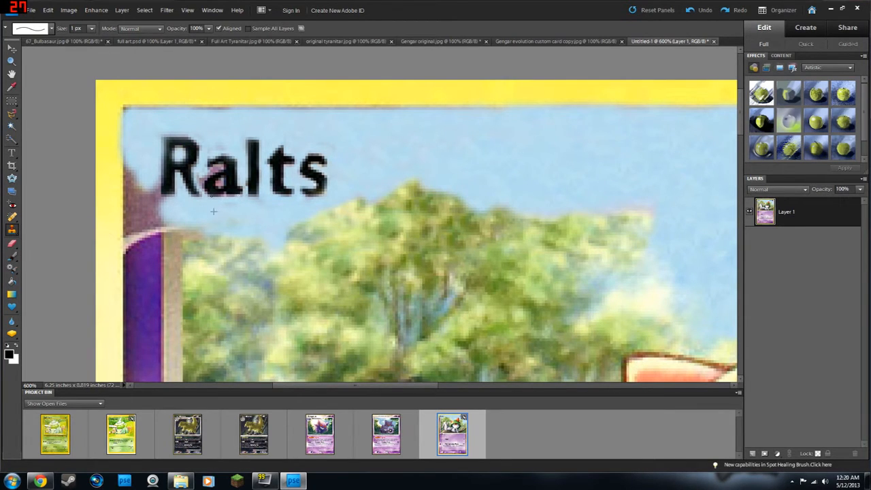
drag(242, 194, 234, 194)
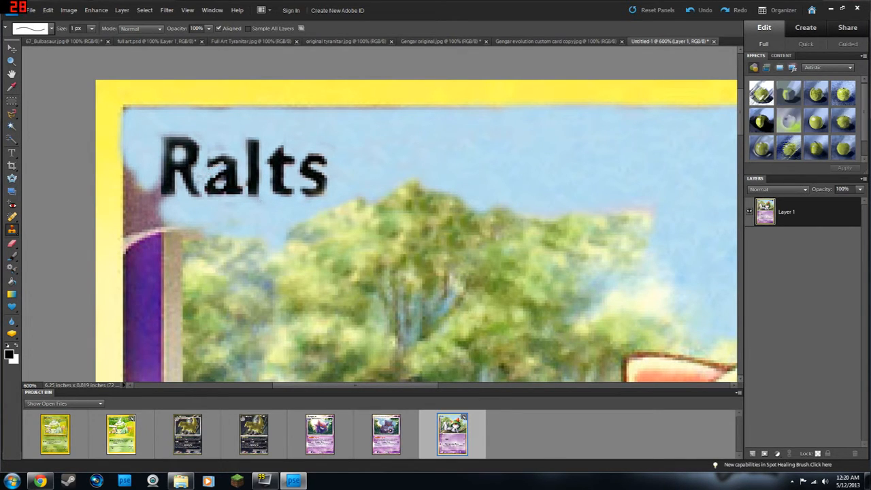
Enlarge the brush to 6 px and clone sky over the purple remnant along the yellow border below the R
key(bracketright)
key(bracketright)
key(bracketright)
key(bracketright)
mouse_move(134, 218)
mouse_down()
mouse_move(132, 226)
mouse_move(127, 199)
mouse_move(130, 213)
mouse_up()
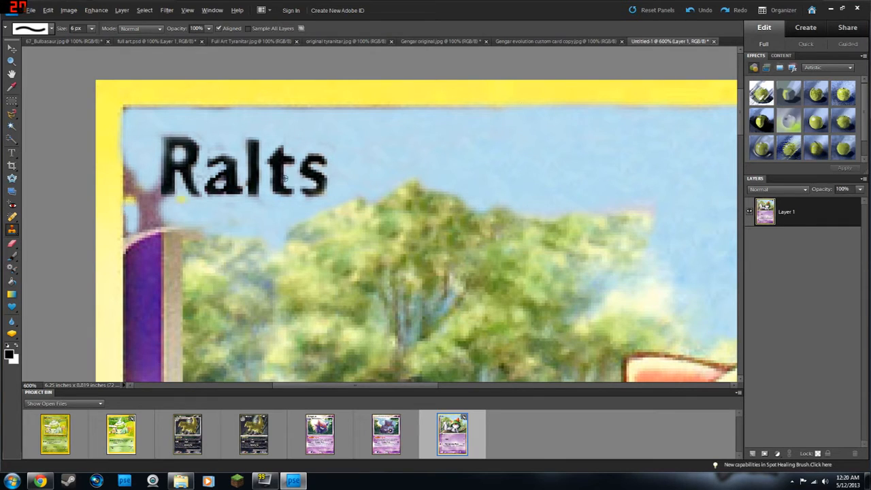
drag(129, 231, 129, 207)
Resample the sky and clone it over the remaining purple patch and pale frame curve beside the R
alt+click(382, 164)
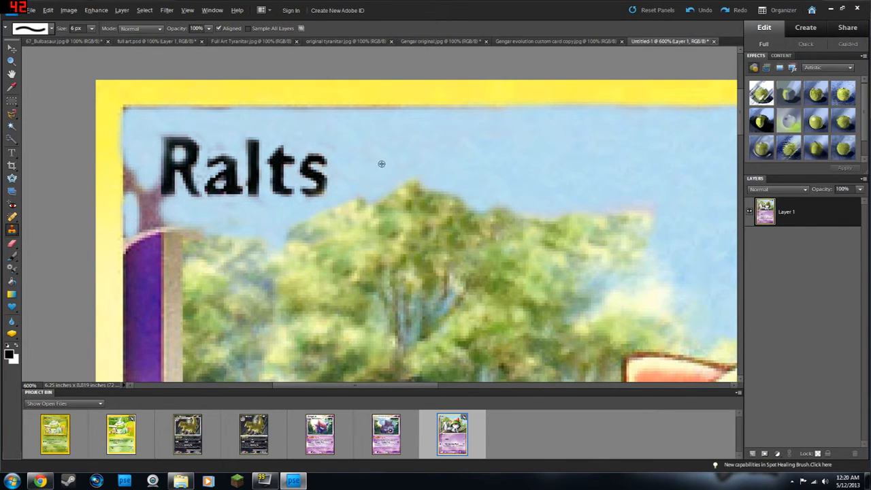
click(128, 193)
mouse_move(129, 193)
mouse_down()
mouse_move(126, 167)
mouse_move(136, 193)
mouse_move(135, 180)
mouse_move(149, 198)
mouse_move(149, 178)
mouse_move(154, 204)
mouse_move(167, 201)
mouse_move(149, 208)
mouse_move(171, 218)
mouse_move(138, 223)
mouse_move(154, 211)
mouse_move(136, 213)
mouse_move(129, 234)
mouse_move(159, 225)
mouse_up()
click(129, 175)
drag(129, 189, 130, 161)
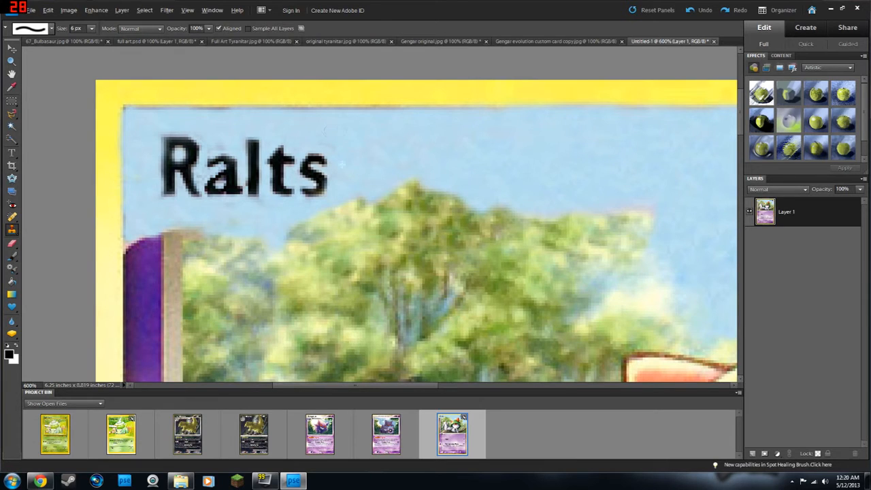
Undo the stray clone stroke above the letter a and clone foliage over the top of the pale frame strip below the name
drag(206, 144, 227, 146)
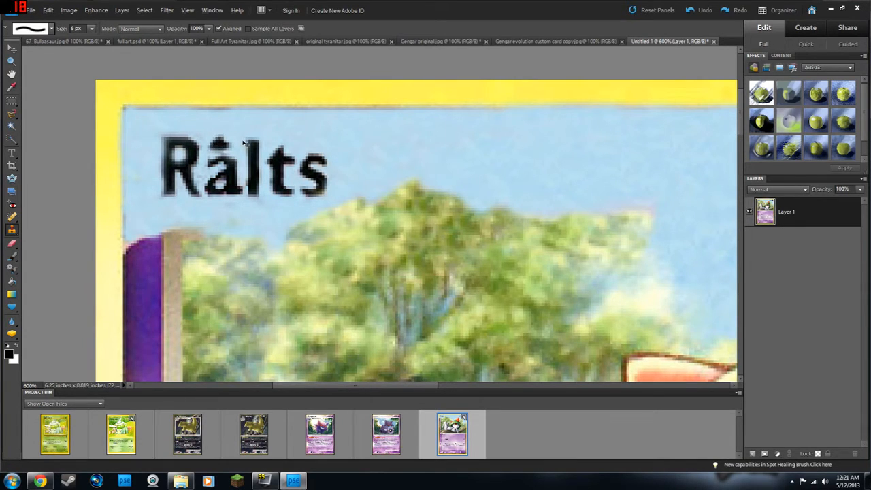
key(ctrl+z)
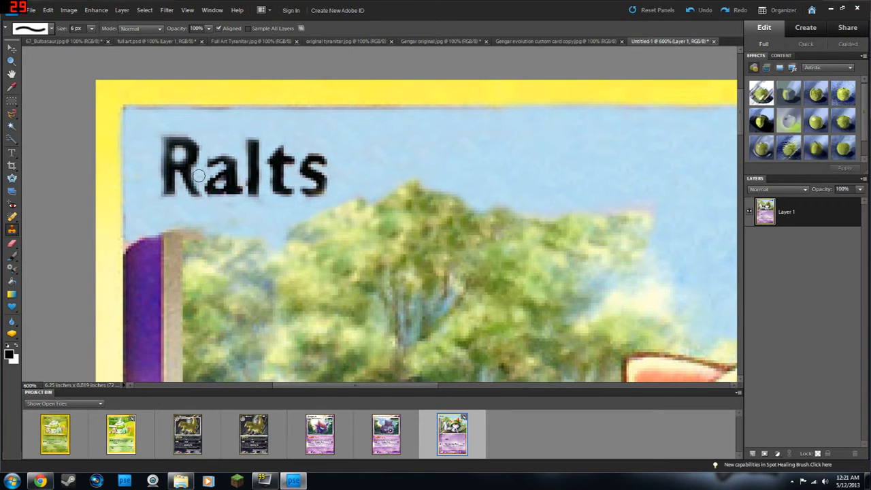
mouse_move(198, 237)
mouse_down()
mouse_move(167, 245)
mouse_move(195, 245)
mouse_move(175, 228)
mouse_move(169, 237)
mouse_move(234, 252)
mouse_move(173, 229)
mouse_move(164, 236)
mouse_move(185, 250)
mouse_move(236, 253)
mouse_move(178, 226)
mouse_move(175, 256)
mouse_up()
alt+click(234, 251)
alt+click(236, 252)
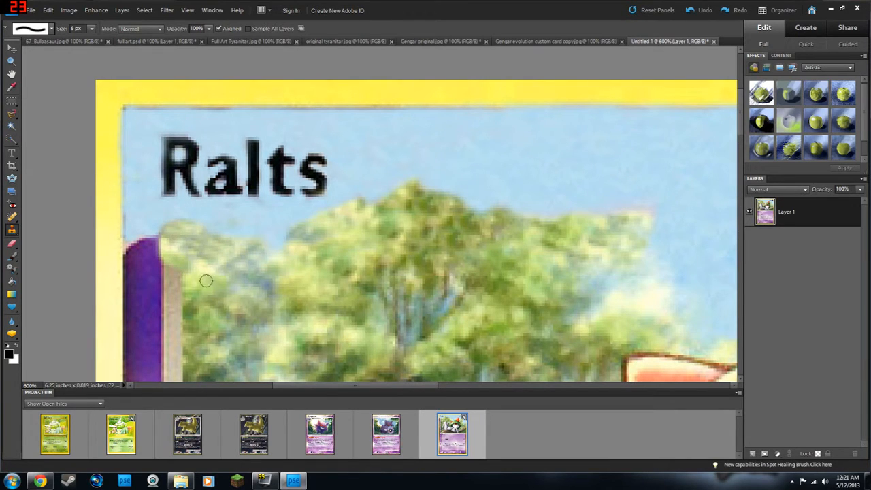
Clone tree foliage over the rounded top of the purple side frame and pale strip, out to the yellow border
scroll(228, 273, left, 2)
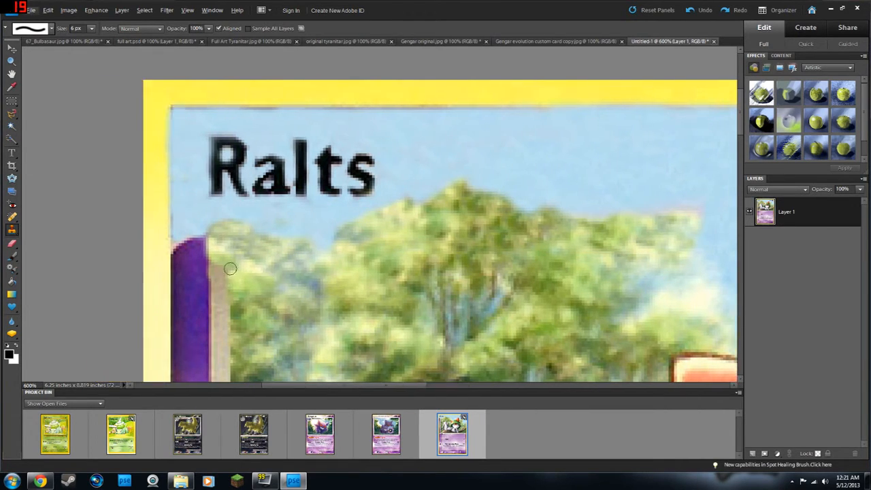
scroll(230, 268, down, 2)
mouse_move(223, 177)
mouse_down()
mouse_move(203, 155)
mouse_move(210, 170)
mouse_move(202, 148)
mouse_move(223, 171)
mouse_move(218, 147)
mouse_move(200, 176)
mouse_move(189, 152)
mouse_move(209, 161)
mouse_move(207, 135)
mouse_move(197, 143)
mouse_move(208, 125)
mouse_move(187, 146)
mouse_move(200, 129)
mouse_move(181, 141)
mouse_move(183, 128)
mouse_move(201, 124)
mouse_move(176, 143)
mouse_move(181, 170)
mouse_move(174, 137)
mouse_move(175, 128)
mouse_move(184, 196)
mouse_move(224, 173)
mouse_move(228, 202)
mouse_move(197, 196)
mouse_move(217, 199)
mouse_move(200, 211)
mouse_move(205, 188)
mouse_move(196, 195)
mouse_move(197, 219)
mouse_move(182, 215)
mouse_move(194, 190)
mouse_up()
mouse_move(276, 190)
mouse_down()
mouse_move(189, 218)
mouse_move(191, 194)
mouse_move(177, 173)
mouse_move(180, 225)
mouse_move(175, 203)
mouse_up()
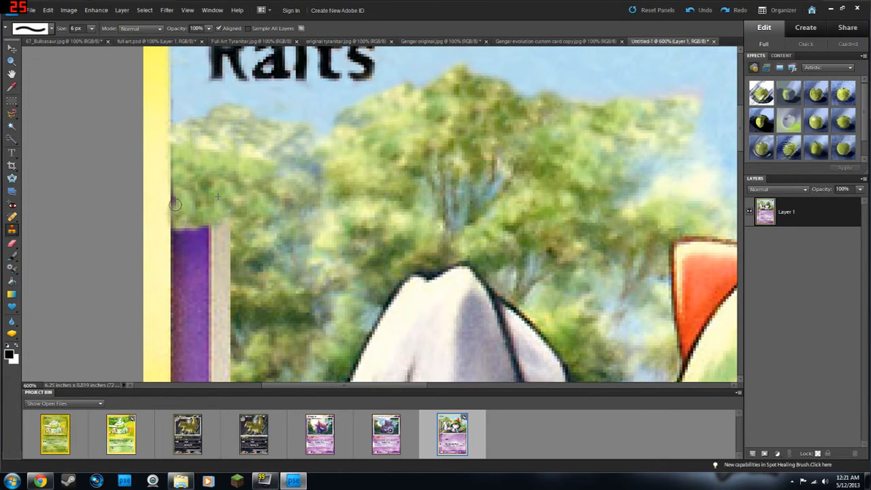
Continue cloning foliage down over the purple frame and pale strip beside Ralts's raised legs
scroll(271, 201, down, 1)
scroll(265, 198, down, 3)
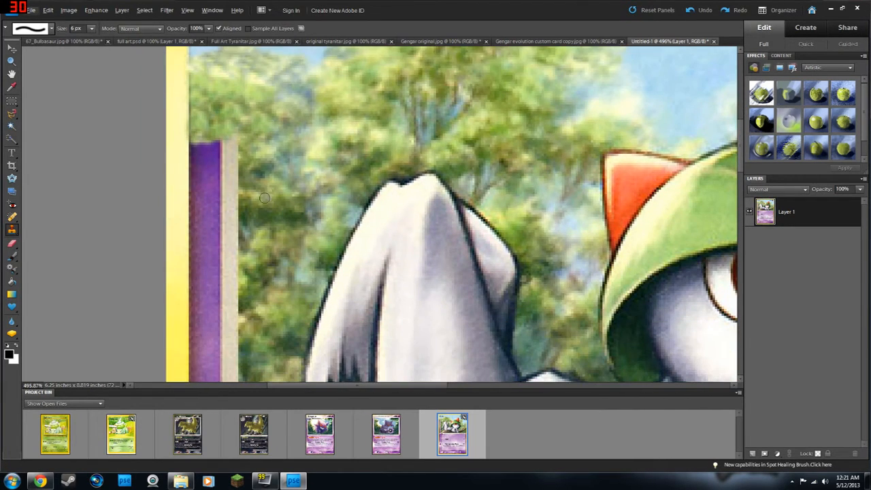
mouse_move(245, 204)
mouse_down()
mouse_move(238, 180)
mouse_move(233, 194)
mouse_move(235, 139)
mouse_move(231, 154)
mouse_move(216, 158)
mouse_move(227, 174)
mouse_move(232, 162)
mouse_move(221, 175)
mouse_move(222, 145)
mouse_move(208, 148)
mouse_move(216, 164)
mouse_move(194, 139)
mouse_move(197, 165)
mouse_move(196, 134)
mouse_move(196, 193)
mouse_move(209, 168)
mouse_move(209, 192)
mouse_move(202, 174)
mouse_move(220, 199)
mouse_up()
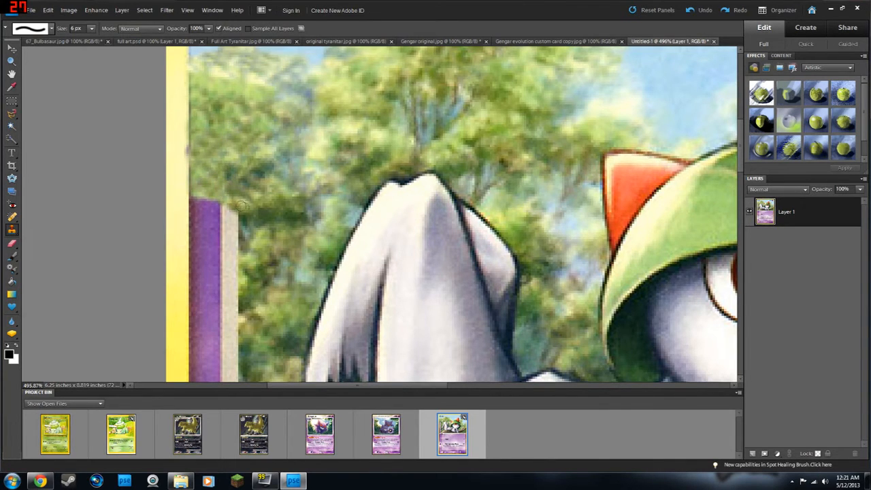
scroll(241, 206, down, 3)
mouse_move(235, 218)
mouse_down()
mouse_move(228, 194)
mouse_move(234, 188)
mouse_move(228, 228)
mouse_move(225, 211)
mouse_move(235, 203)
mouse_move(232, 212)
mouse_move(229, 185)
mouse_move(228, 212)
mouse_move(239, 176)
mouse_up()
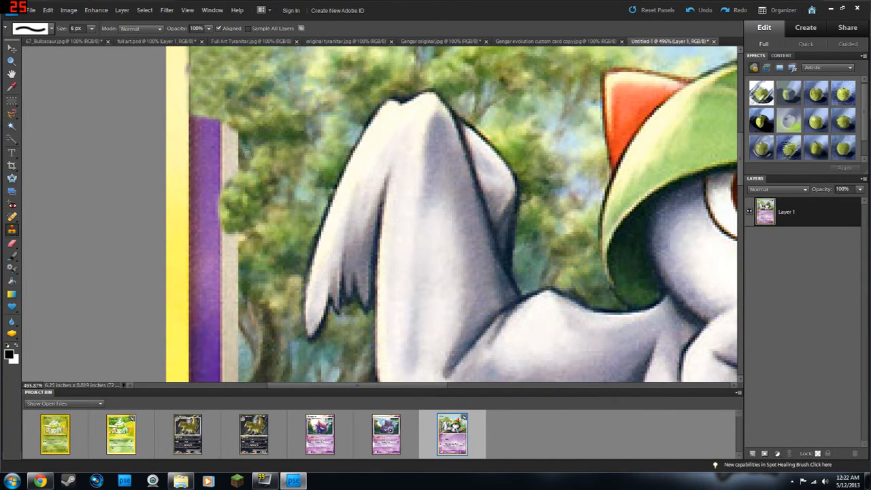
mouse_move(238, 166)
mouse_down()
mouse_move(233, 144)
mouse_move(238, 165)
mouse_move(236, 155)
mouse_move(235, 173)
mouse_move(222, 136)
mouse_move(236, 150)
mouse_move(227, 121)
mouse_move(229, 185)
mouse_move(215, 132)
mouse_move(217, 176)
mouse_move(214, 114)
mouse_move(211, 147)
mouse_move(192, 126)
mouse_up()
Clean the foliage edge along the yellow border and clone more leaves over the upper end of the remaining purple frame
scroll(195, 110, up, 2)
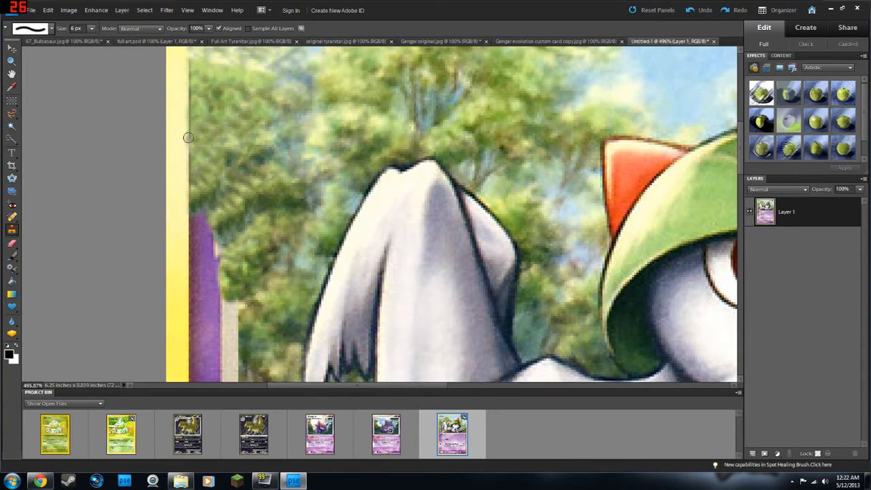
mouse_move(188, 143)
mouse_down()
mouse_move(193, 136)
mouse_move(189, 154)
mouse_up()
drag(185, 197, 188, 135)
alt+click(226, 149)
scroll(240, 196, down, 2)
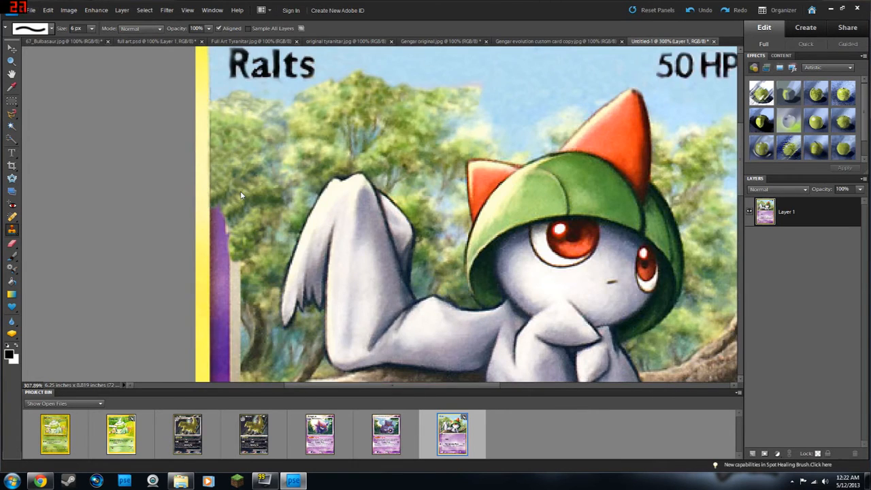
scroll(241, 195, up, 2)
mouse_move(230, 304)
mouse_down()
mouse_move(216, 284)
mouse_move(217, 255)
mouse_move(214, 281)
mouse_move(207, 231)
mouse_move(207, 262)
mouse_move(203, 215)
mouse_move(197, 242)
mouse_move(197, 224)
mouse_move(193, 246)
mouse_up()
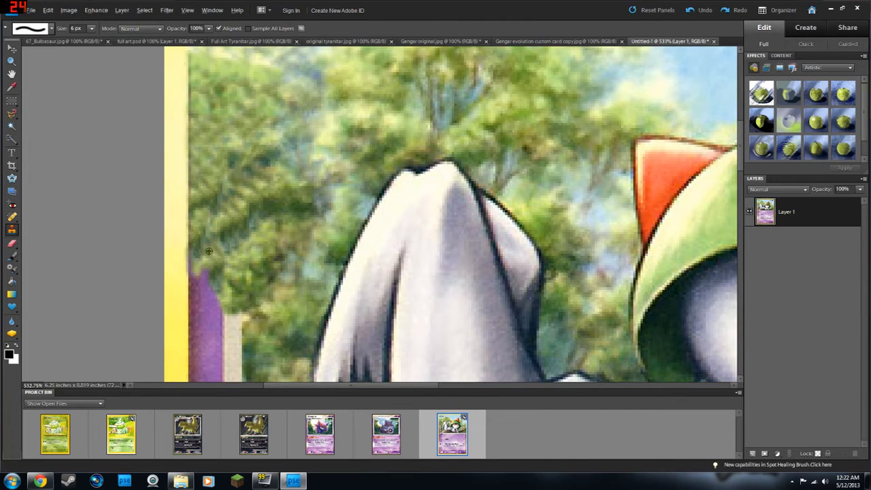
Clone foliage and branch texture over the purple frame and pale strip beside the curved tree trunk
scroll(209, 250, down, 5)
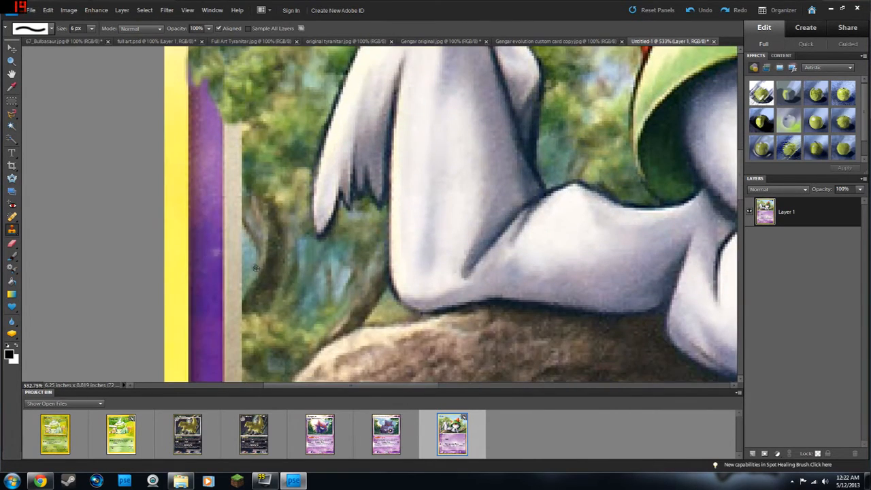
mouse_move(245, 262)
mouse_down()
mouse_move(236, 236)
mouse_move(254, 253)
mouse_move(255, 232)
mouse_move(235, 211)
mouse_move(234, 110)
mouse_move(234, 159)
mouse_move(264, 158)
mouse_move(212, 134)
mouse_move(243, 126)
mouse_move(233, 158)
mouse_move(223, 128)
mouse_move(236, 122)
mouse_move(228, 127)
mouse_move(206, 100)
mouse_move(205, 107)
mouse_move(205, 85)
mouse_move(196, 134)
mouse_move(196, 66)
mouse_move(196, 104)
mouse_up()
alt+click(234, 118)
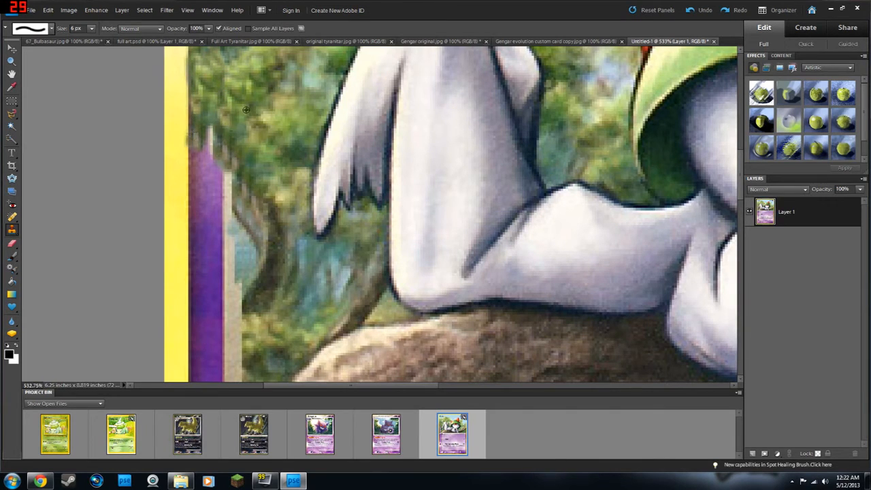
mouse_move(219, 132)
mouse_down()
mouse_move(205, 146)
mouse_move(194, 78)
mouse_up()
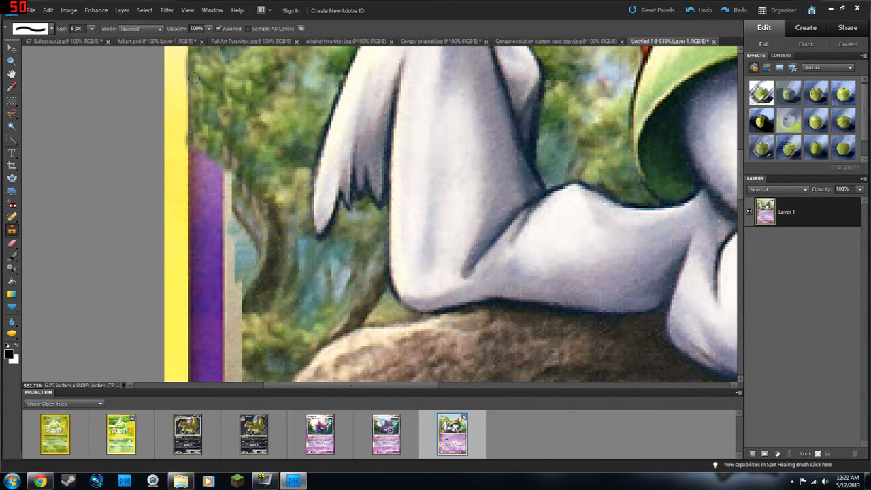
mouse_move(194, 145)
mouse_down()
mouse_move(194, 175)
mouse_move(205, 145)
mouse_move(209, 172)
mouse_move(242, 139)
mouse_move(218, 173)
mouse_move(221, 146)
mouse_up()
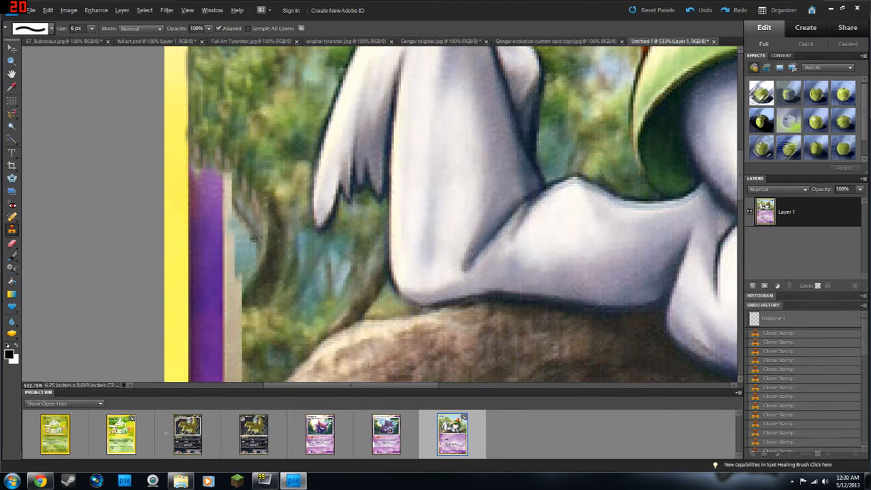
Clone the blue-green background beside the curved trunk across the pale strip and purple frame to the yellow border
mouse_move(241, 255)
mouse_down()
mouse_move(230, 242)
mouse_move(228, 267)
mouse_move(227, 232)
mouse_up()
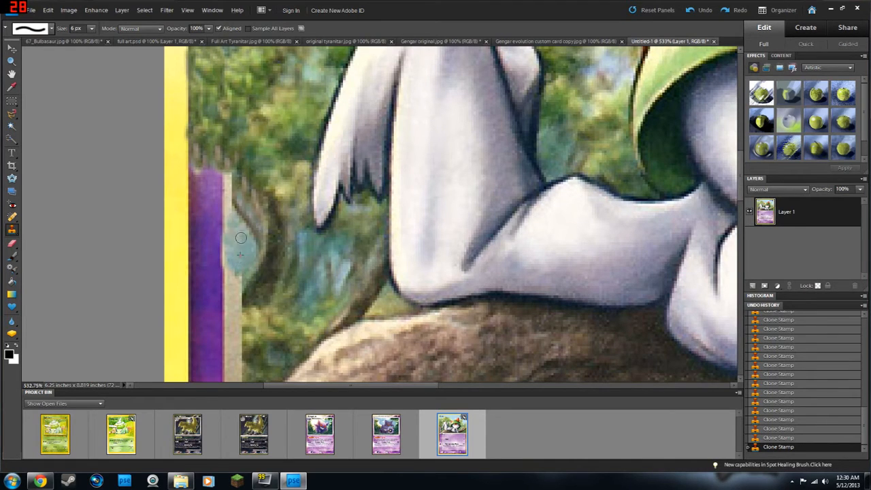
mouse_move(241, 244)
mouse_down()
mouse_move(237, 215)
mouse_move(243, 240)
mouse_move(218, 222)
mouse_up()
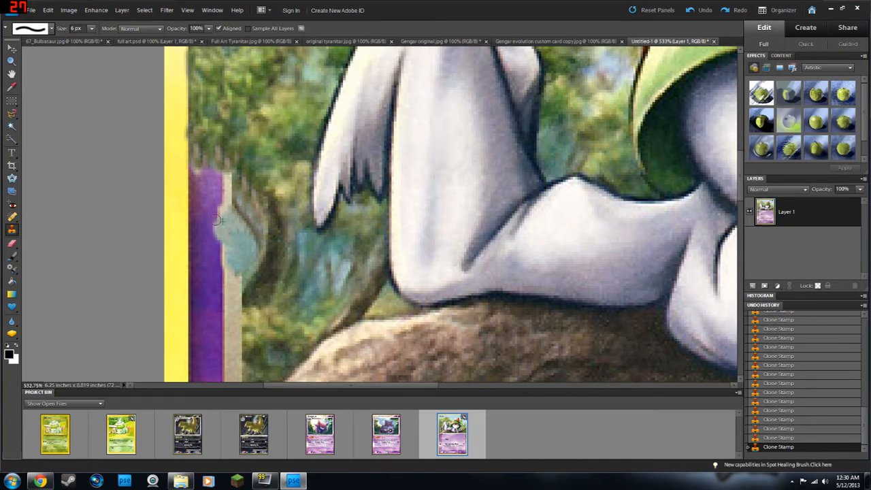
mouse_move(234, 252)
mouse_down()
mouse_move(213, 262)
mouse_move(213, 235)
mouse_move(200, 259)
mouse_move(208, 251)
mouse_move(224, 260)
mouse_move(216, 267)
mouse_move(202, 256)
mouse_move(237, 254)
mouse_move(202, 262)
mouse_move(197, 239)
mouse_move(193, 262)
mouse_move(220, 243)
mouse_move(198, 245)
mouse_move(212, 234)
mouse_up()
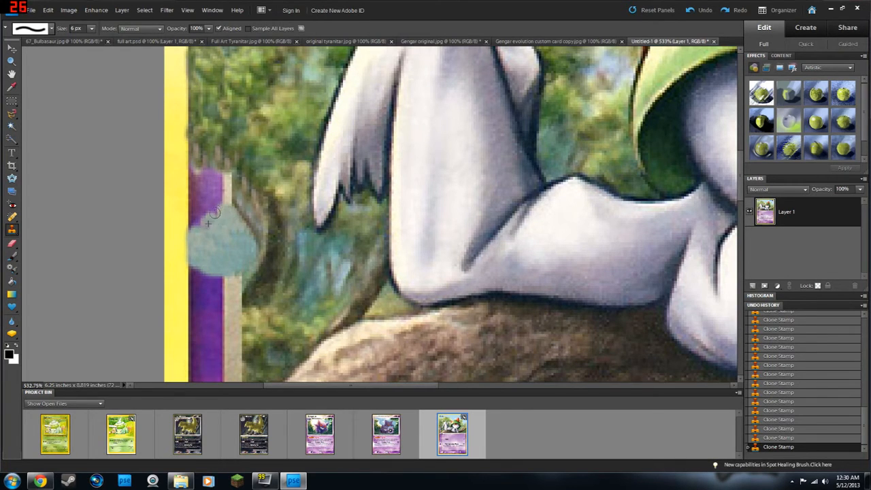
key(alt+w)
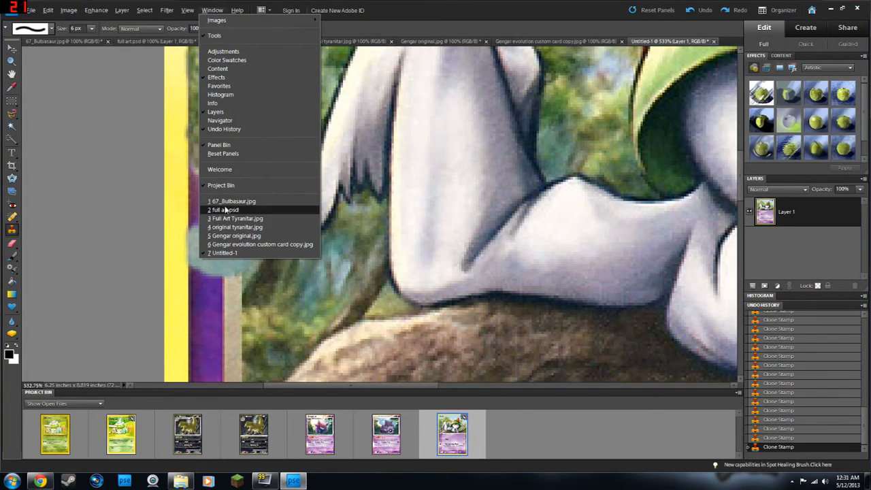
click(357, 184)
Resample nearby branches and blue-green background to cover the purple remnant between the foliage and the blue-green patch
mouse_move(232, 199)
mouse_down()
mouse_move(217, 176)
mouse_move(246, 171)
mouse_move(236, 160)
mouse_move(225, 188)
mouse_move(231, 168)
mouse_move(214, 157)
mouse_move(216, 174)
mouse_move(207, 159)
mouse_move(207, 177)
mouse_move(214, 158)
mouse_move(202, 145)
mouse_move(198, 170)
mouse_up()
alt+click(245, 169)
alt+click(202, 145)
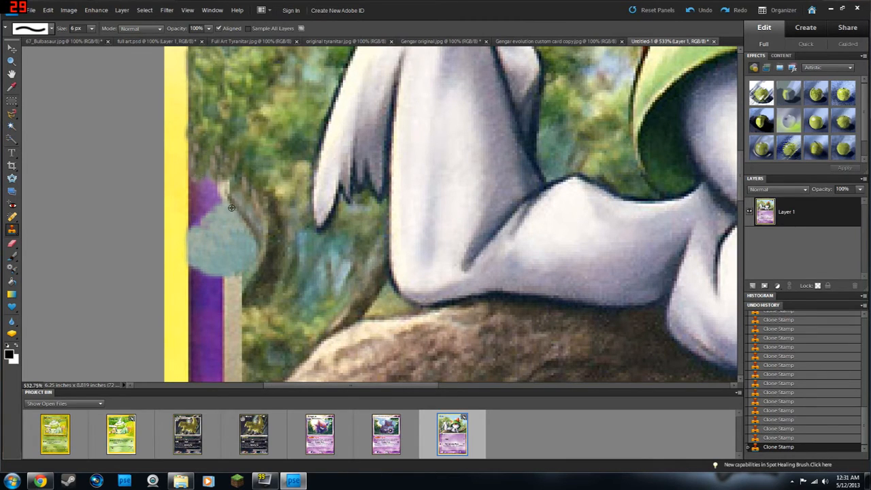
mouse_move(230, 201)
mouse_down()
mouse_move(221, 176)
mouse_move(220, 189)
mouse_move(210, 178)
mouse_up()
alt+click(239, 168)
click(220, 180)
alt+click(226, 170)
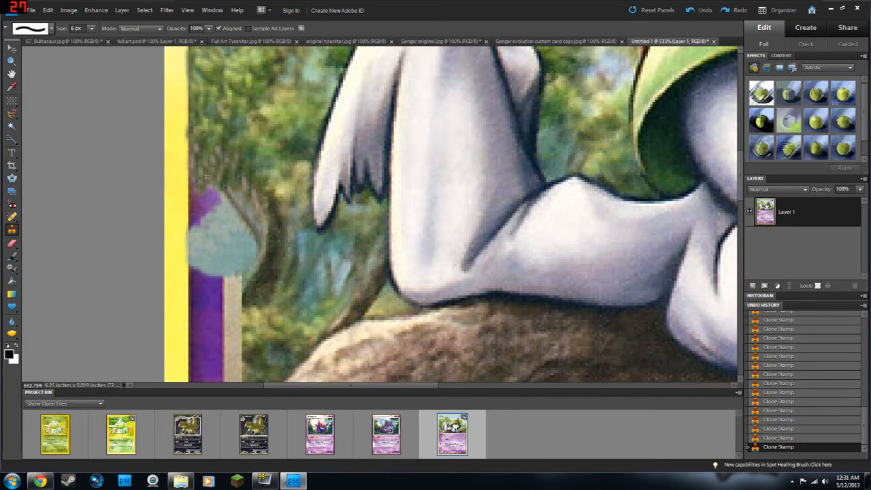
drag(193, 178, 199, 187)
mouse_move(226, 216)
mouse_down()
mouse_move(219, 196)
mouse_move(211, 213)
mouse_move(211, 200)
mouse_move(199, 210)
mouse_move(203, 224)
mouse_move(195, 228)
mouse_move(195, 203)
mouse_up()
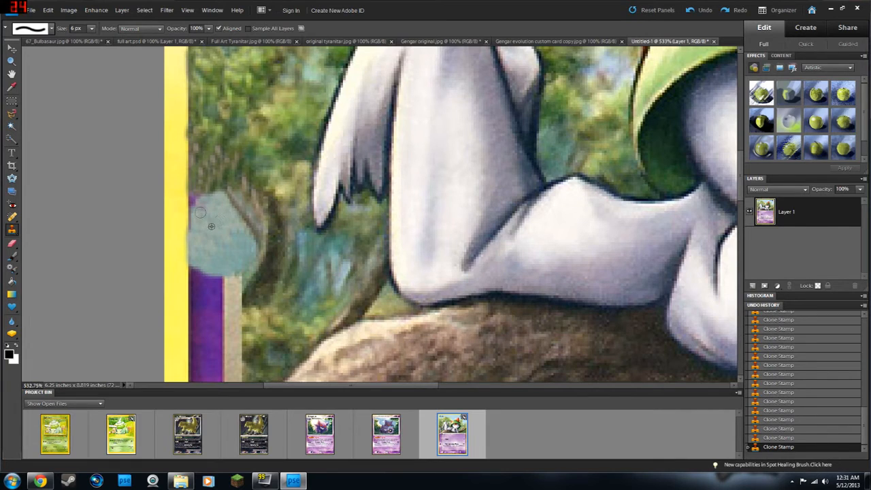
drag(193, 228, 197, 201)
Clone foliage over the lower end of the pale strip just above the BASIC banner
scroll(227, 262, down, 3)
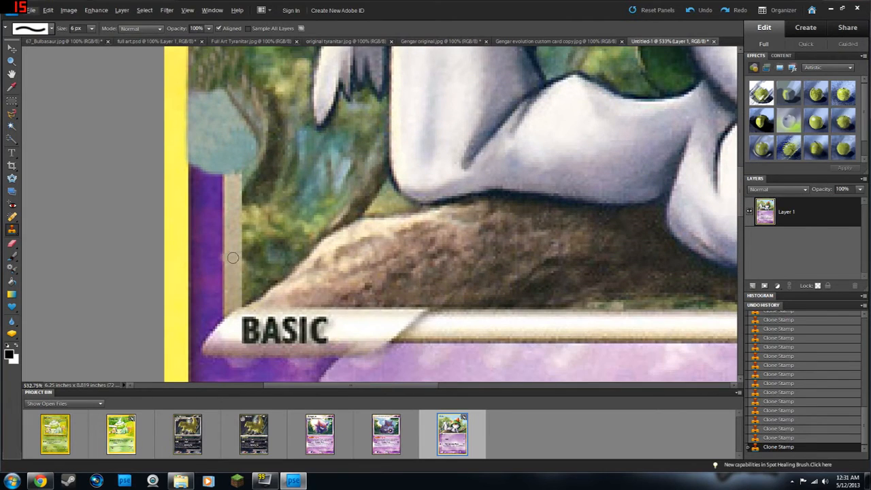
drag(233, 303, 236, 261)
alt+click(269, 254)
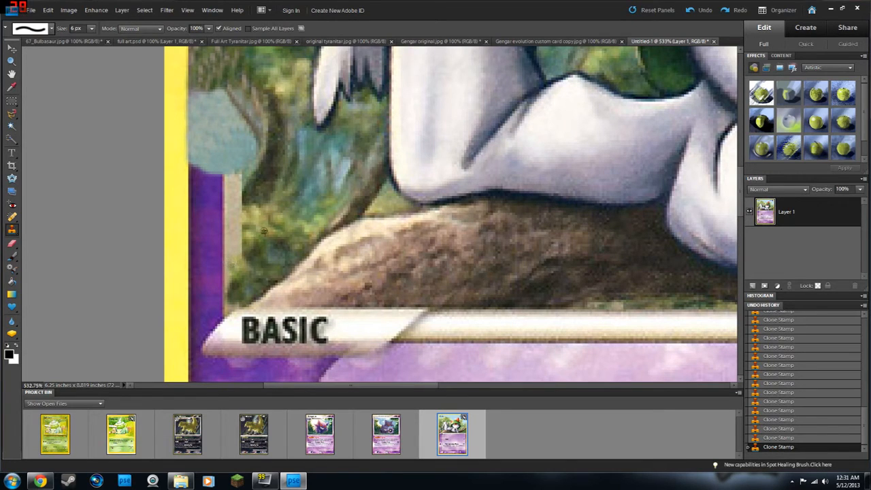
drag(229, 255, 228, 235)
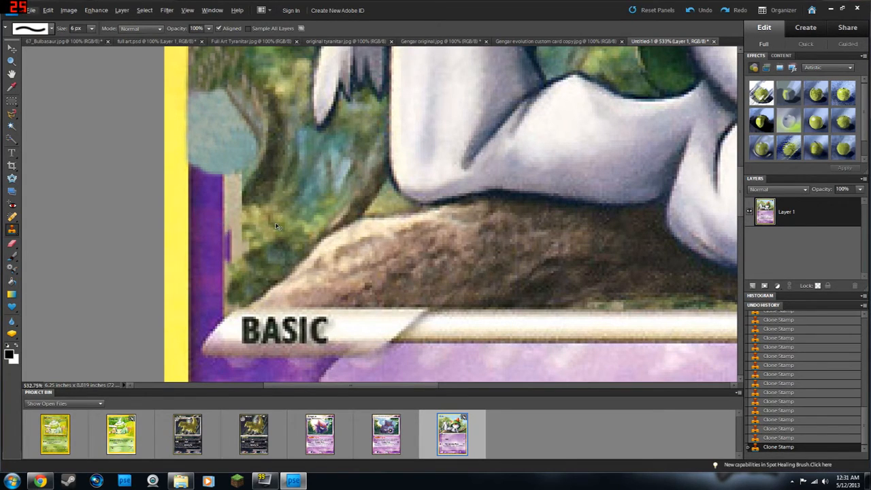
key(ctrl+z)
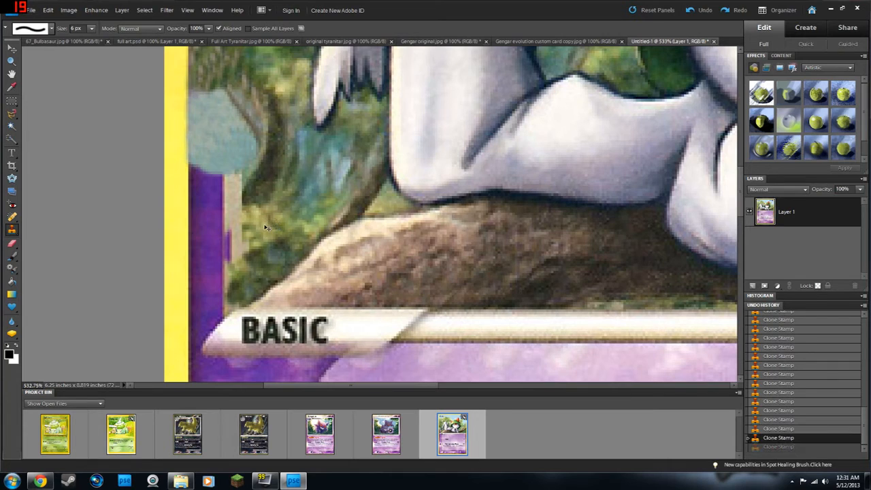
key(ctrl+z)
Clone bush foliage across the pale strip and purple frame above the BASIC banner, out to the yellow border
mouse_move(235, 251)
mouse_down()
mouse_move(269, 226)
mouse_move(255, 221)
mouse_move(230, 231)
mouse_move(229, 210)
mouse_move(219, 220)
mouse_move(241, 206)
mouse_move(228, 211)
mouse_move(254, 230)
mouse_move(225, 274)
mouse_up()
mouse_move(236, 224)
mouse_down()
mouse_move(212, 249)
mouse_move(207, 219)
mouse_move(232, 211)
mouse_move(199, 248)
mouse_move(194, 231)
mouse_move(197, 239)
mouse_up()
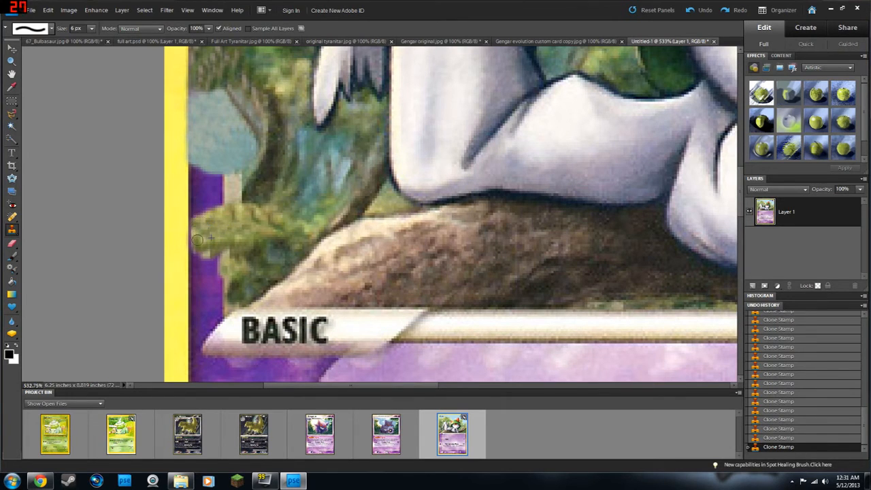
mouse_move(238, 219)
mouse_down()
mouse_move(224, 249)
mouse_move(229, 269)
mouse_move(230, 236)
mouse_move(208, 254)
mouse_move(213, 271)
mouse_move(198, 267)
mouse_move(195, 251)
mouse_move(196, 264)
mouse_move(194, 228)
mouse_move(196, 250)
mouse_up()
mouse_move(225, 280)
mouse_down()
mouse_move(202, 270)
mouse_move(202, 279)
mouse_move(248, 283)
mouse_move(202, 289)
mouse_move(197, 269)
mouse_move(199, 296)
mouse_move(263, 267)
mouse_move(226, 308)
mouse_move(215, 313)
mouse_move(234, 301)
mouse_move(201, 317)
mouse_move(204, 305)
mouse_move(193, 315)
mouse_move(193, 265)
mouse_move(203, 302)
mouse_move(210, 286)
mouse_move(255, 275)
mouse_move(192, 322)
mouse_up()
alt+click(264, 268)
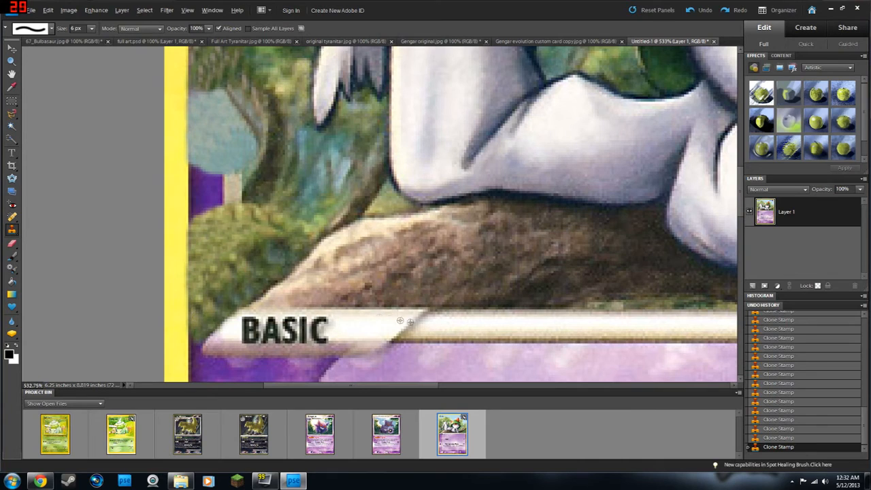
Sample the white BASIC banner and clone it over its slanted end to extend the banner to the yellow border
alt+click(373, 312)
drag(239, 313, 193, 313)
mouse_move(200, 311)
mouse_down()
mouse_move(225, 321)
mouse_move(212, 332)
mouse_up()
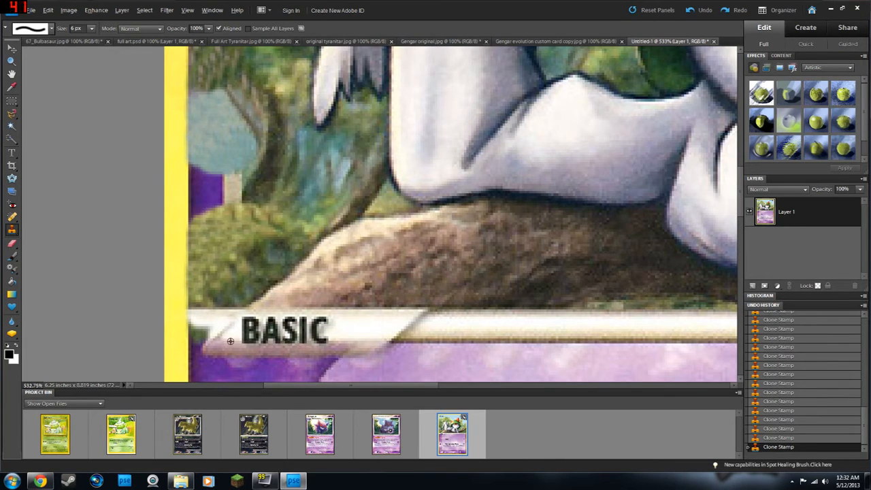
mouse_move(230, 340)
mouse_down()
mouse_move(196, 339)
mouse_move(200, 346)
mouse_up()
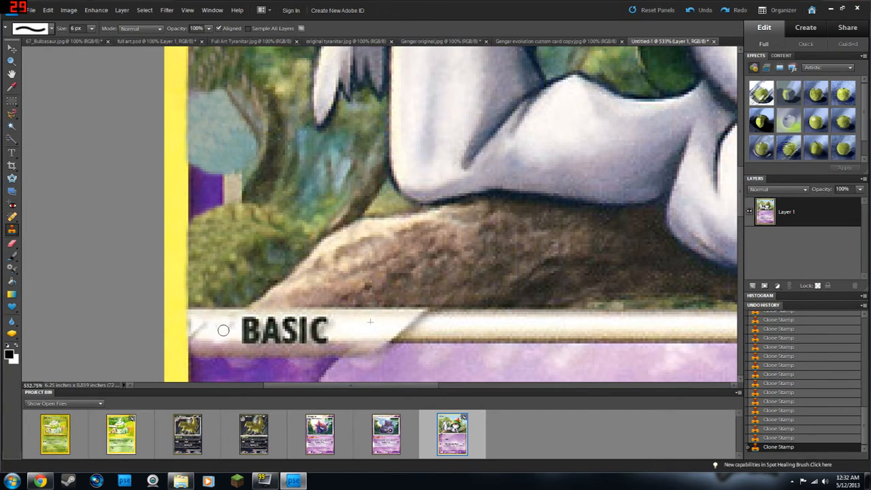
mouse_move(228, 324)
mouse_down()
mouse_move(194, 320)
mouse_move(192, 349)
mouse_up()
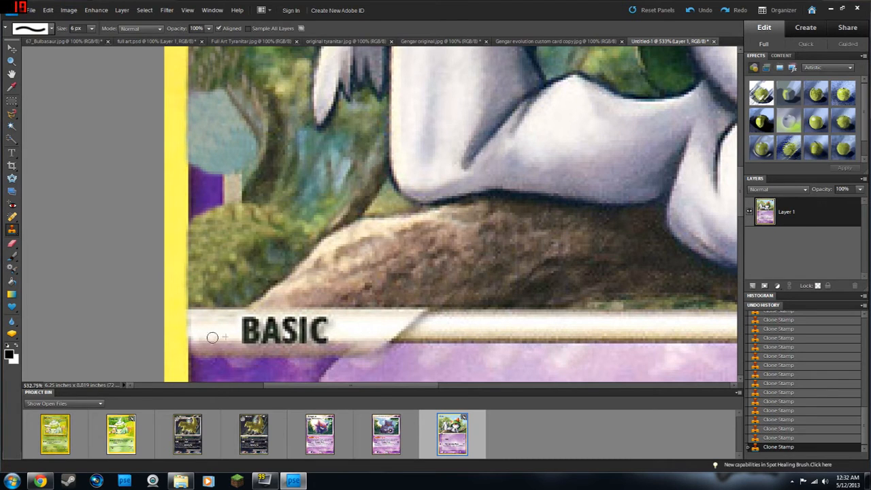
drag(434, 313, 414, 306)
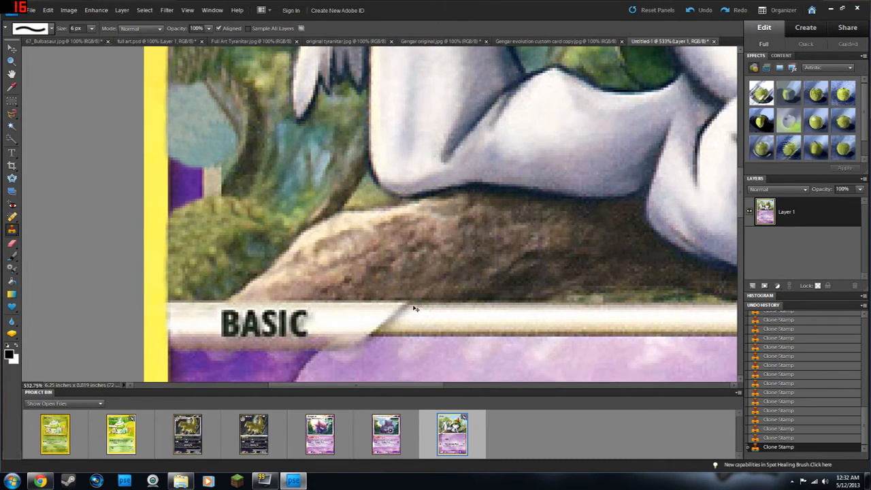
scroll(415, 309, down, 5)
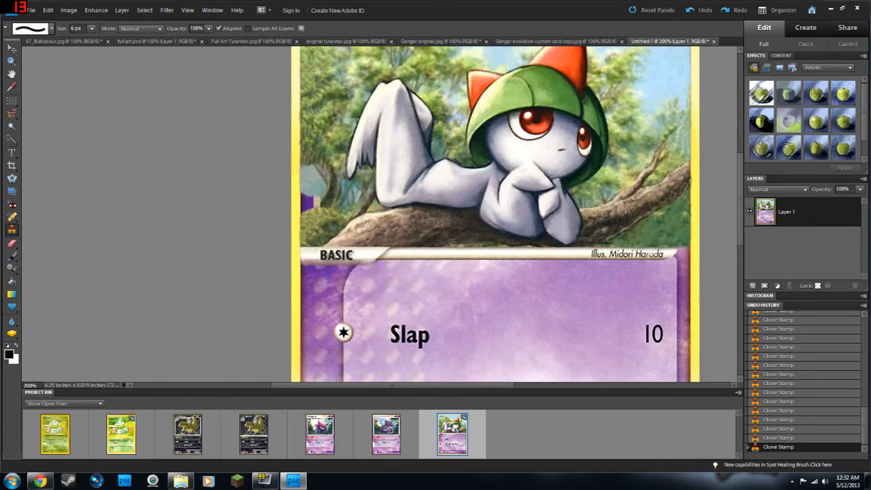
scroll(490, 239, right, 5)
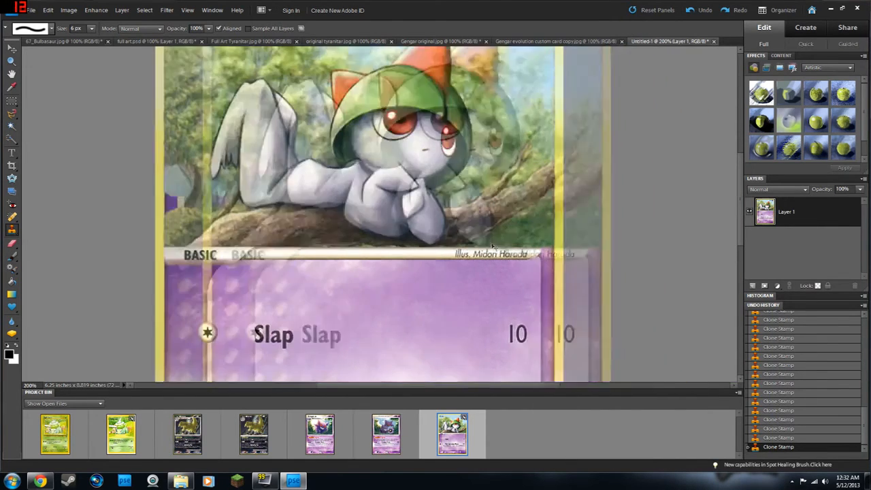
scroll(500, 254, up, 4)
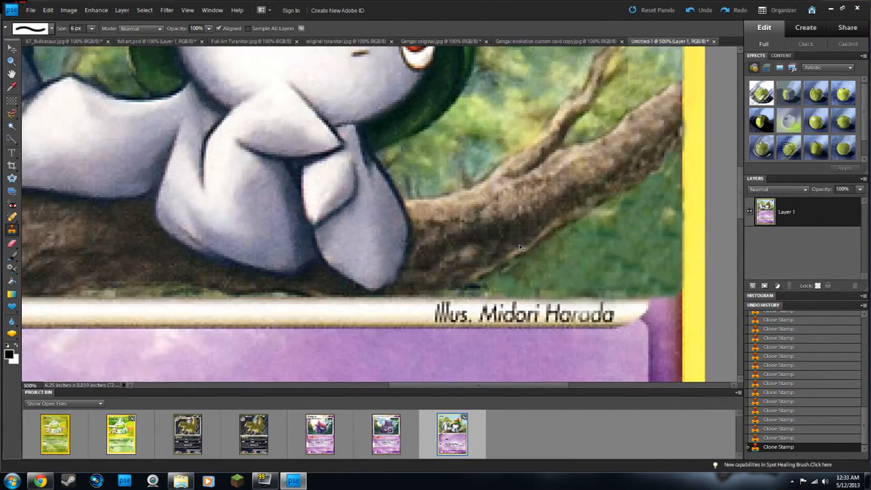
Compare the whole card at an earlier Clone Stamp history state, and return to the latest state
scroll(517, 243, right, 3)
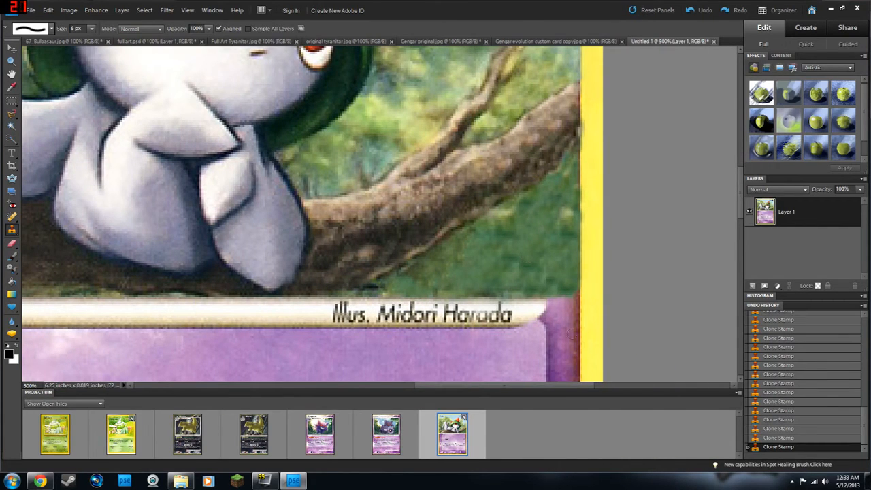
click(783, 329)
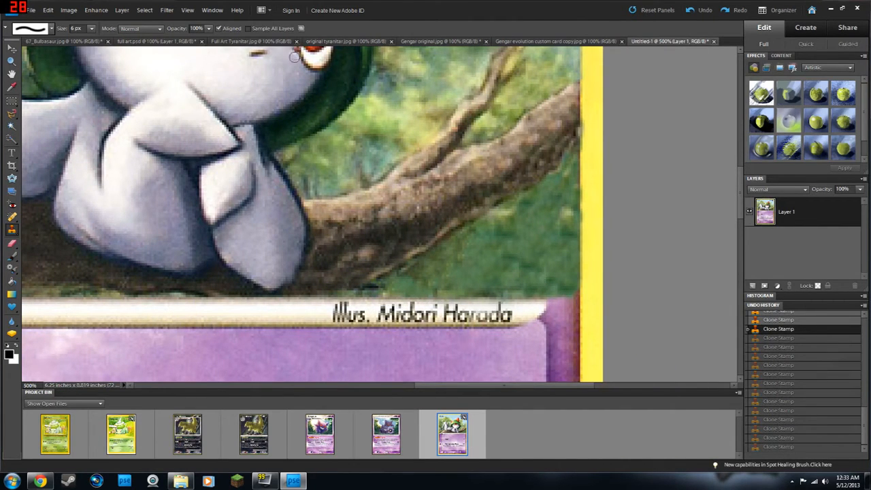
key(ctrl+minus)
key(ctrl+minus)
key(ctrl+minus)
key(ctrl+minus)
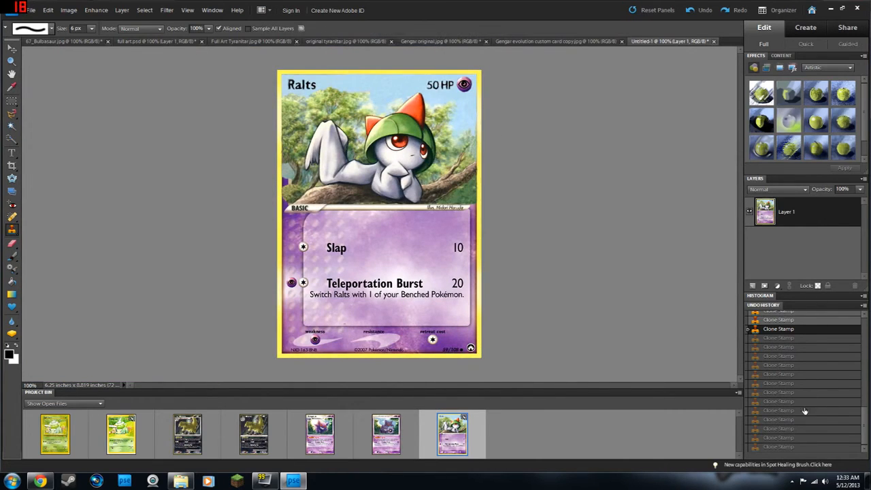
click(772, 448)
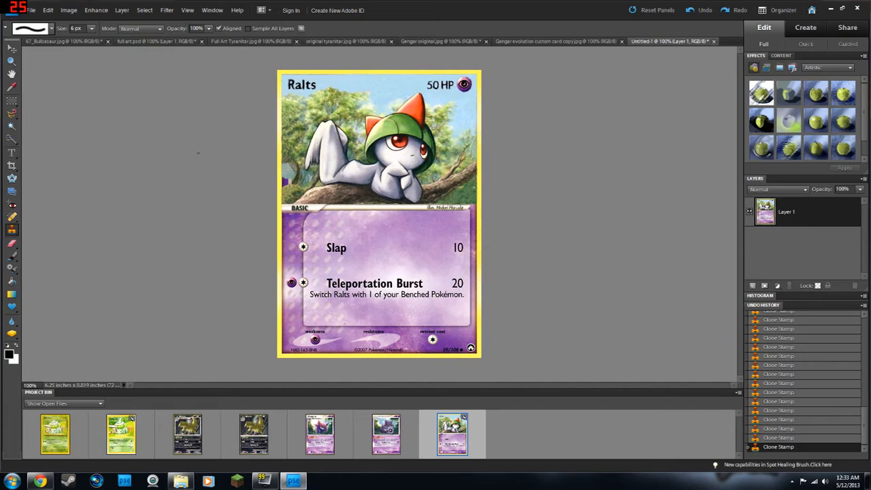
Reset the workspace panels to their default layout
key(ctrl+equal)
key(ctrl+equal)
click(208, 11)
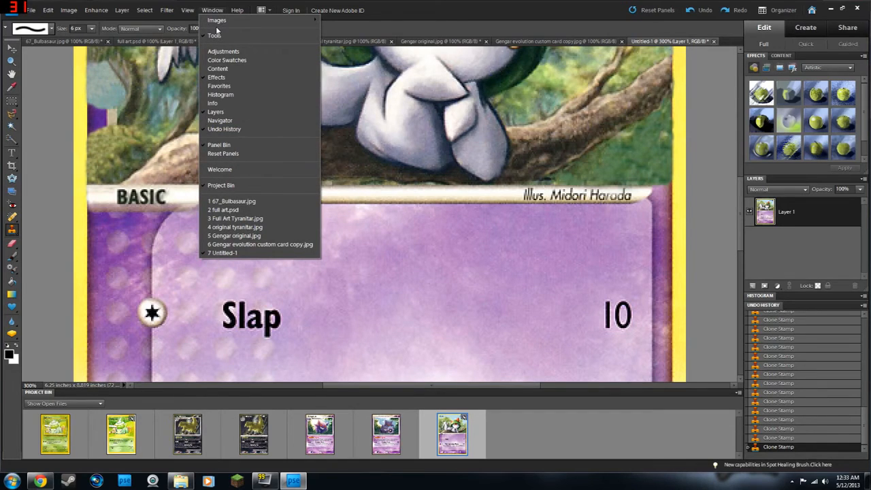
click(242, 154)
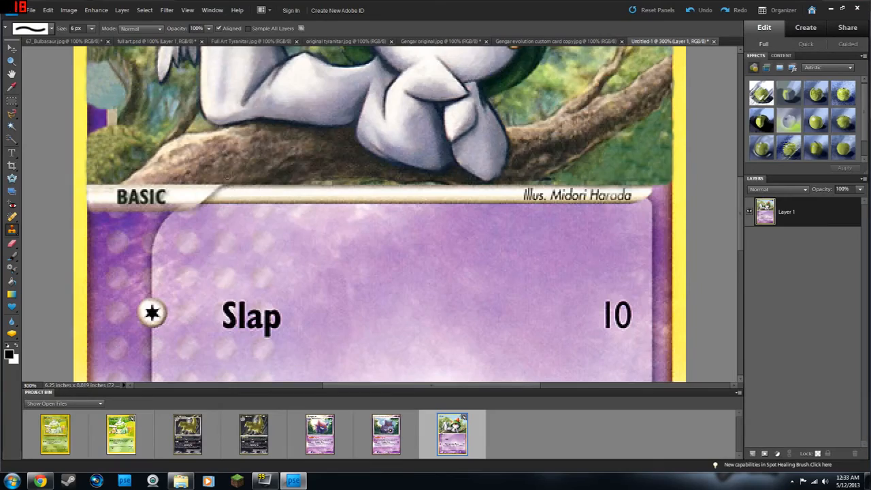
Clone blue-green background over the upper part of the purple remnant between the yellow border and the tree trunk
scroll(150, 201, up, 5)
scroll(150, 202, left, 6)
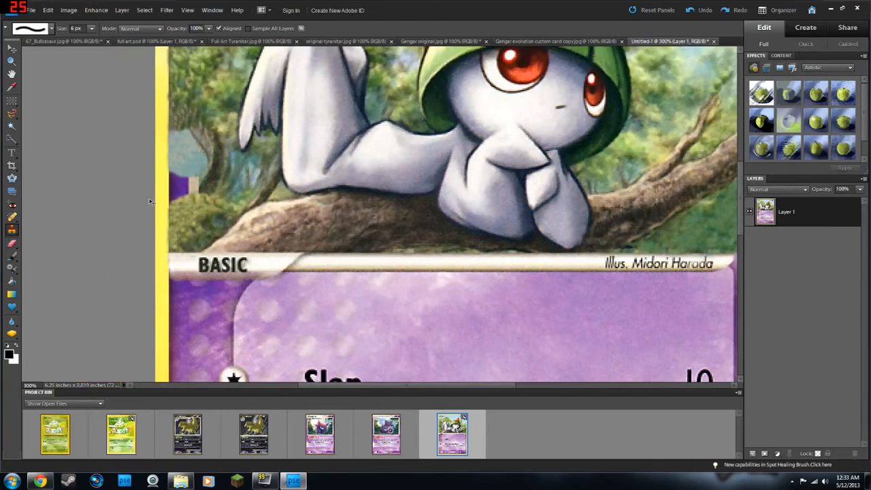
key(ctrl+equal)
key(ctrl+equal)
key(ctrl+equal)
scroll(136, 168, left, 5)
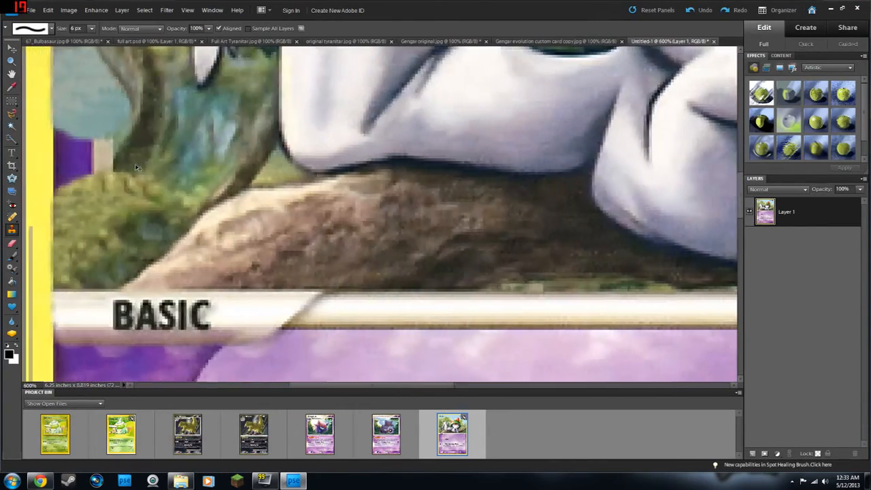
scroll(136, 167, left, 6)
scroll(213, 198, up, 5)
alt+click(214, 198)
click(182, 218)
alt+click(206, 210)
click(181, 220)
alt+click(206, 206)
click(189, 226)
alt+click(219, 205)
click(194, 228)
alt+click(201, 195)
mouse_move(206, 220)
mouse_down()
mouse_move(233, 214)
mouse_move(213, 237)
mouse_move(195, 229)
mouse_move(194, 215)
mouse_move(190, 242)
mouse_move(181, 217)
mouse_move(191, 237)
mouse_up()
Clone background over the rest of the purple remnant along the top of the bush, out to the yellow border
alt+click(219, 213)
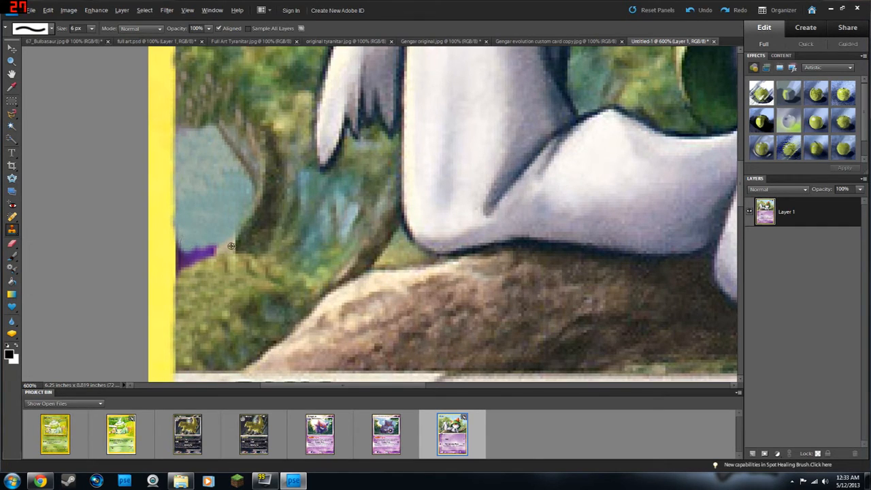
mouse_move(241, 241)
mouse_down()
mouse_move(231, 248)
mouse_move(249, 224)
mouse_move(238, 234)
mouse_up()
mouse_move(214, 247)
mouse_down()
mouse_move(187, 246)
mouse_move(184, 260)
mouse_move(216, 249)
mouse_move(181, 264)
mouse_move(181, 234)
mouse_move(218, 254)
mouse_move(182, 266)
mouse_up()
Sample the white banner's edge and clone its upper and lower edges past the illustrator credit to the yellow border
scroll(259, 223, right, 3)
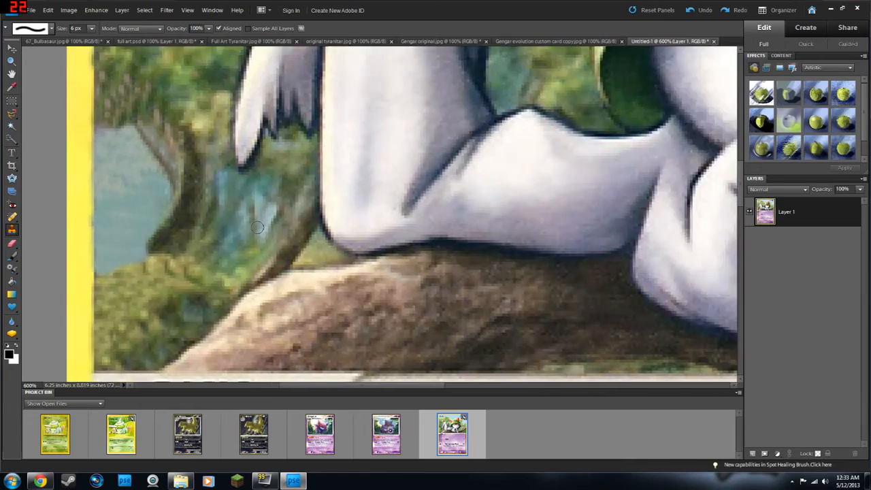
scroll(258, 225, down, 4)
scroll(252, 228, right, 6)
scroll(250, 229, right, 10)
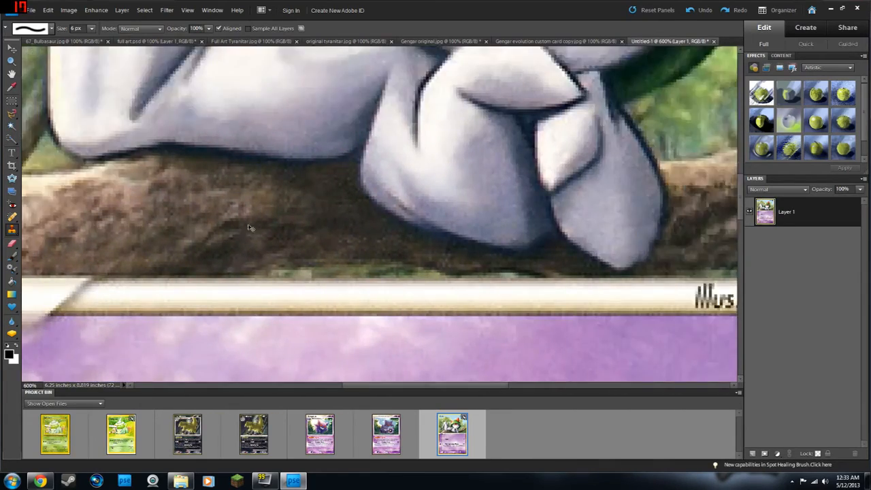
scroll(250, 233, right, 4)
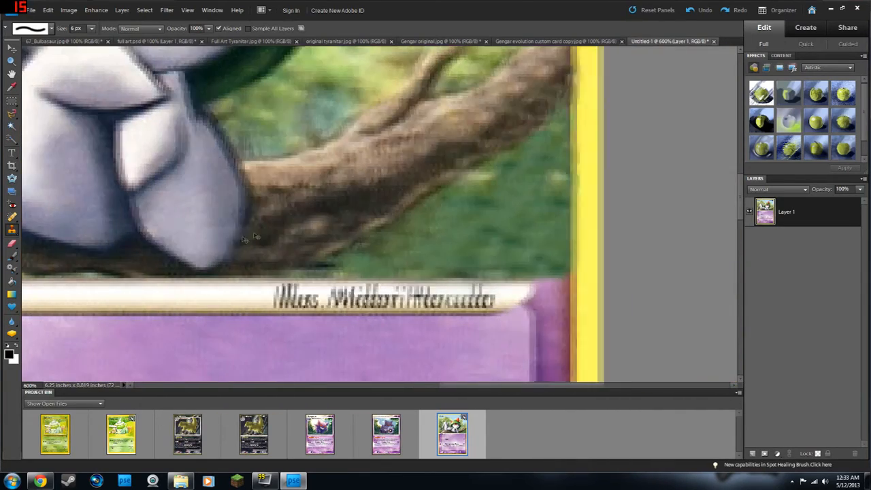
alt+click(142, 280)
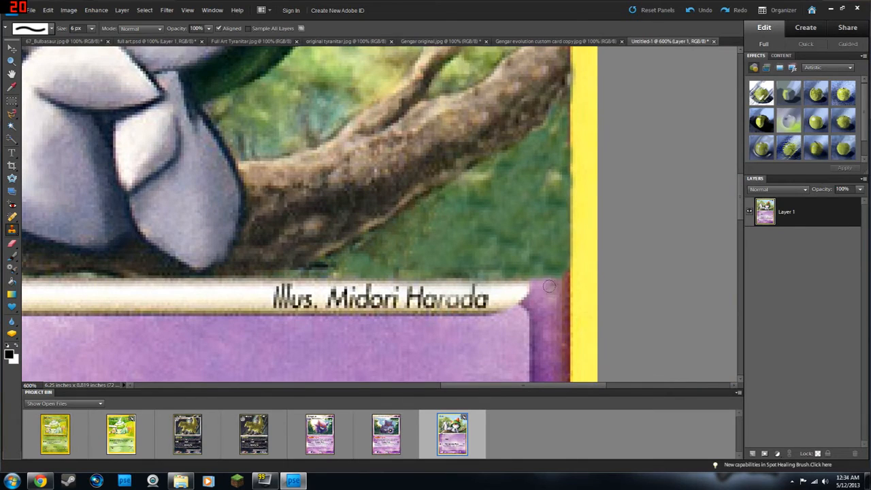
mouse_move(525, 281)
mouse_down()
mouse_move(556, 283)
mouse_move(553, 274)
mouse_move(537, 271)
mouse_move(551, 272)
mouse_move(506, 229)
mouse_move(550, 268)
mouse_up()
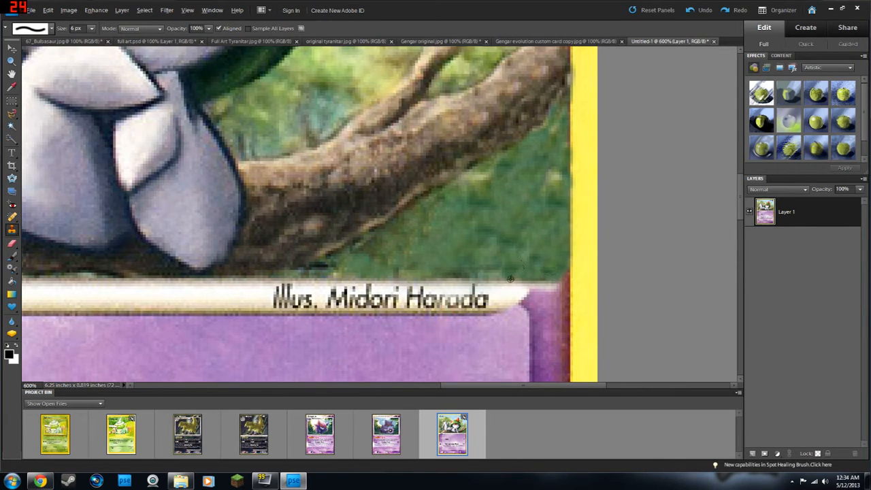
click(563, 285)
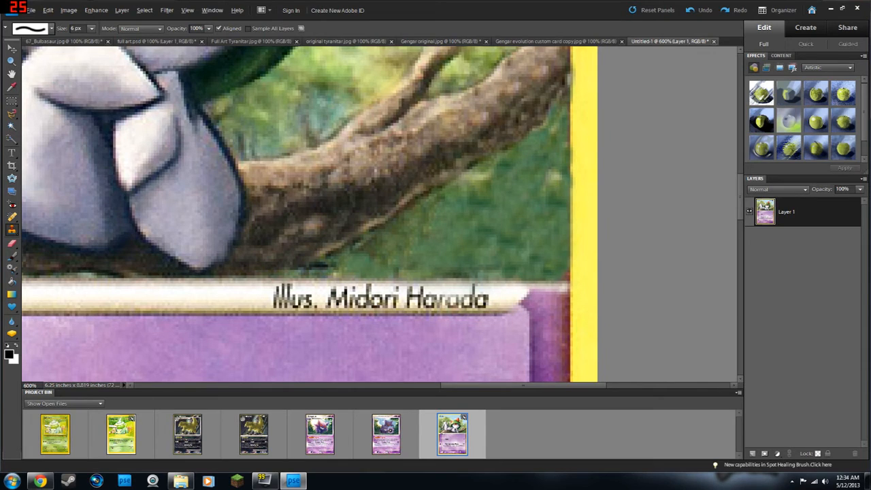
mouse_move(509, 314)
mouse_down()
mouse_move(561, 312)
mouse_move(562, 288)
mouse_up()
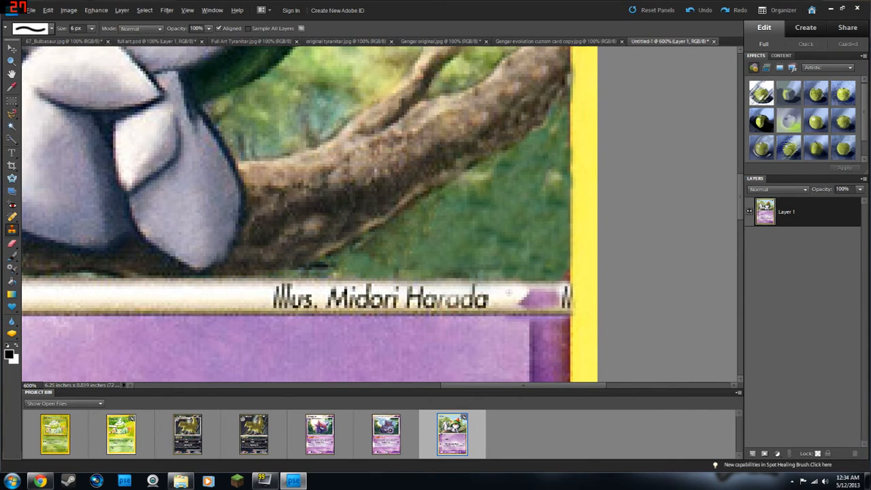
Clone plain banner over the purple gap and stray lettering between the illustrator credit and the yellow border
alt+click(507, 301)
mouse_move(523, 301)
mouse_down()
mouse_move(547, 303)
mouse_move(515, 303)
mouse_move(557, 304)
mouse_move(557, 294)
mouse_move(545, 302)
mouse_move(564, 295)
mouse_move(549, 292)
mouse_move(525, 304)
mouse_move(534, 296)
mouse_move(526, 295)
mouse_move(551, 302)
mouse_move(573, 294)
mouse_up()
alt+click(504, 300)
alt+click(507, 301)
alt+click(552, 301)
Clone clean banner over the small dark speck just after the illustrator credit
scroll(500, 246, up, 2)
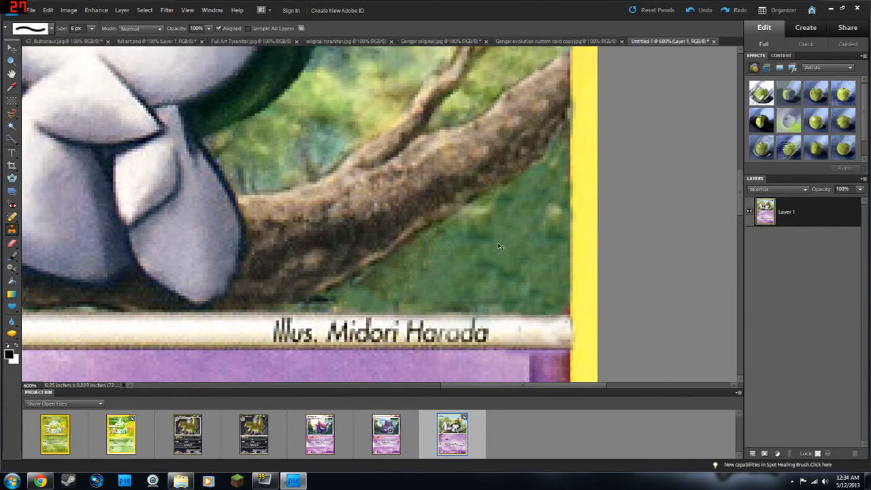
scroll(500, 247, down, 2)
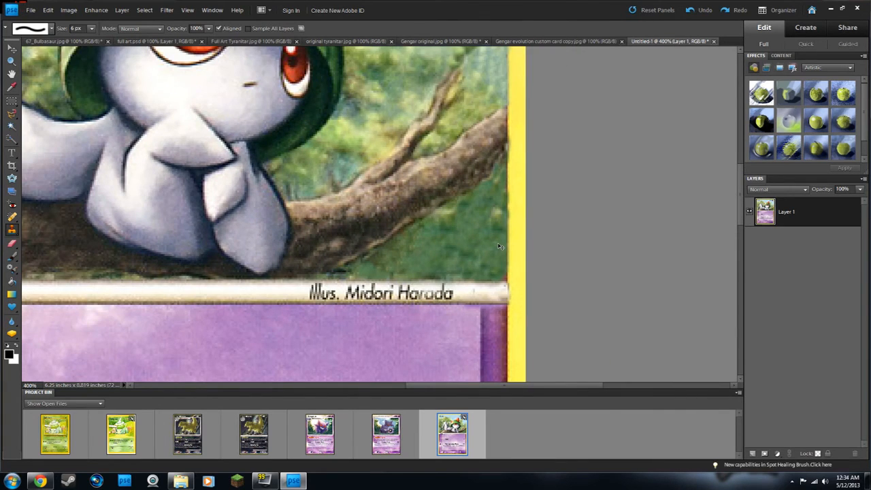
scroll(500, 246, up, 3)
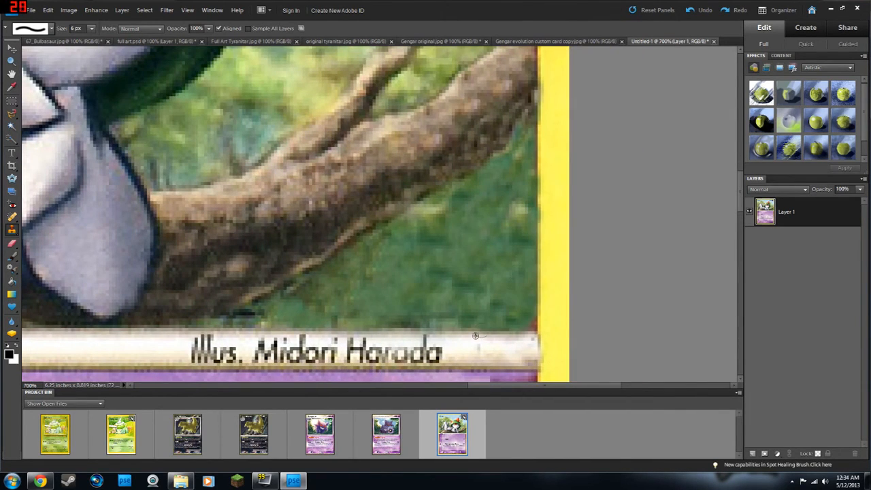
alt+click(468, 345)
drag(477, 346, 484, 348)
alt+click(496, 347)
Inspect the retouched artwork across the card, ending at the Ralts name in the upper corner
scroll(511, 290, up, 2)
scroll(495, 250, down, 3)
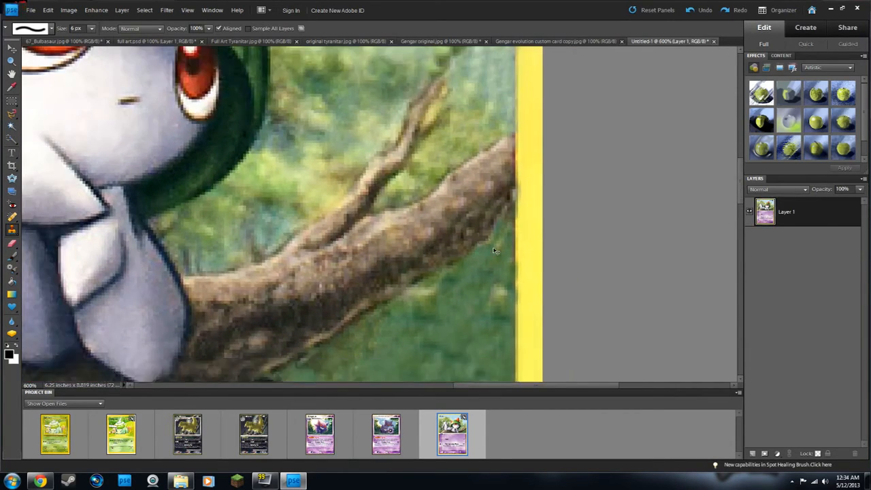
scroll(495, 251, left, 6)
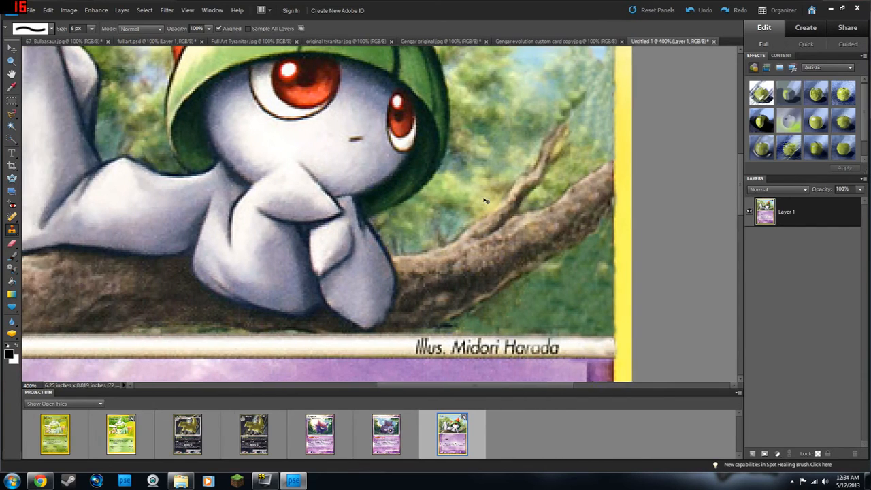
scroll(479, 203, down, 2)
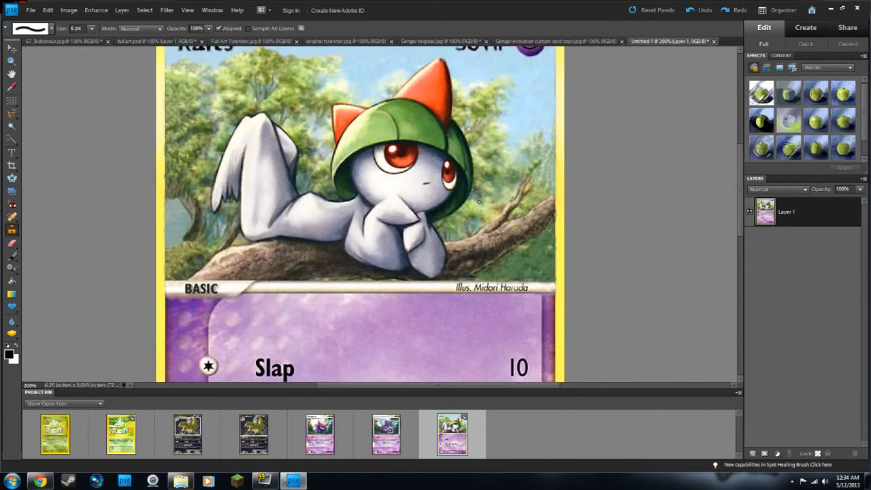
scroll(472, 195, up, 3)
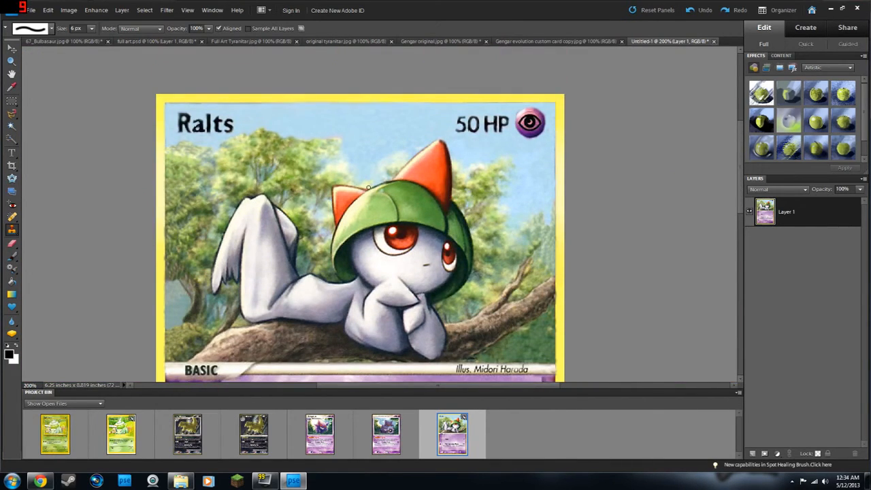
scroll(288, 180, up, 1)
scroll(246, 186, left, 5)
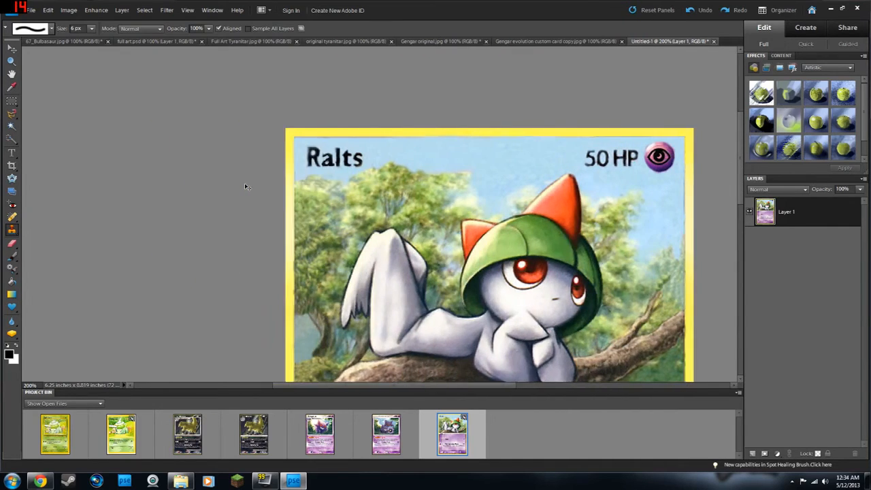
key(ctrl+equal)
key(ctrl+equal)
key(ctrl+equal)
key(ctrl+equal)
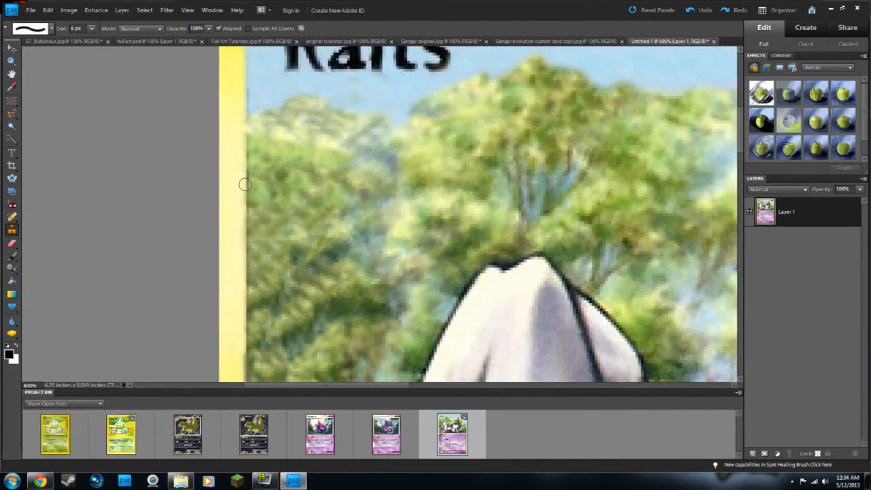
scroll(245, 183, up, 3)
scroll(260, 158, up, 2)
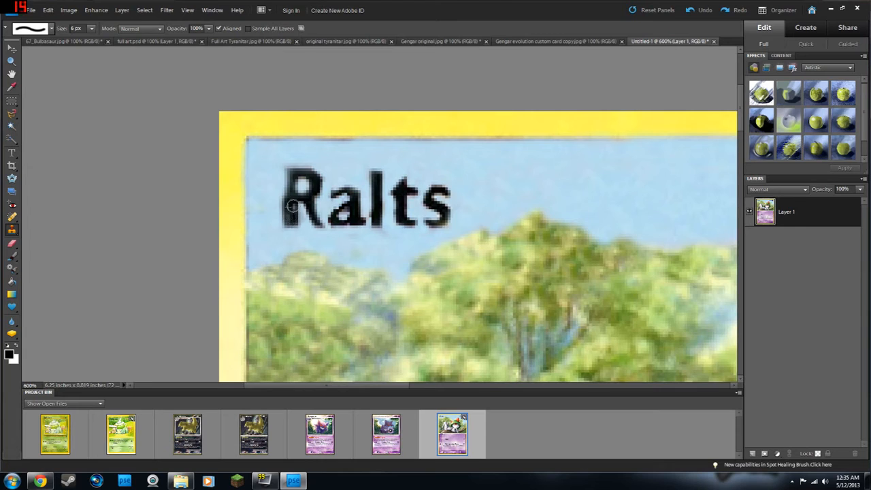
Try to clone over the stem of the R in the Ralts name, and undo the strokes
drag(289, 192, 289, 182)
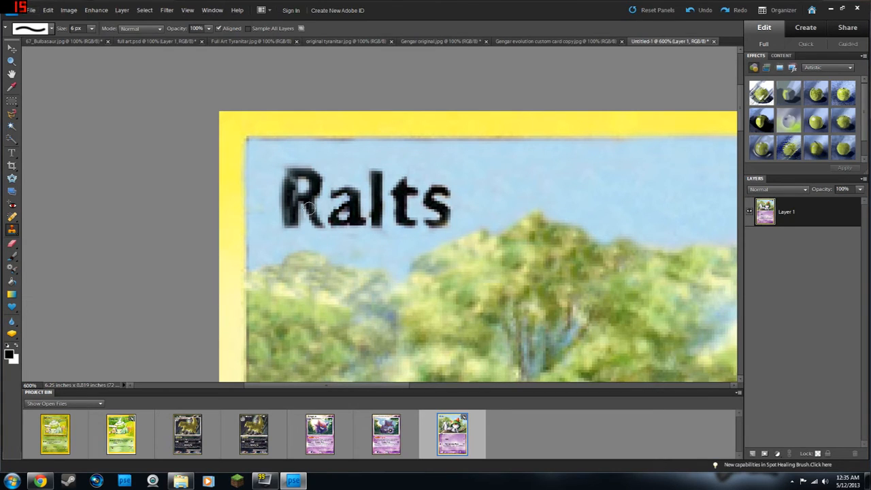
key(ctrl+z)
key(ctrl+z)
key(ctrl+z)
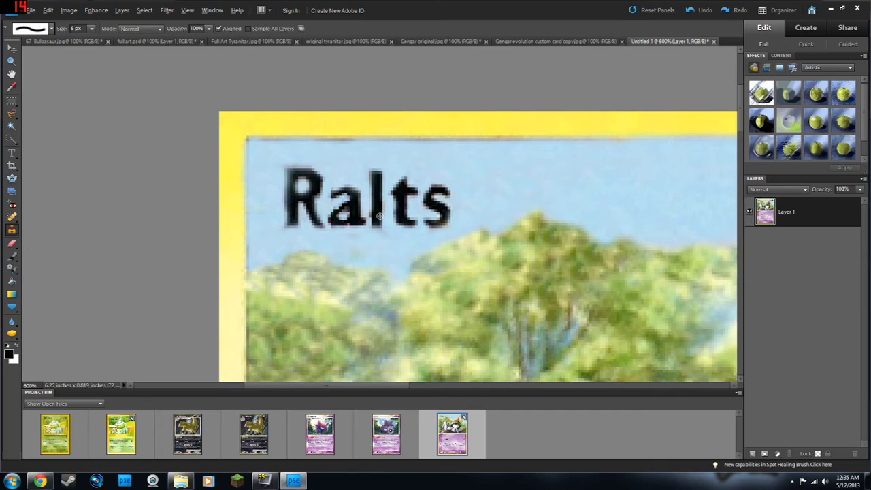
drag(289, 222, 290, 207)
key(ctrl+z)
Retouch the stem of the R in the Ralts name and clone sky along its outer edge and foot
drag(288, 218, 290, 175)
alt+click(265, 213)
mouse_move(281, 211)
mouse_down()
mouse_move(281, 224)
mouse_move(277, 208)
mouse_move(277, 220)
mouse_move(282, 214)
mouse_up()
alt+click(297, 231)
click(289, 224)
alt+click(272, 214)
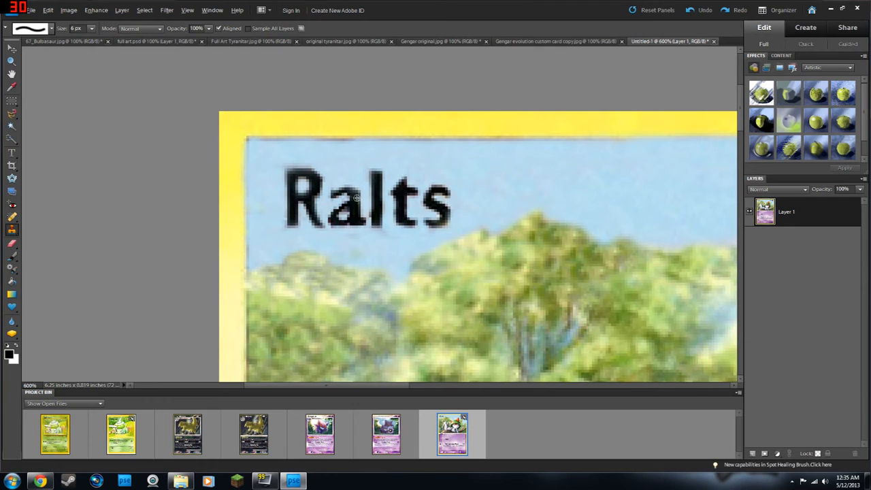
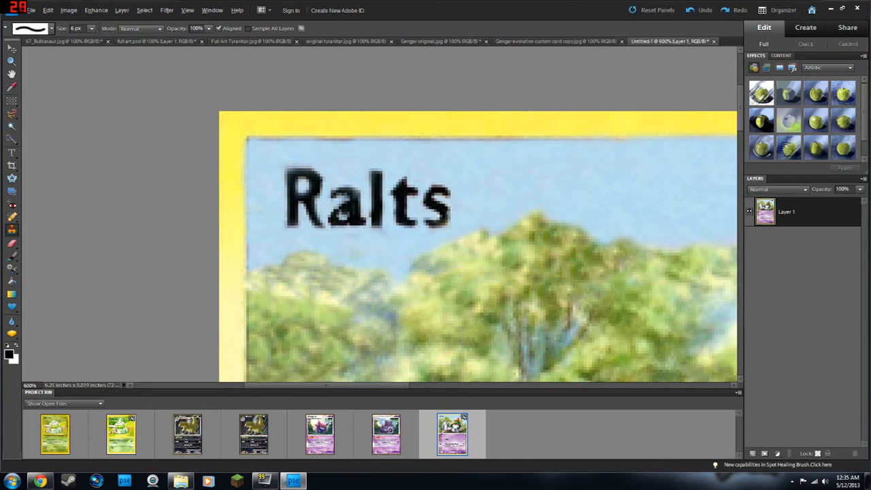
Clone clean sky around the lower and upper edges of the s in the Ralts name
alt+click(475, 219)
drag(443, 230, 453, 220)
alt+click(457, 186)
drag(441, 182, 430, 180)
Clone sky across the strip between the Ralts name and the upper yellow border, and resample nearby sky
scroll(492, 193, down, 1)
scroll(443, 190, right, 1)
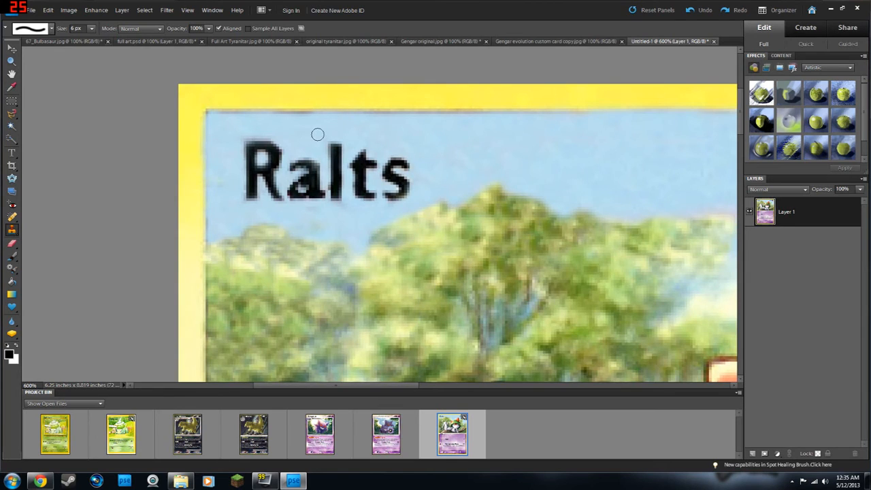
mouse_move(253, 118)
mouse_down()
mouse_move(283, 119)
mouse_move(263, 122)
mouse_move(310, 122)
mouse_up()
alt+click(236, 126)
scroll(309, 122, right, 5)
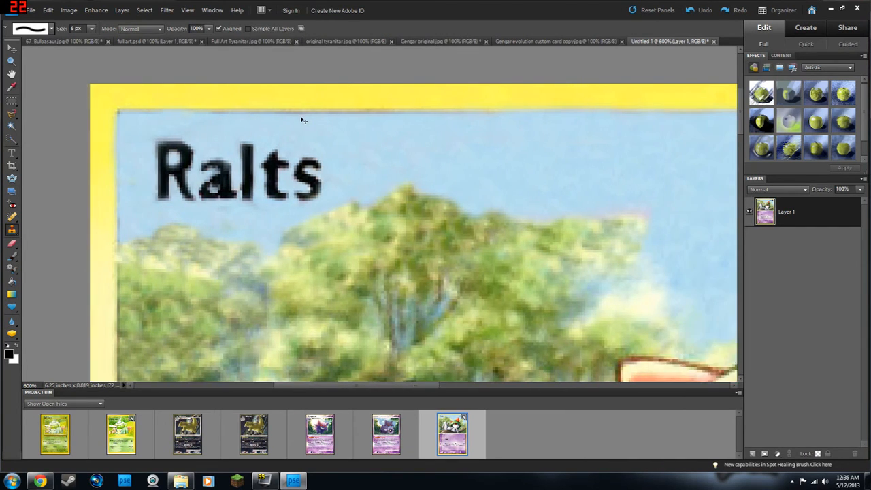
Reduce the brush size to 3 px and retouch the inside of the a in the Ralts name
scroll(270, 127, left, 3)
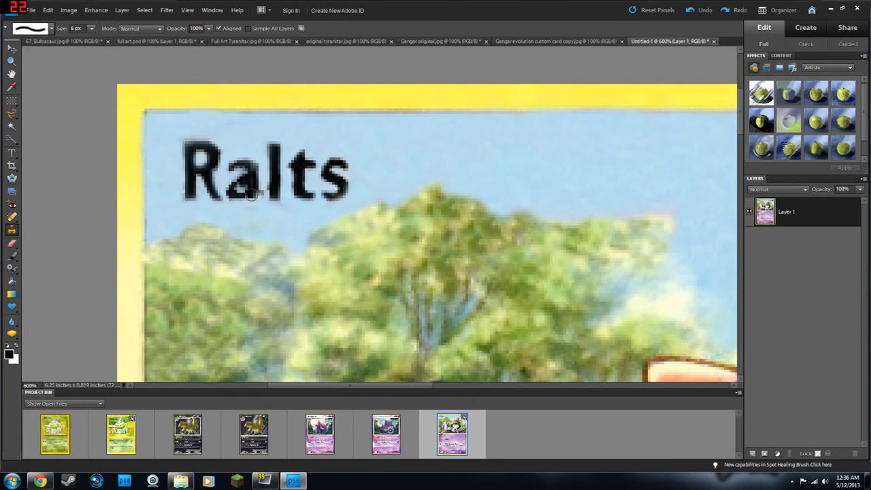
key(bracketleft)
key(bracketleft)
key(bracketleft)
click(241, 188)
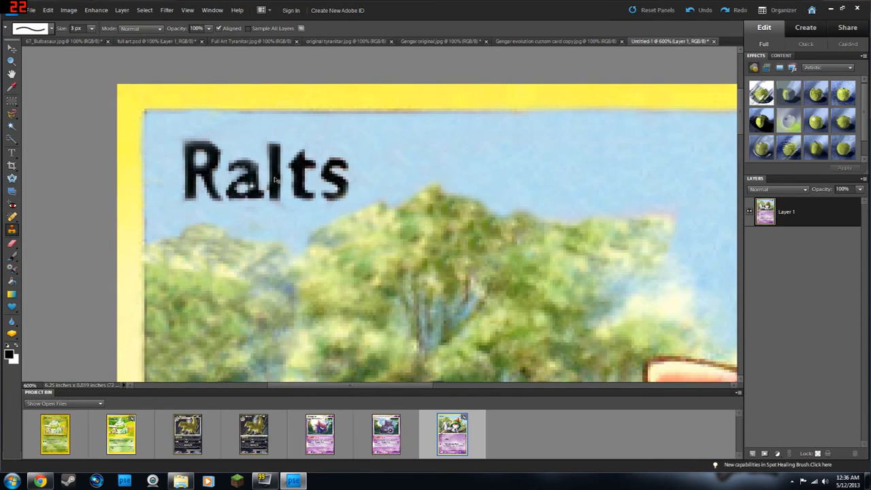
scroll(277, 180, right, 2)
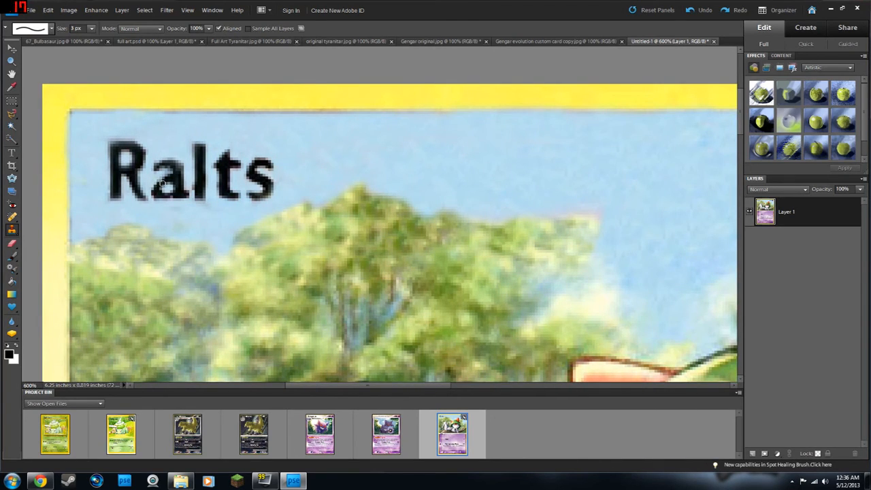
Clone black from the 5's lower right curve along the middle of its bottom stroke in 50 HP
scroll(332, 154, right, 6)
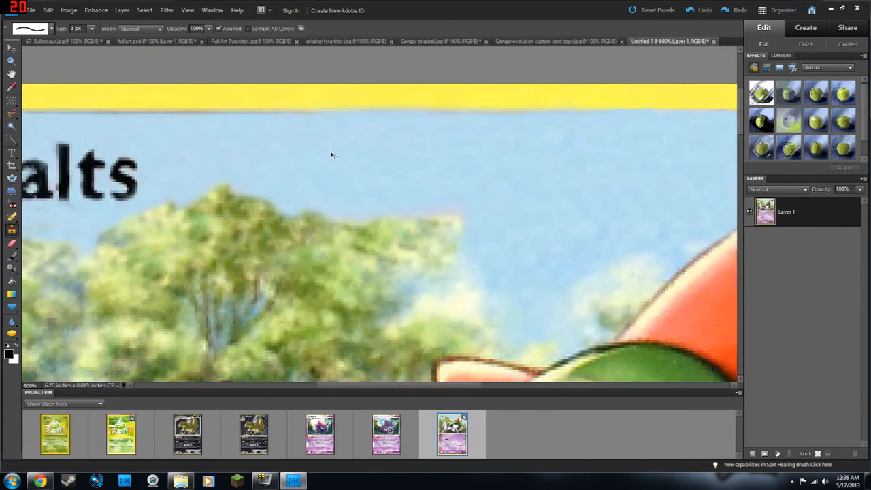
scroll(332, 157, right, 3)
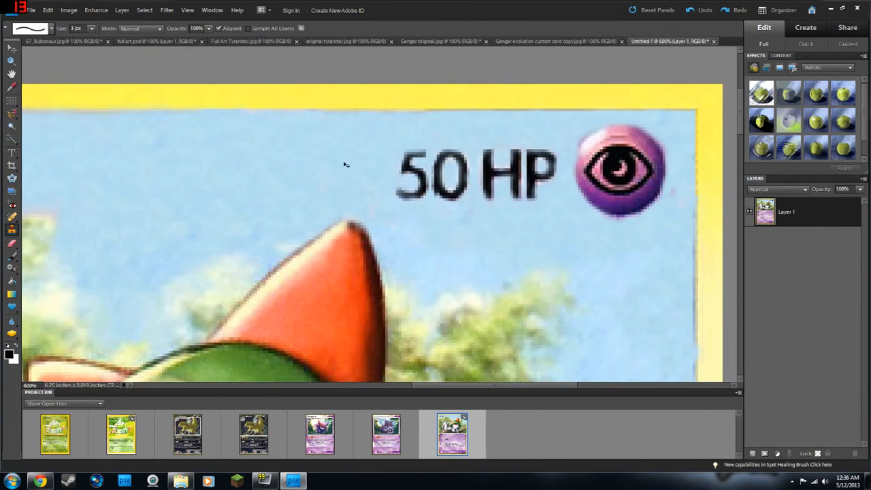
scroll(364, 168, up, 6)
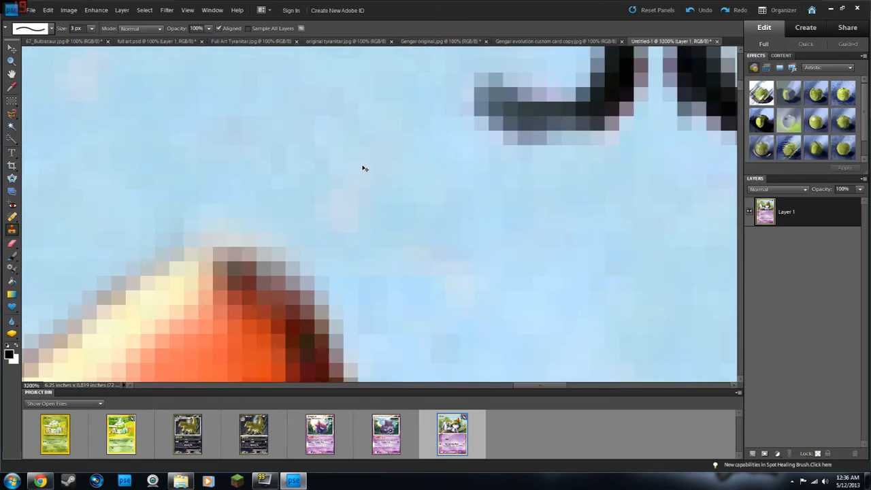
scroll(365, 169, up, 5)
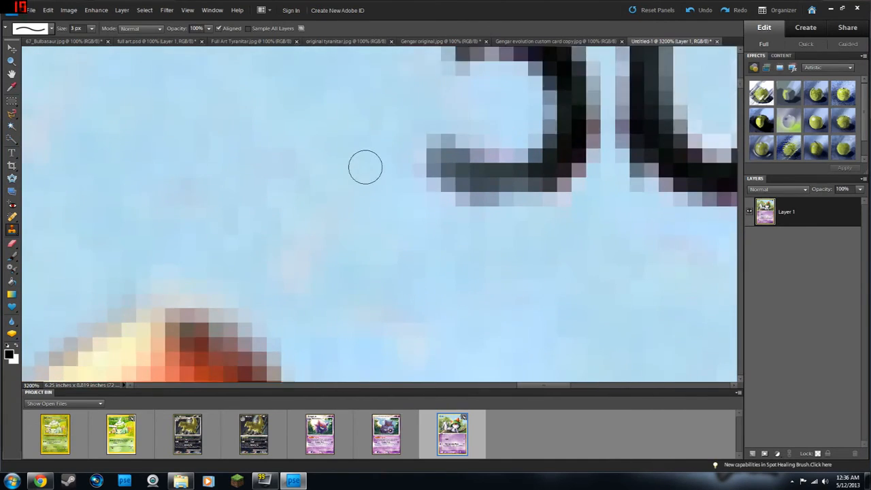
scroll(390, 187, up, 2)
drag(549, 273, 482, 278)
click(511, 287)
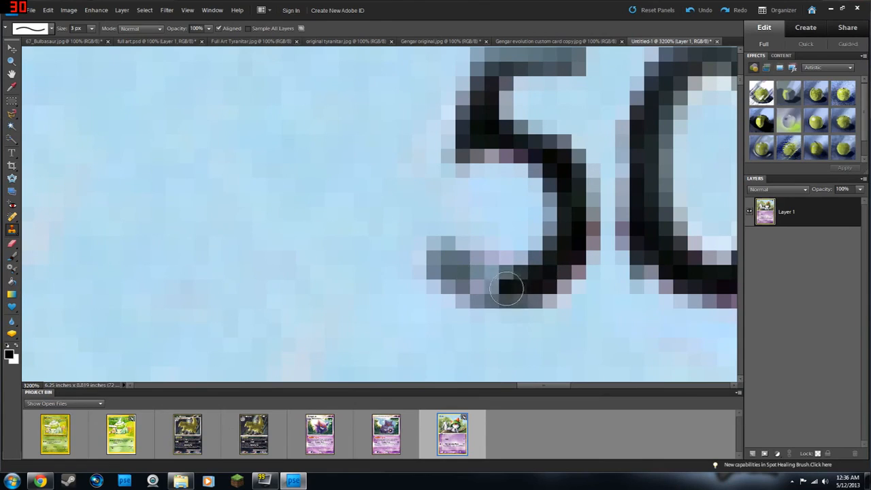
click(515, 286)
alt+click(563, 234)
drag(512, 273, 497, 273)
click(498, 274)
click(511, 280)
click(484, 280)
alt+click(572, 212)
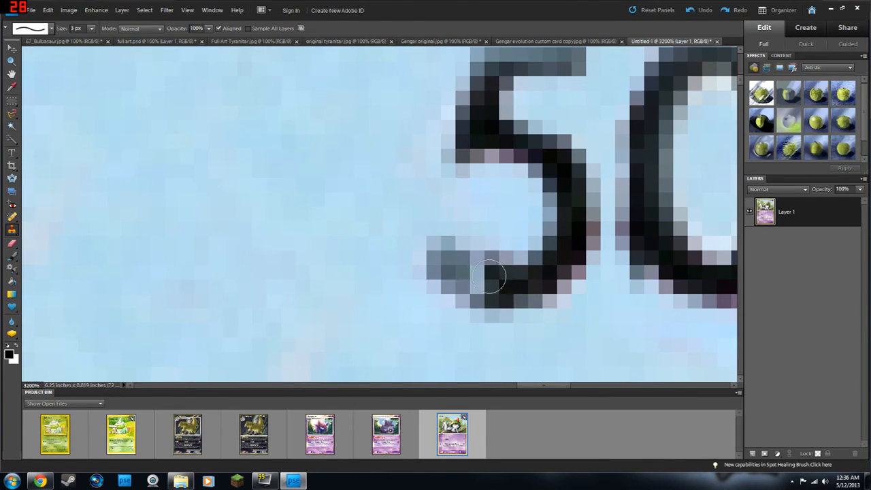
Extend the cloned black along the lower hook of the 5 to its tip, and resample its bottom stroke
click(487, 278)
alt+click(522, 284)
click(490, 277)
click(464, 270)
click(477, 270)
alt+click(516, 279)
mouse_move(499, 279)
mouse_down()
mouse_move(455, 266)
mouse_move(443, 252)
mouse_up()
alt+click(516, 284)
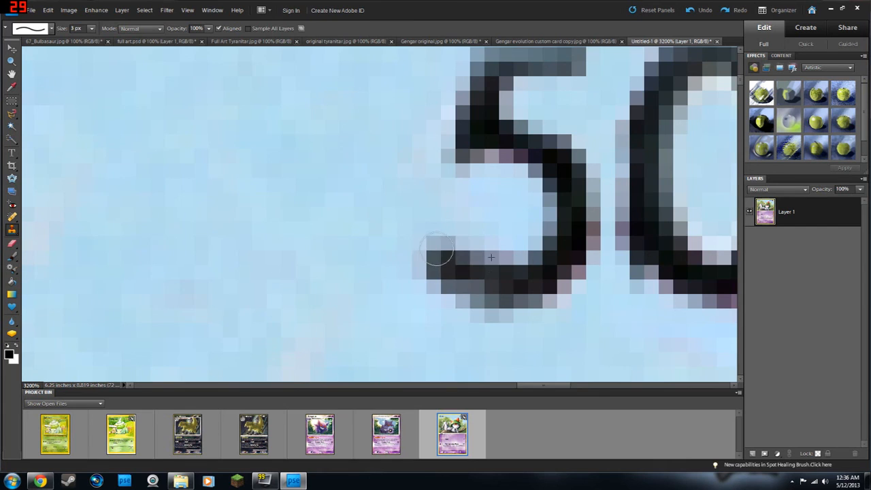
Darken the top bar of the 5 in 50 HP with black cloned from its stem and lower hook
scroll(525, 239, up, 3)
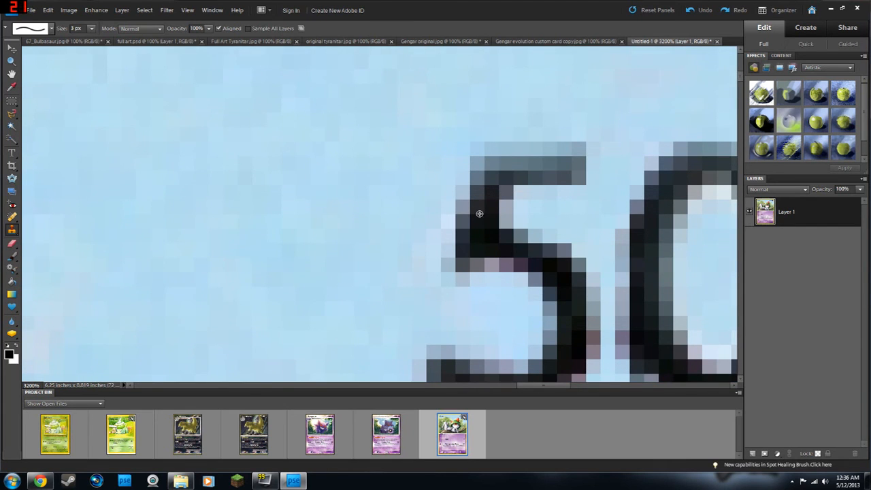
alt+click(479, 214)
click(492, 179)
click(501, 176)
alt+click(446, 373)
click(511, 172)
drag(511, 172, 585, 175)
scroll(613, 272, right, 2)
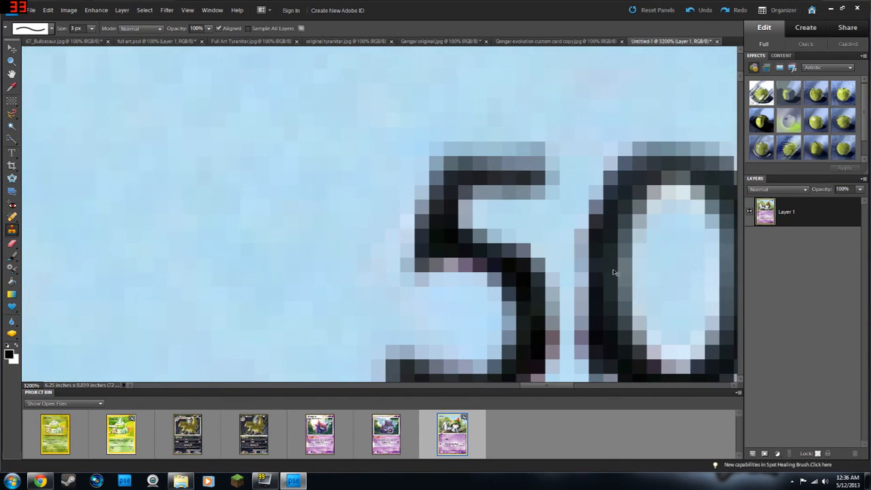
scroll(613, 272, right, 8)
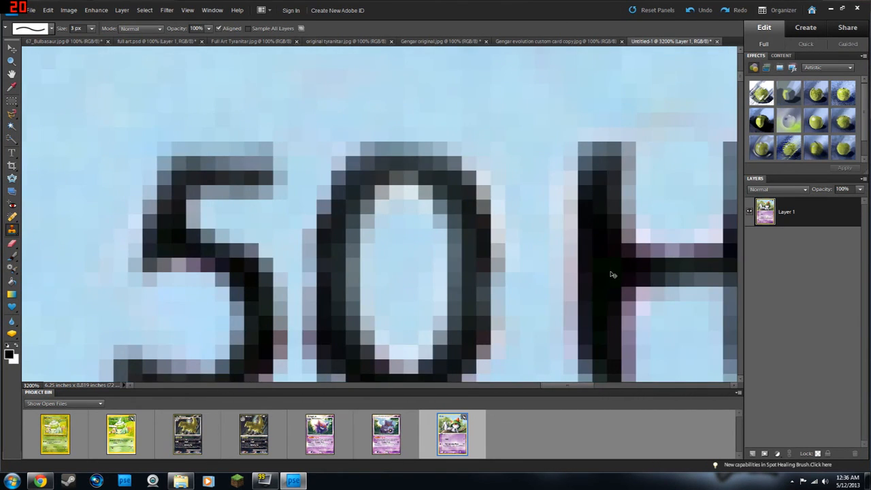
Add a text layer reading Ralts next to the card's name, in Verdana at 36 pt
key(ctrl+minus)
key(ctrl+minus)
key(ctrl+minus)
key(ctrl+minus)
key(ctrl+minus)
key(ctrl+minus)
key(ctrl+minus)
key(ctrl+minus)
key(ctrl+minus)
key(ctrl+minus)
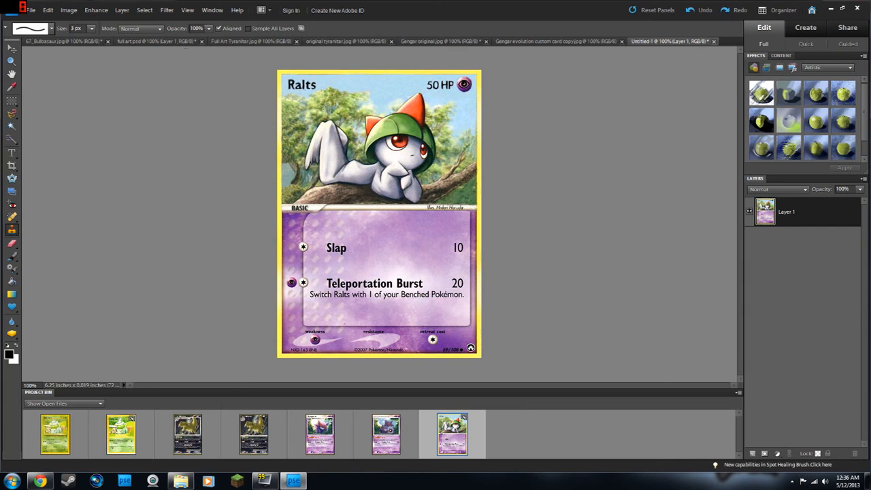
click(11, 153)
click(337, 86)
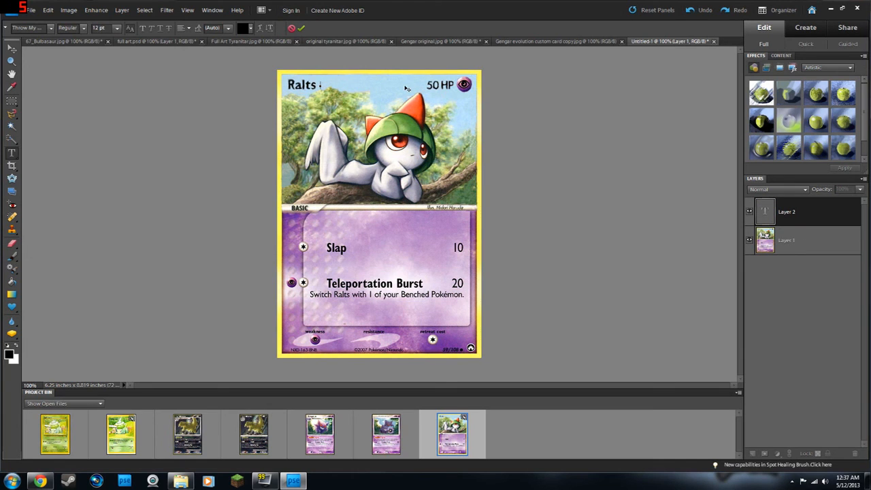
click(52, 28)
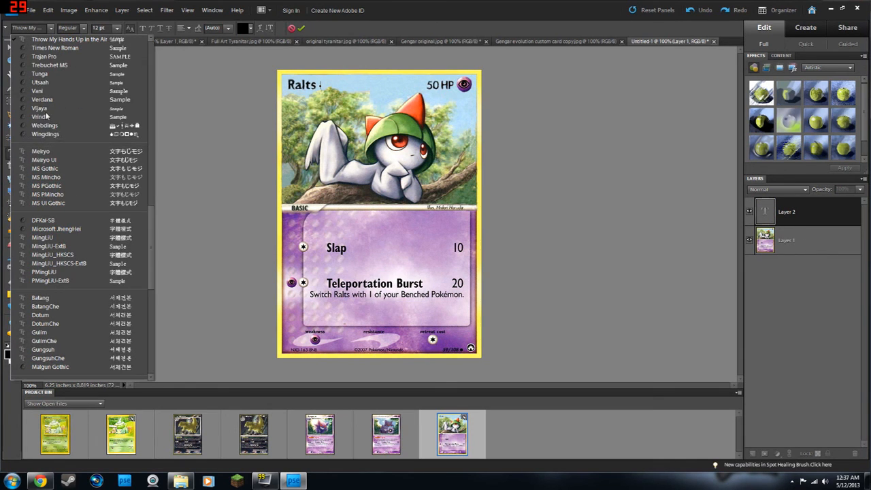
click(102, 100)
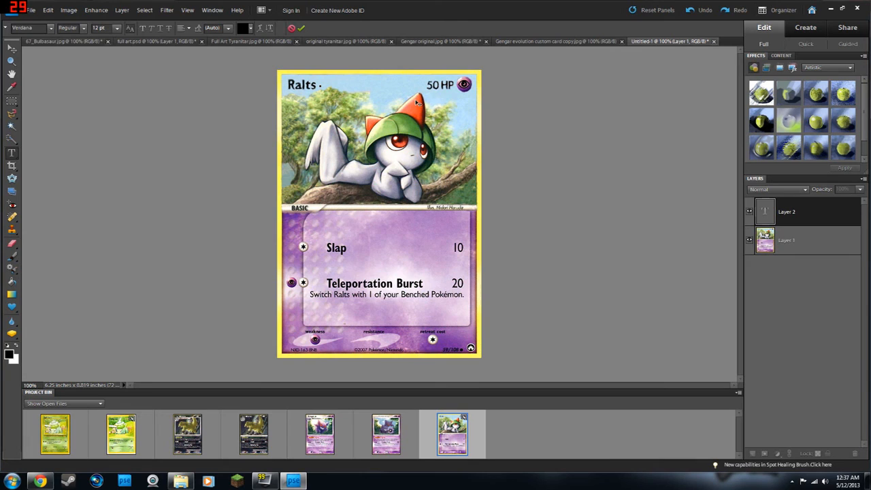
click(117, 29)
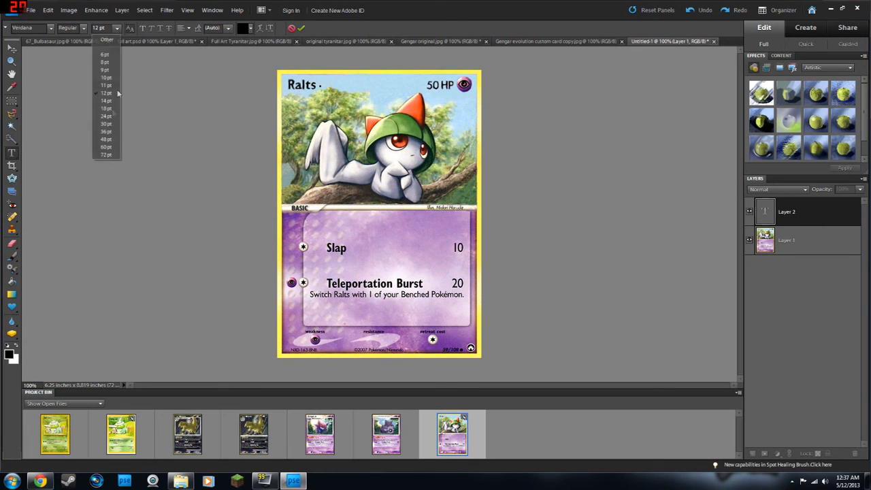
click(113, 134)
text(Ra)
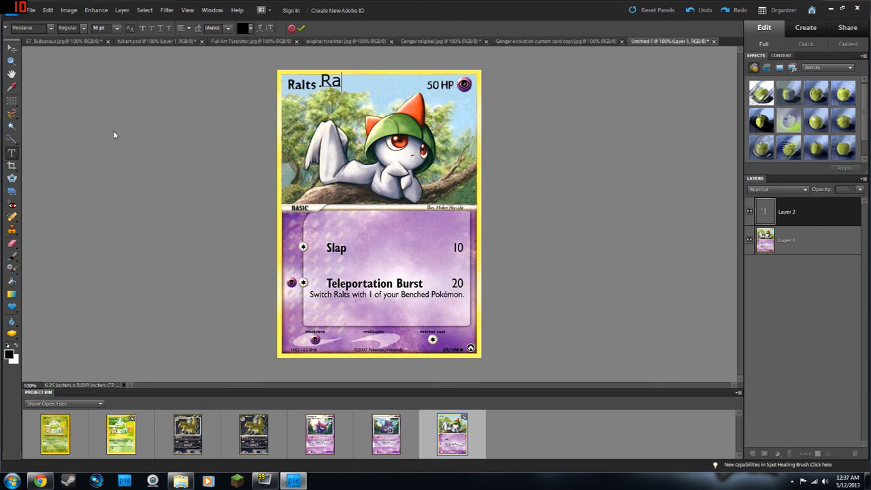
text(lts)
Move the text's insertion point to the start of the original Ralts name
drag(352, 97, 323, 101)
key(ctrl+Return)
click(287, 84)
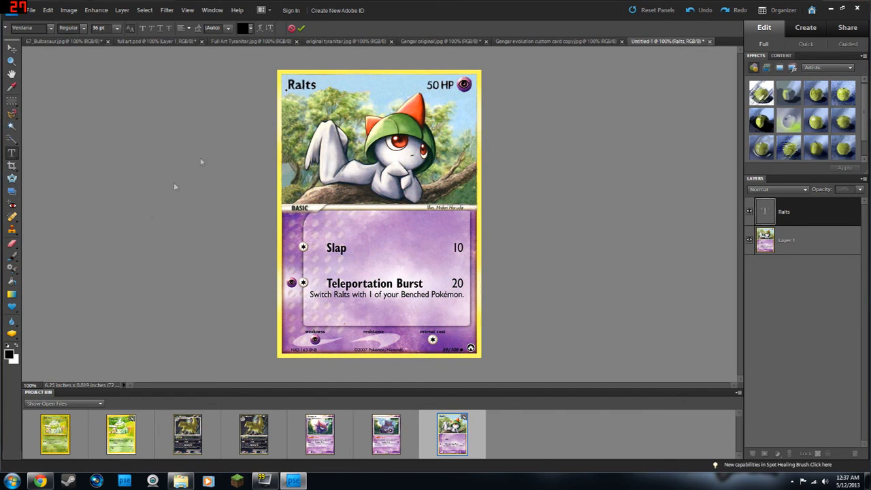
Switch to Chrome, open dafont.com from the pokemon bookmarks, and search its fonts for pokemon
click(48, 482)
click(185, 6)
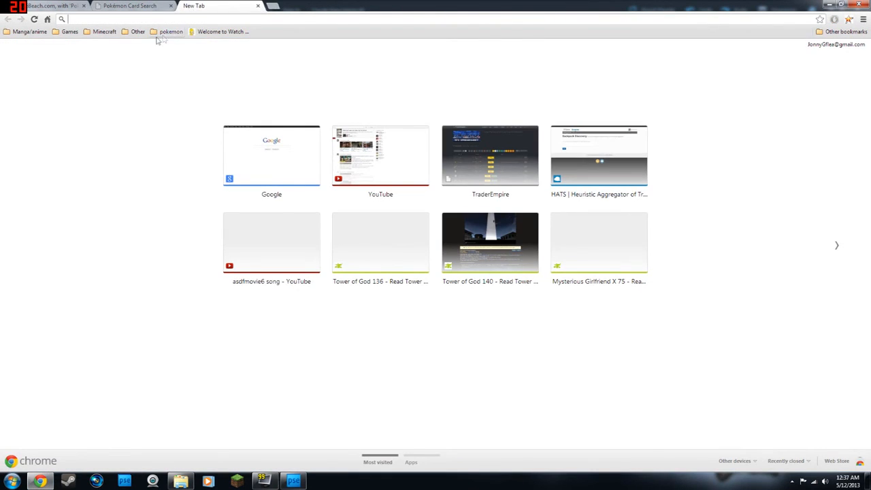
click(169, 32)
click(178, 47)
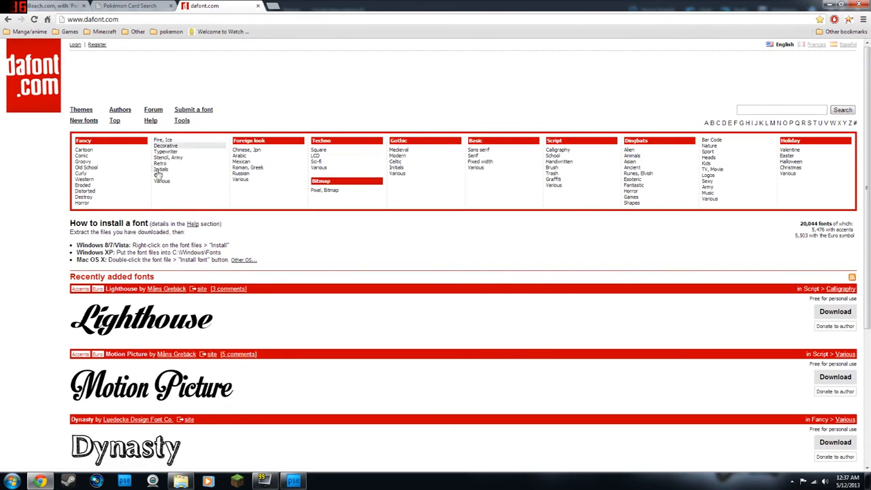
click(782, 109)
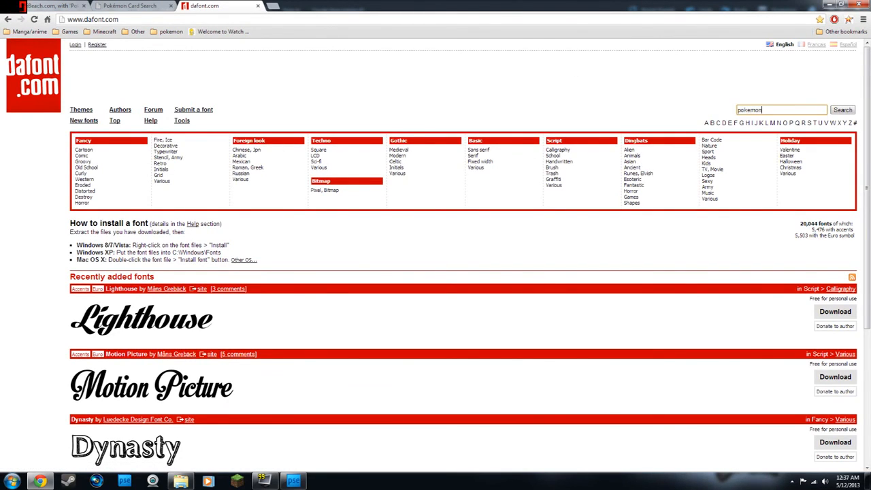
text(pokemon)
key(Return)
Examine the pokemon font results for a typeface that suits the card's lettering
scroll(355, 230, down, 4)
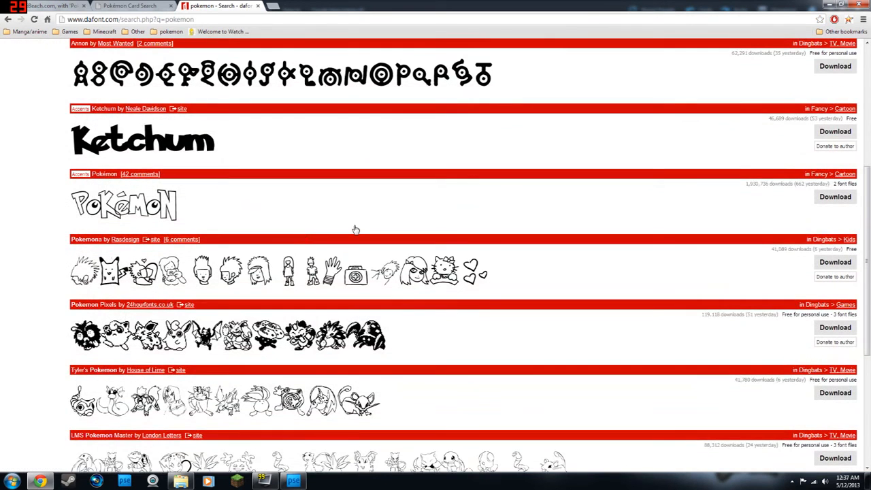
scroll(824, 71, up, 1)
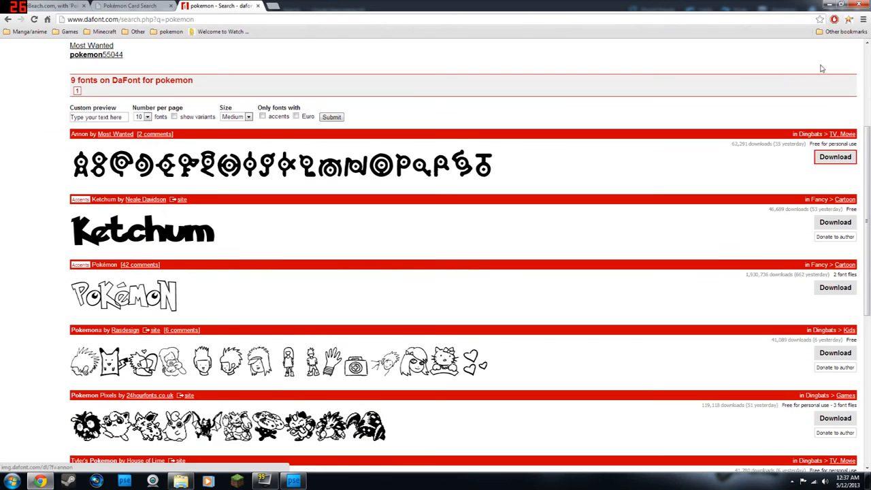
drag(812, 144, 827, 144)
click(828, 144)
scroll(827, 144, down, 1)
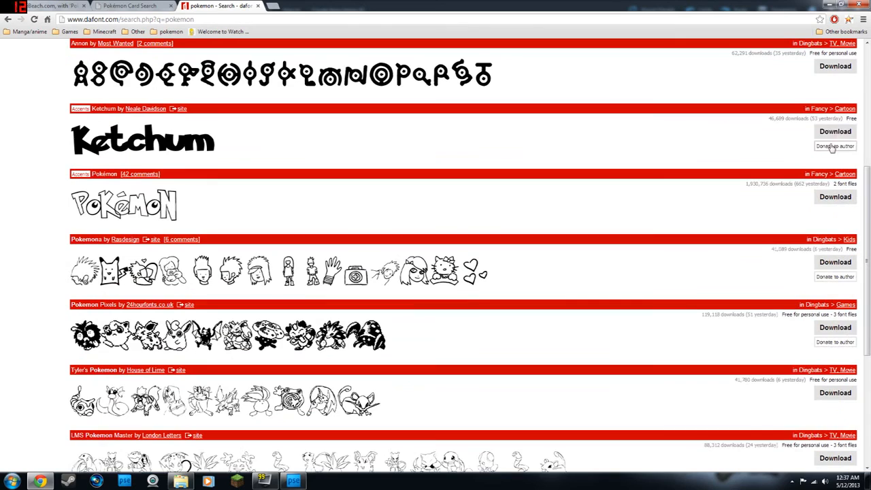
scroll(762, 168, down, 2)
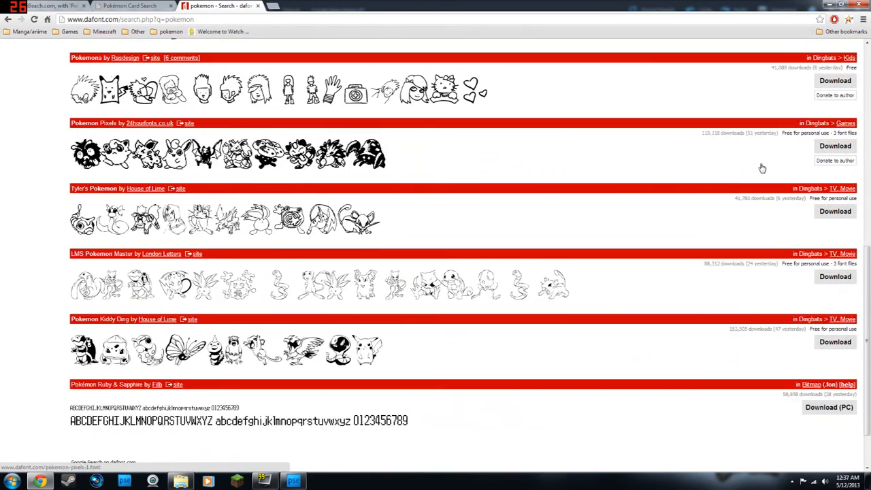
scroll(763, 168, up, 2)
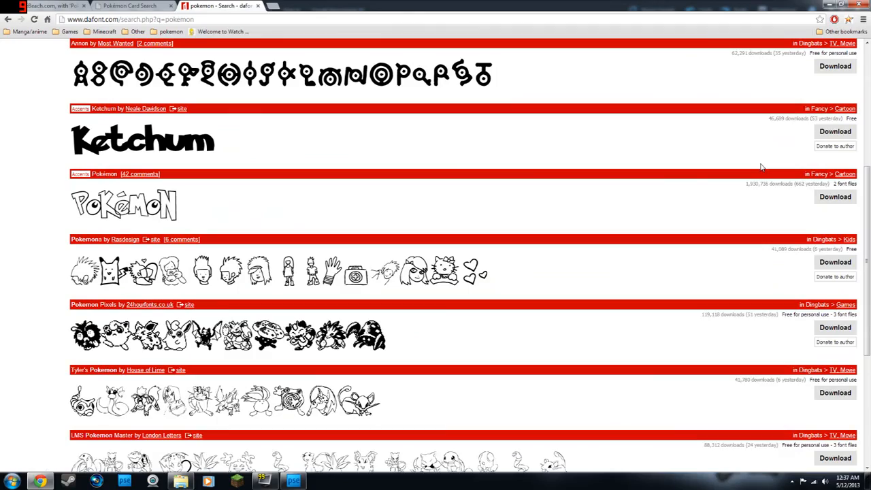
scroll(762, 168, down, 2)
scroll(760, 167, down, 1)
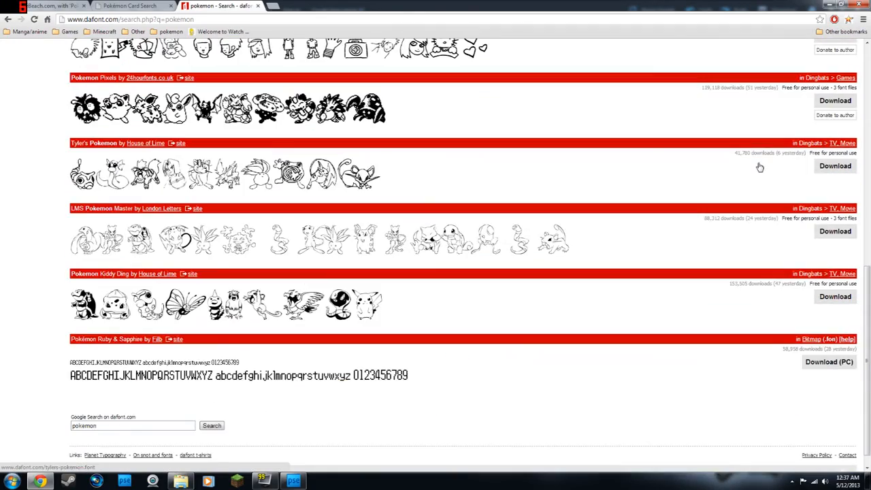
scroll(760, 168, up, 4)
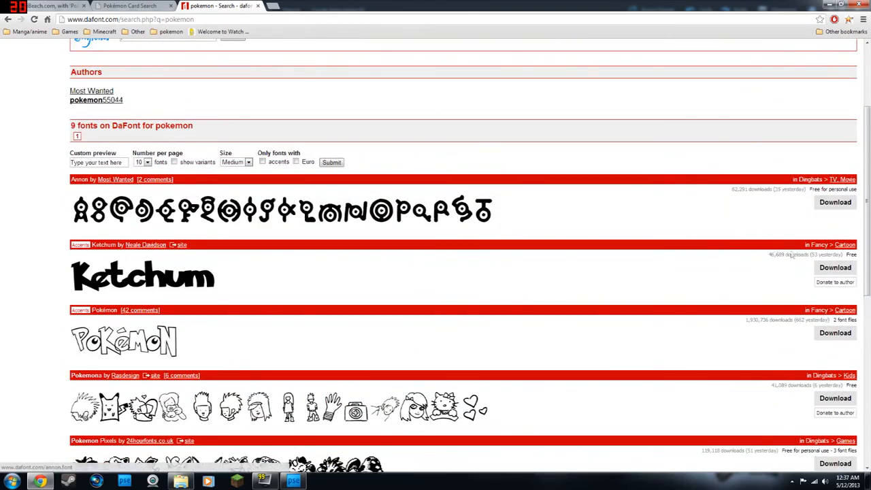
Open the Ketchum and Pokémon font pages in new tabs and examine the Pokémon font's character set
middle_click(127, 272)
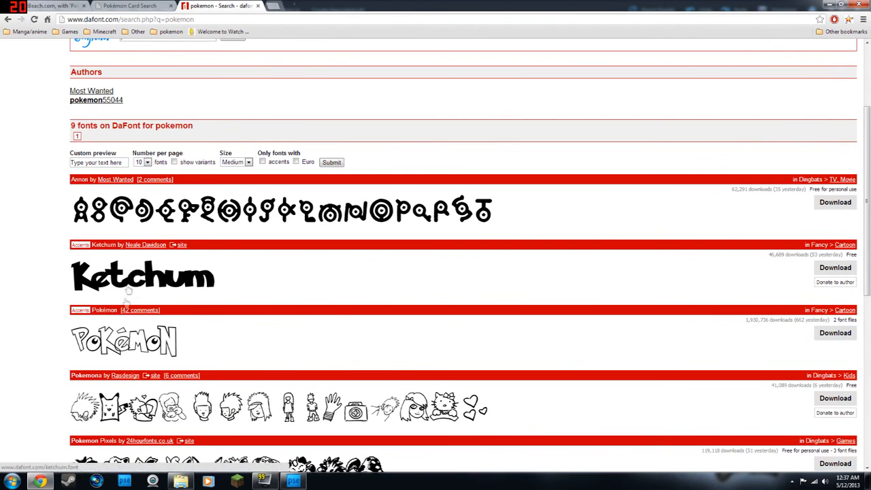
middle_click(117, 336)
scroll(172, 245, up, 2)
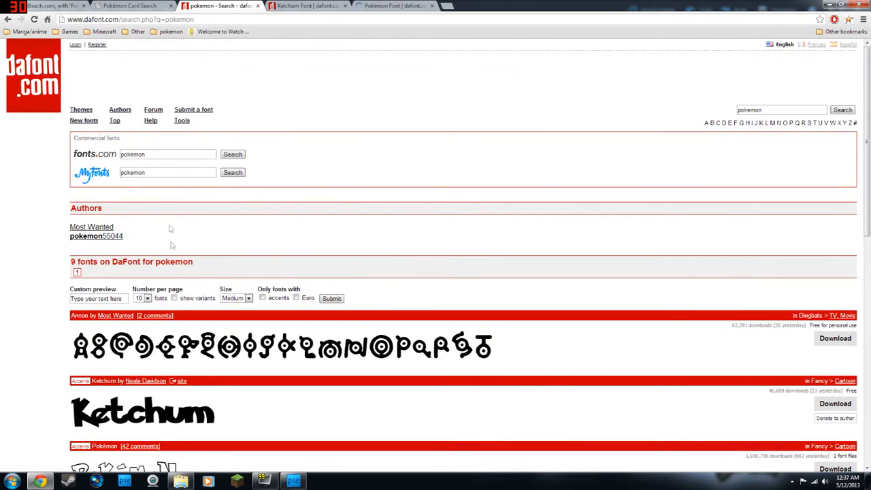
drag(148, 154, 109, 158)
key(BackSpace)
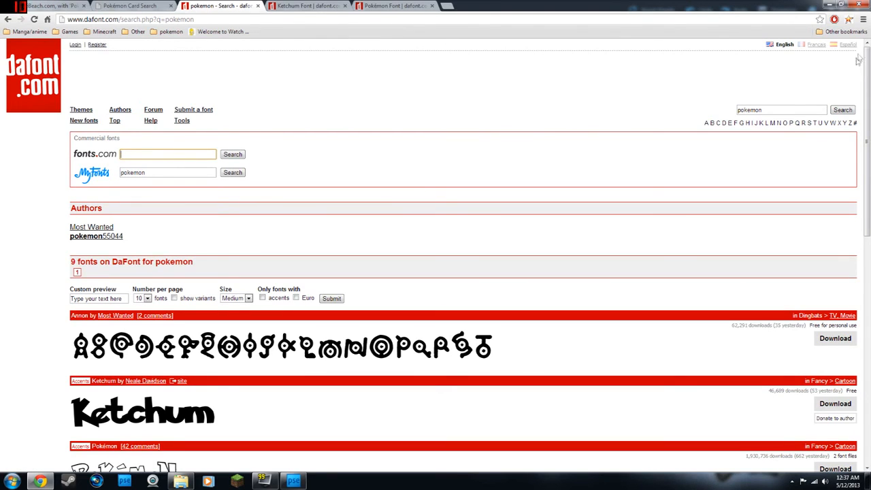
click(394, 6)
scroll(278, 91, down, 4)
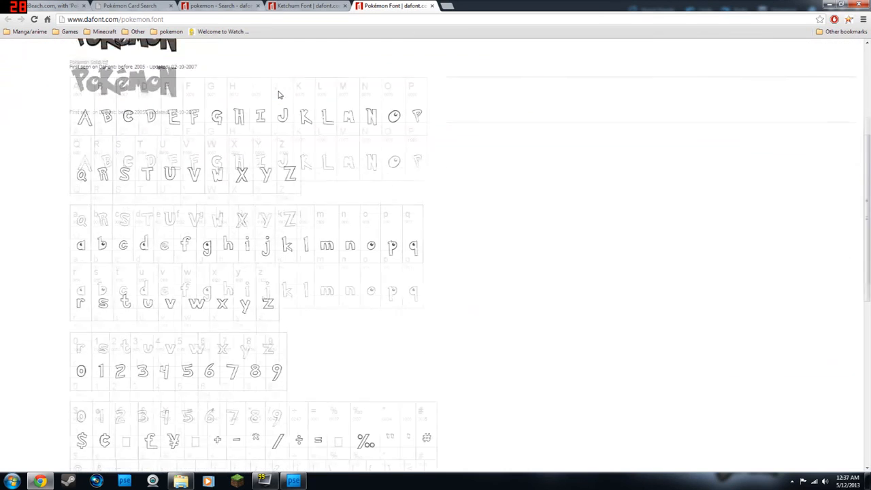
Clear the pokemon search term on the dafont results page and switch back to Photoshop Elements
click(235, 6)
double_click(748, 109)
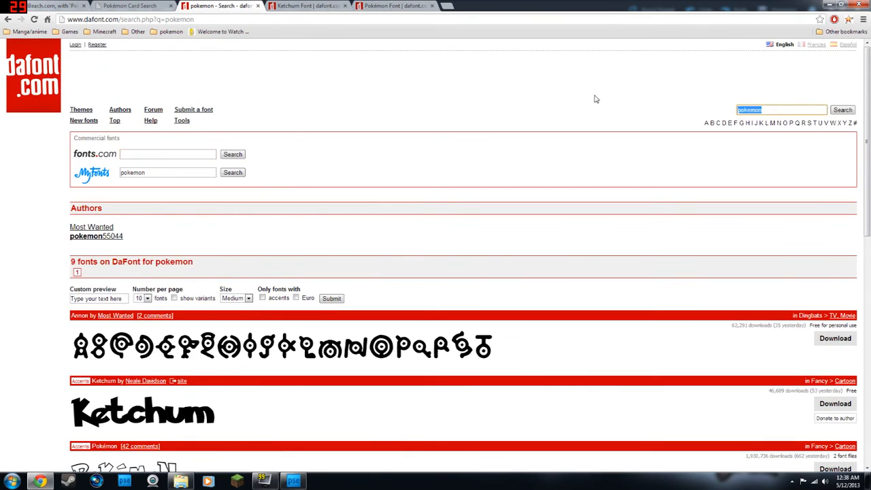
key(BackSpace)
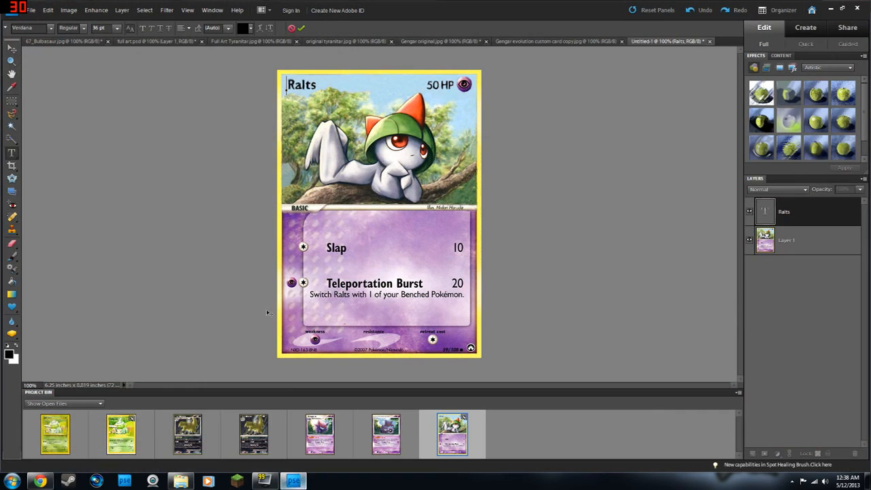
click(294, 481)
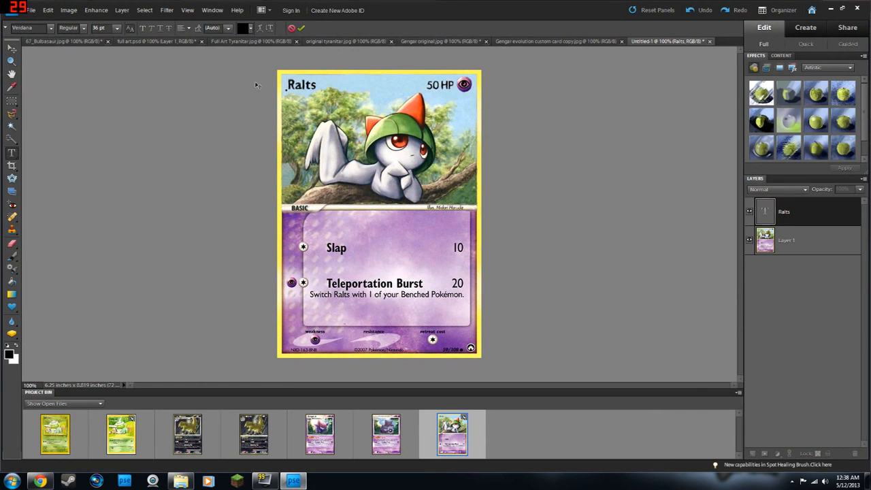